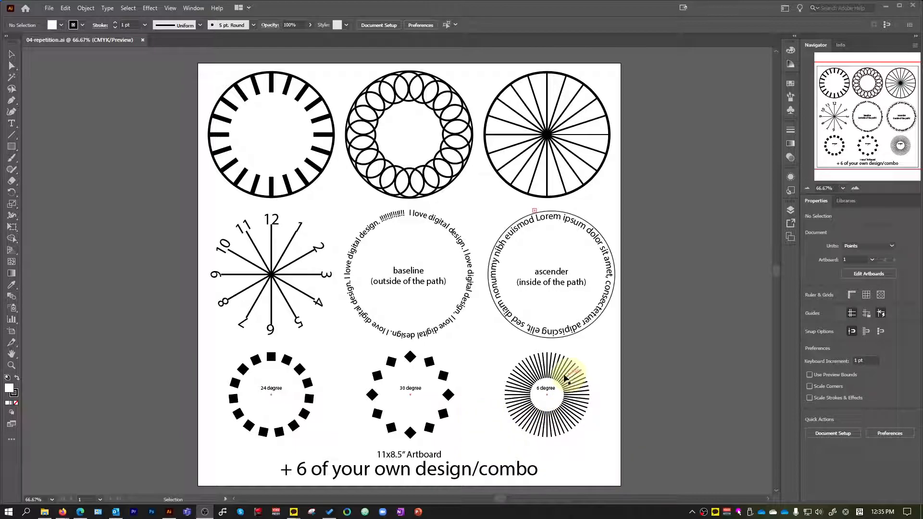
Edit the artboard size note below the designs to read 11x11" Artboard.
scroll(525, 355, up, 2)
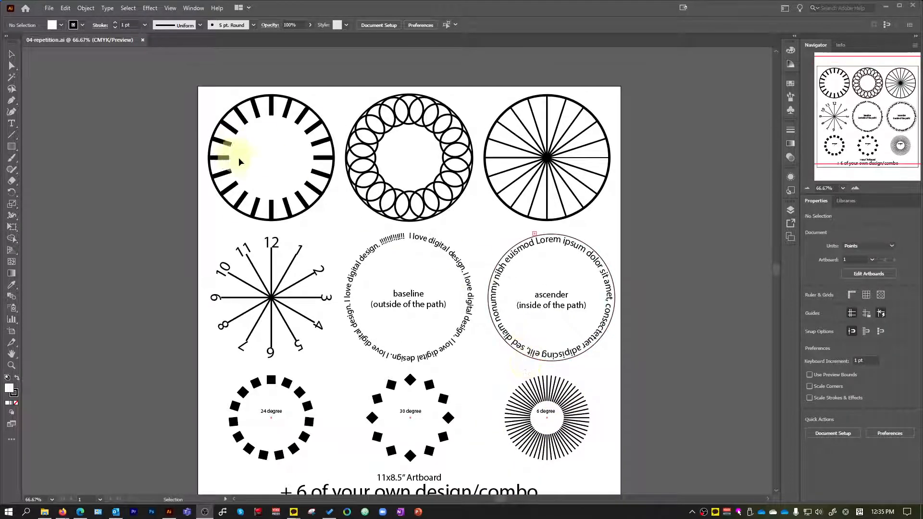
scroll(238, 173, down, 2)
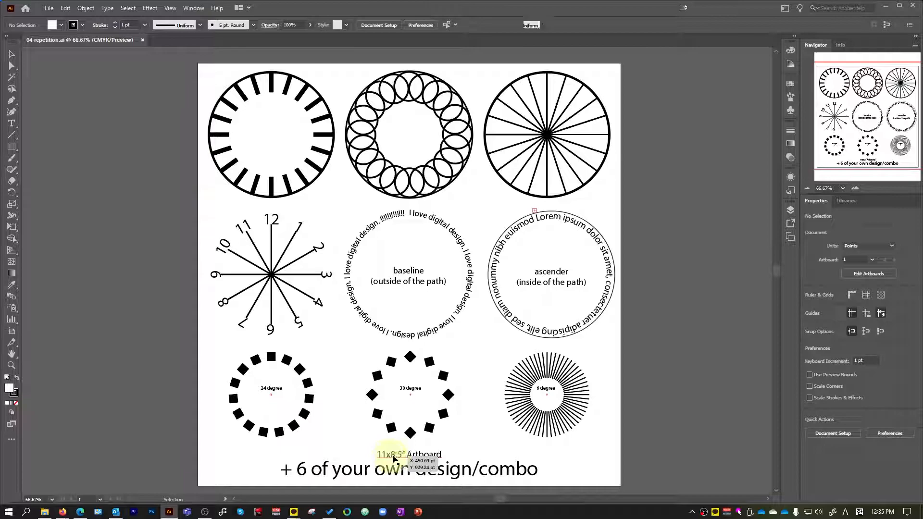
double_click(393, 456)
text(1)
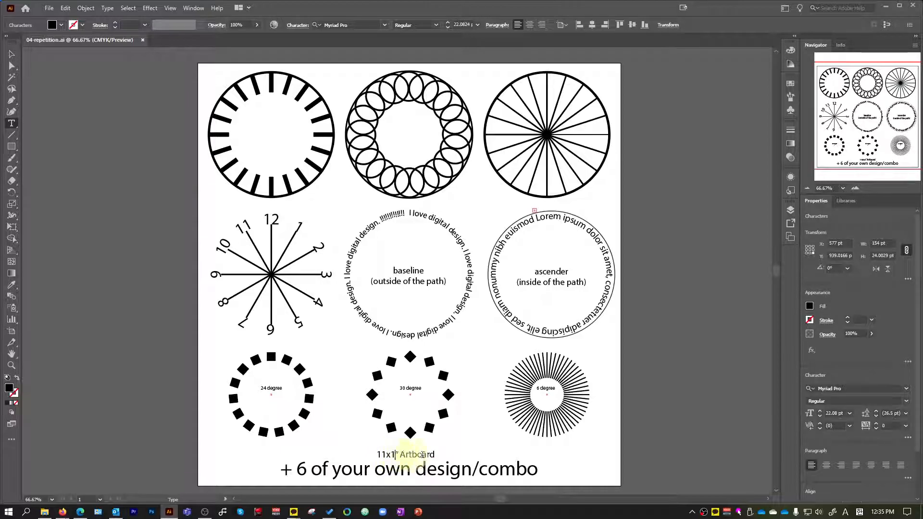
text(1)
click(649, 448)
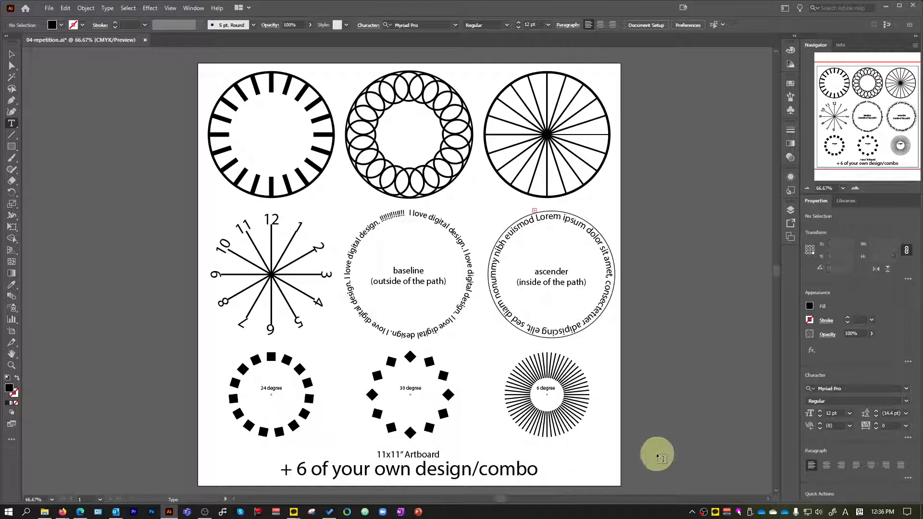
click(11, 54)
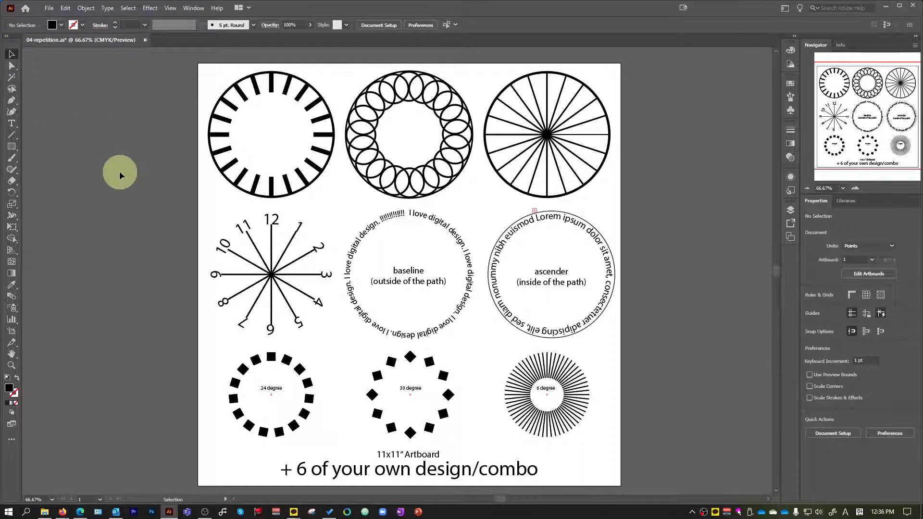
click(553, 268)
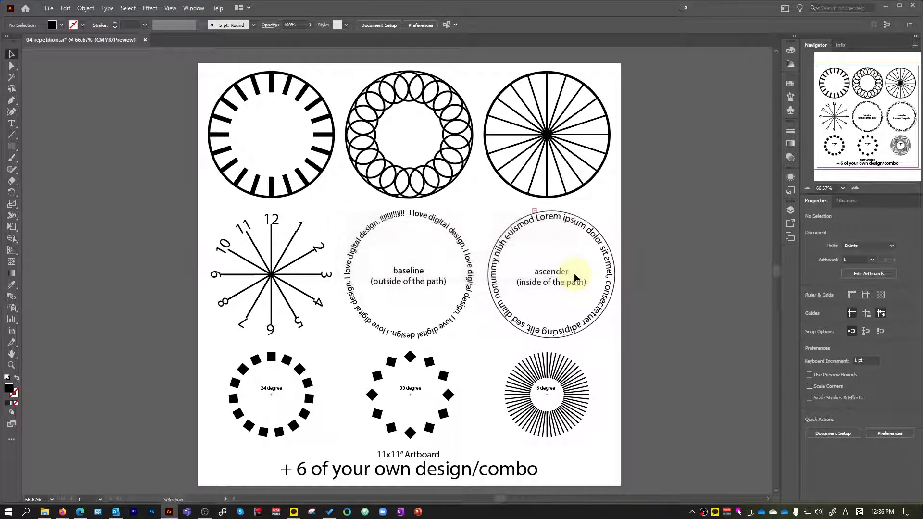
Create a new document 11 in wide and 11 in high.
click(49, 8)
click(66, 20)
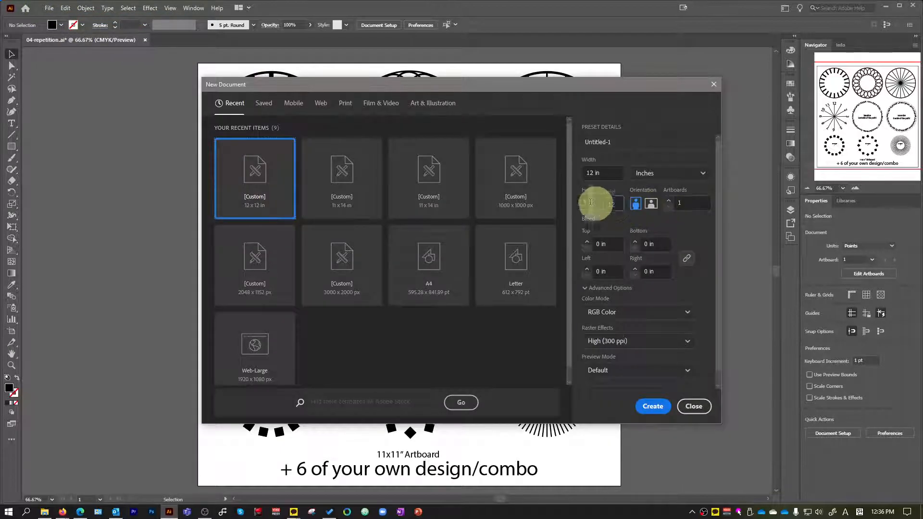
click(611, 173)
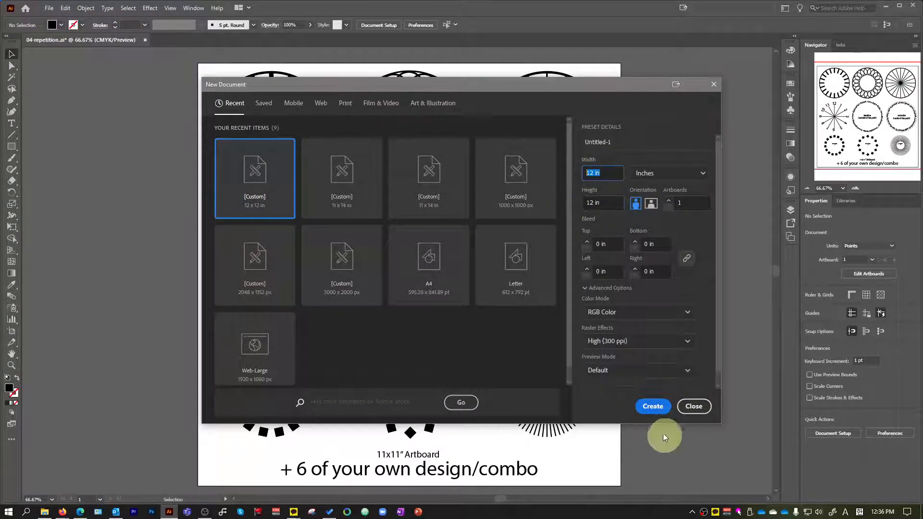
text(11)
key(Tab)
key(Tab)
text(11)
key(Return)
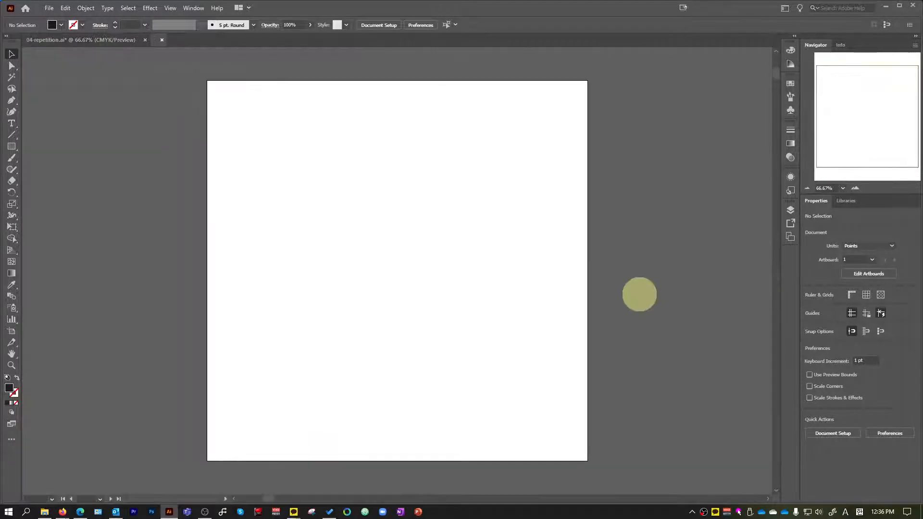
Examine the circle with radial bars in the reference file 04-repetition.ai.
click(77, 40)
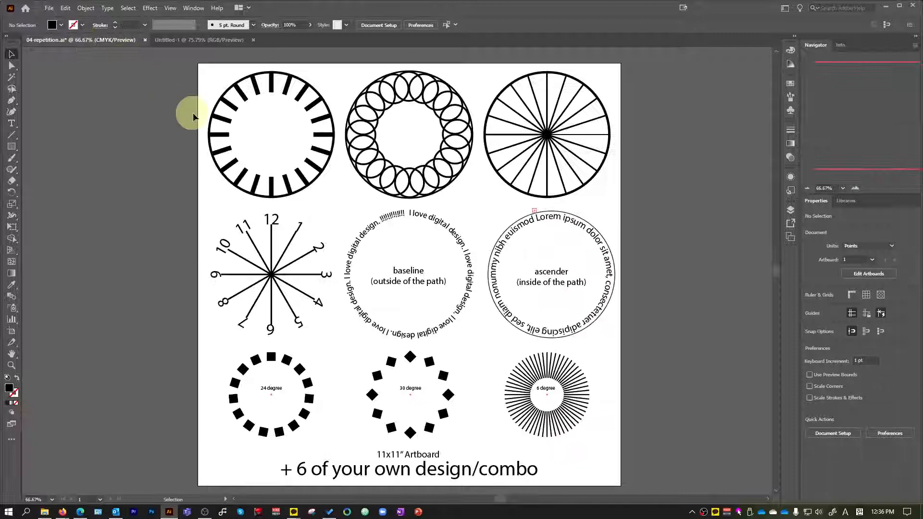
scroll(226, 145, up, 3)
scroll(232, 140, up, 2)
scroll(232, 140, up, 3)
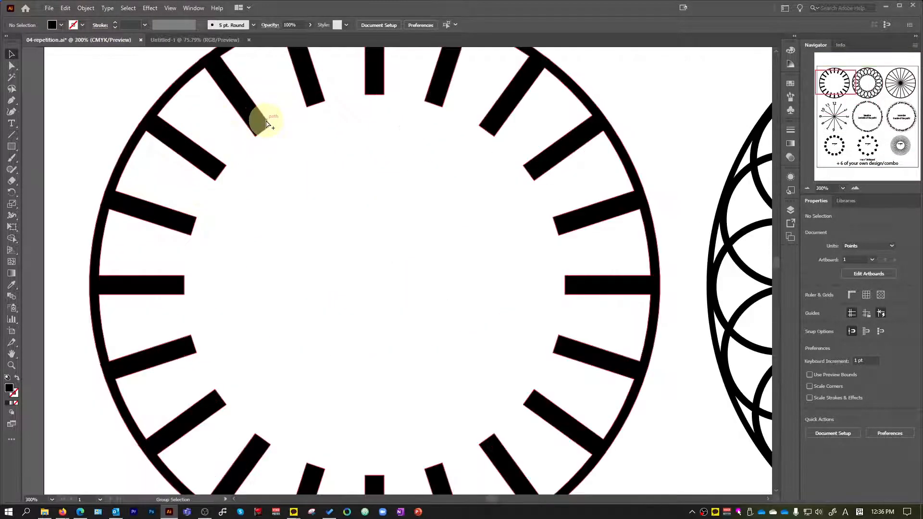
scroll(257, 118, down, 2)
scroll(350, 117, up, 1)
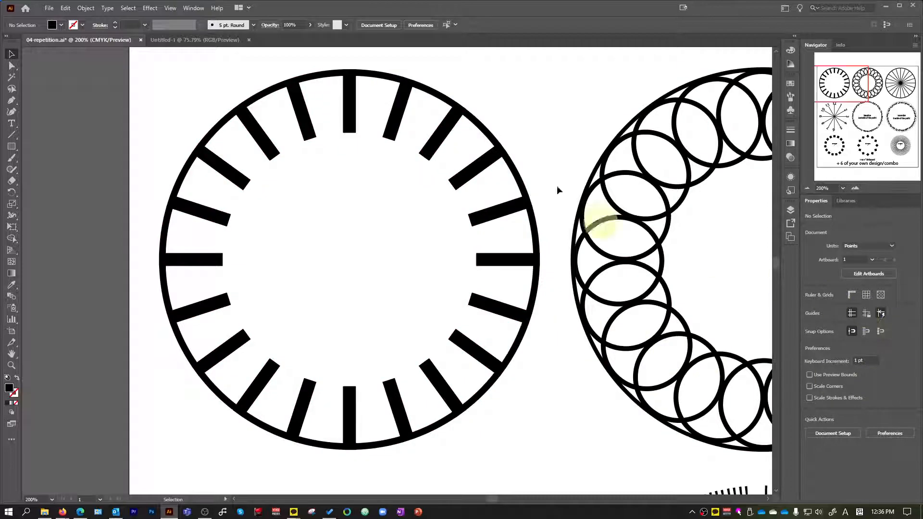
Draw a circle 4 in wide and 4 in high with the Ellipse tool in the new Untitled-1 document.
click(213, 43)
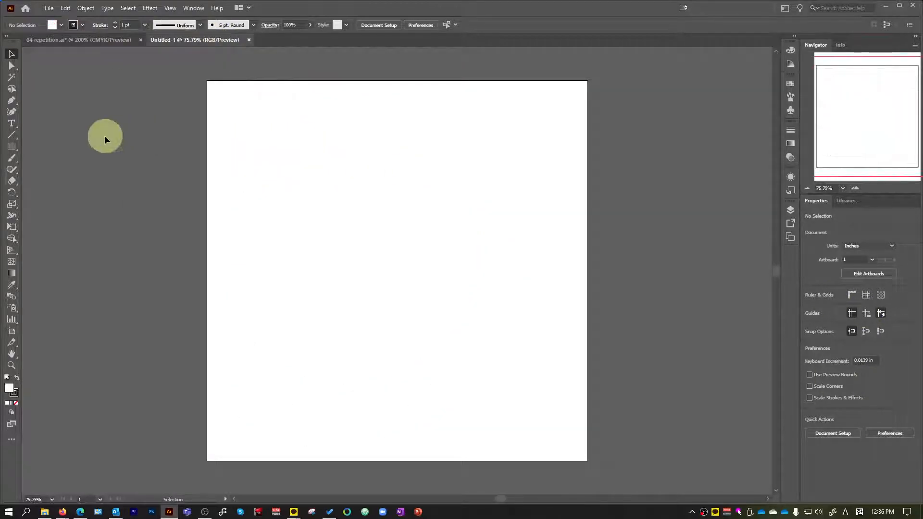
click(9, 147)
click(60, 173)
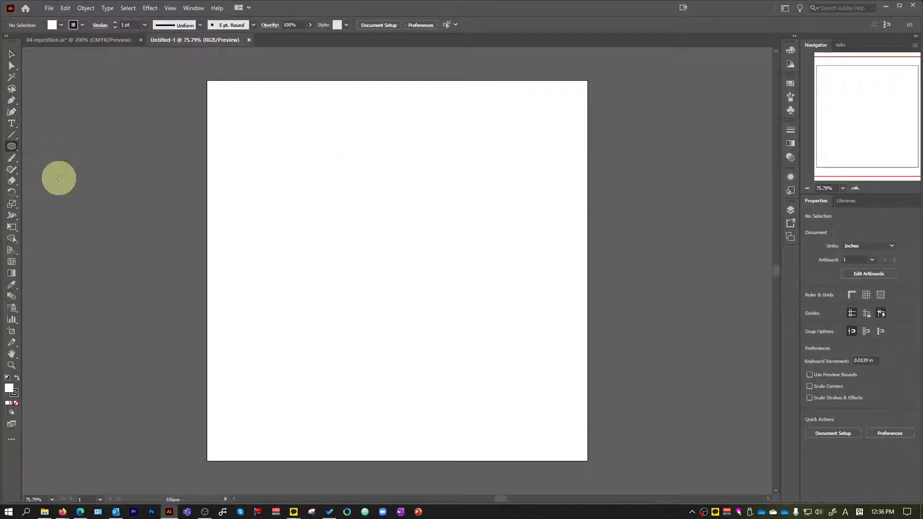
click(357, 219)
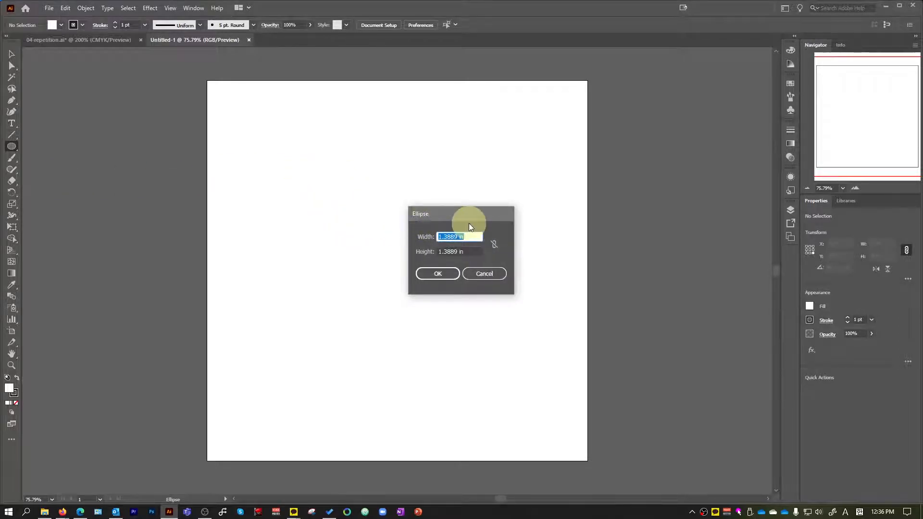
text(4)
key(Tab)
text(4)
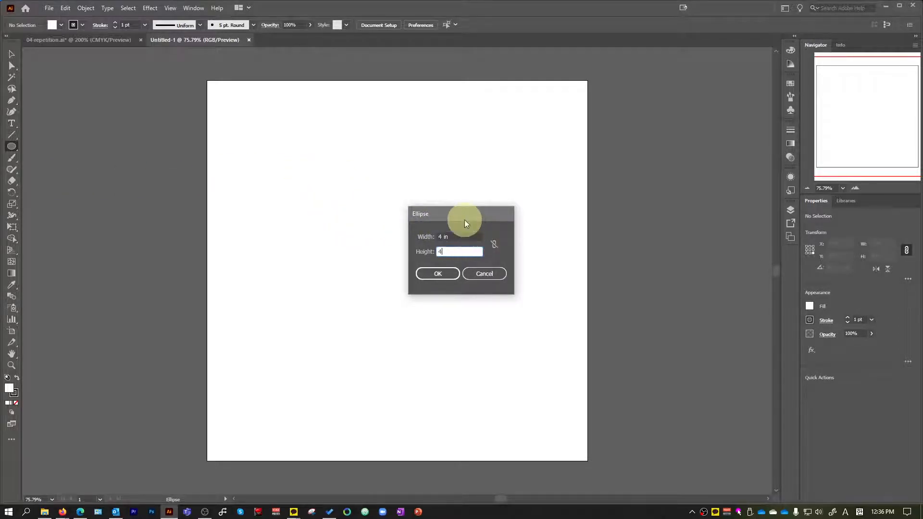
key(Return)
key(v)
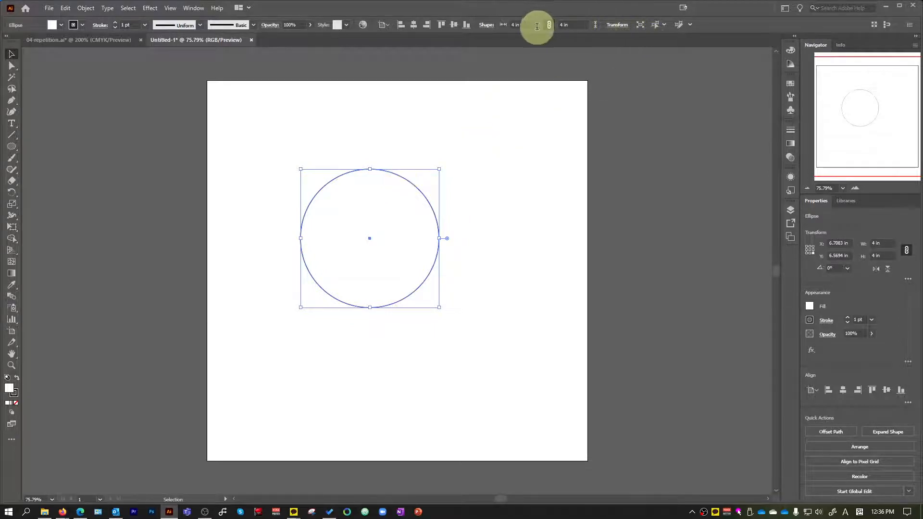
Resize the circle to 2 in and move it near the artboard's upper-left corner.
click(528, 24)
text(2)
key(Return)
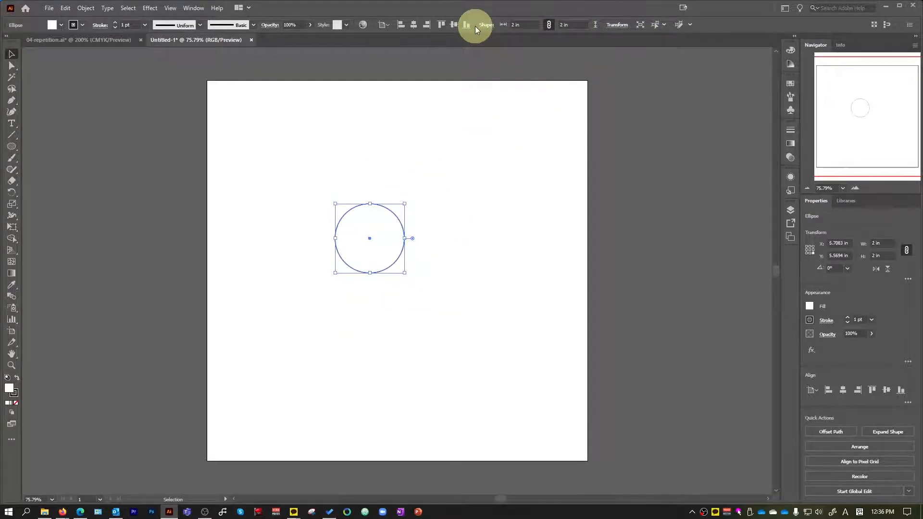
drag(395, 215, 295, 111)
key(ctrl+1)
scroll(261, 111, up, 4)
scroll(283, 138, up, 1)
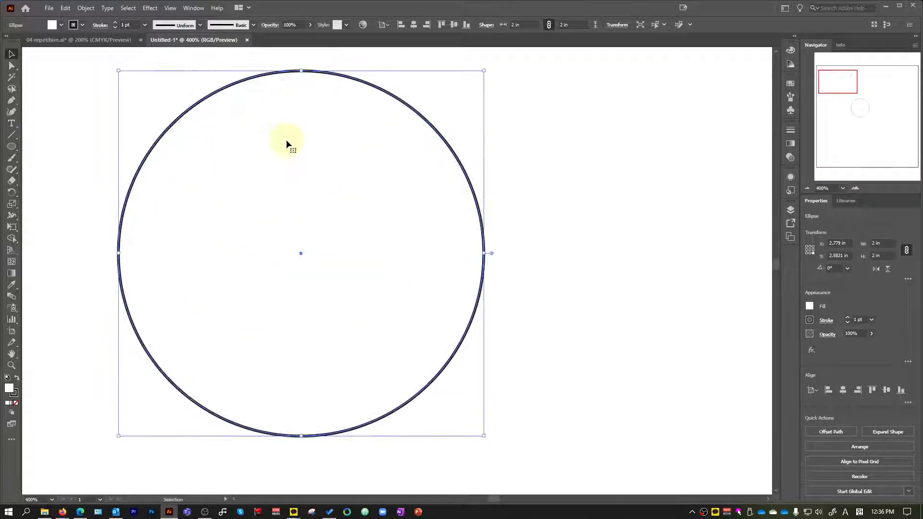
Set the circle's stroke weight to 5 pt and compare it with the reference file.
click(144, 24)
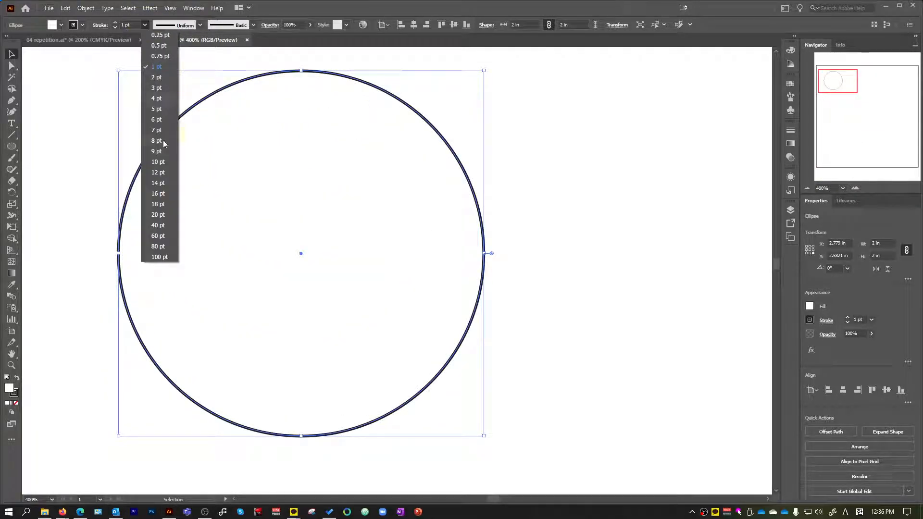
click(159, 113)
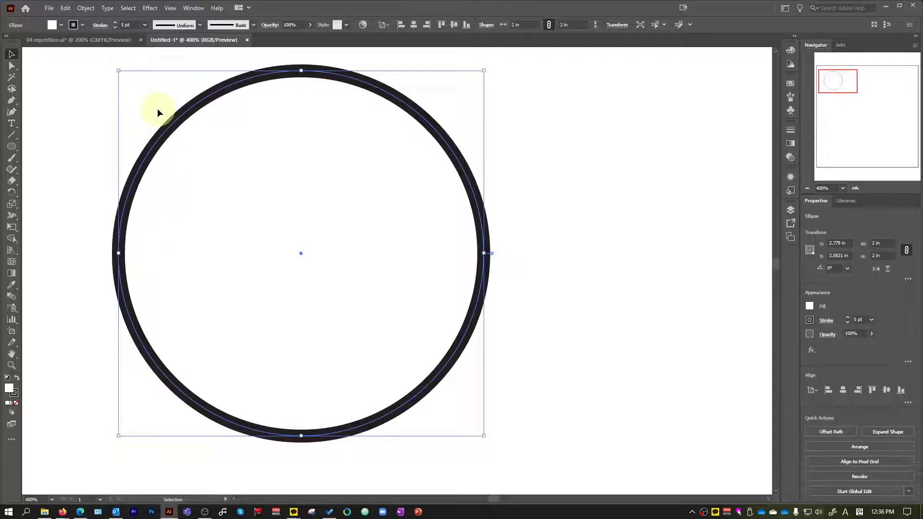
click(111, 41)
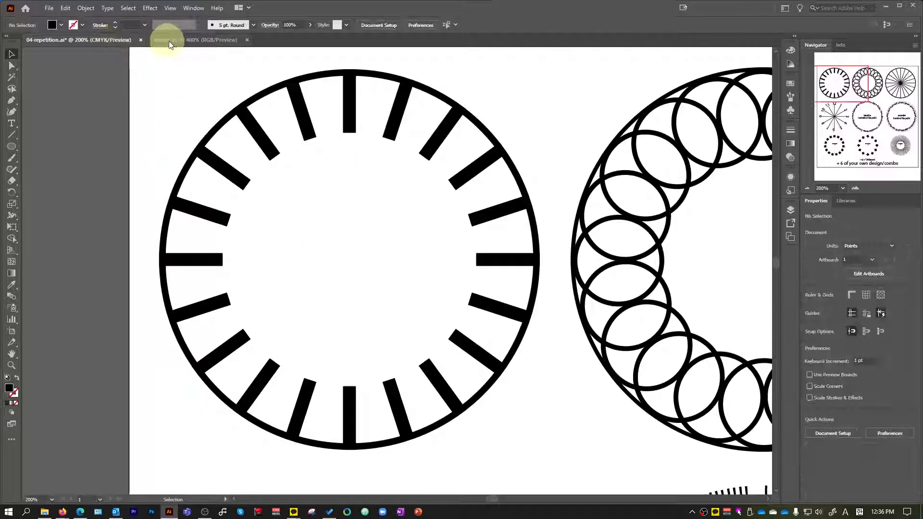
Reduce the new circle's stroke weight to 3 pt and check it against the reference circle.
click(169, 41)
click(145, 24)
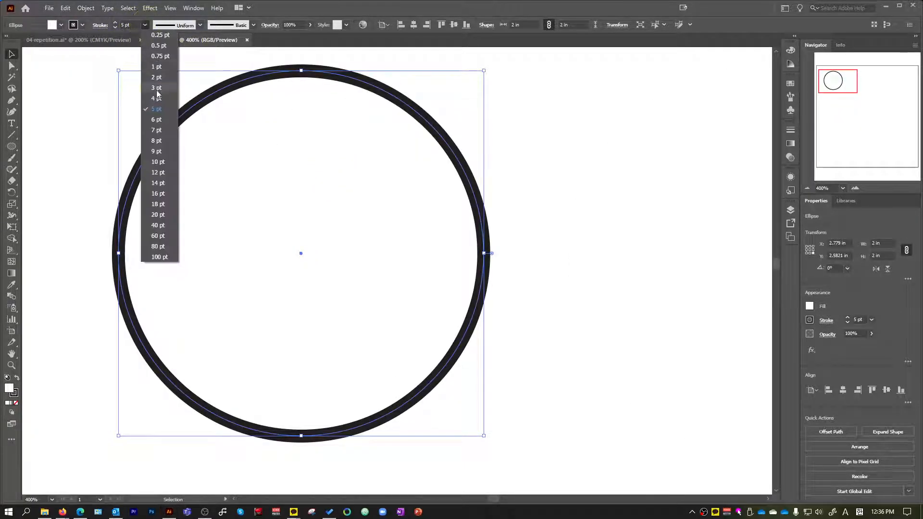
click(154, 82)
click(54, 40)
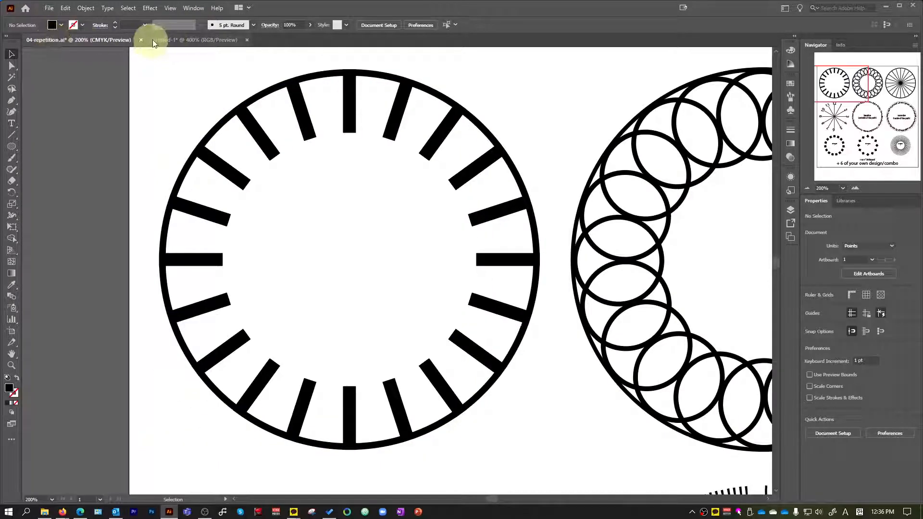
Set the stroke weight of the new circle in Untitled-1 to 2 pt.
click(166, 40)
click(145, 25)
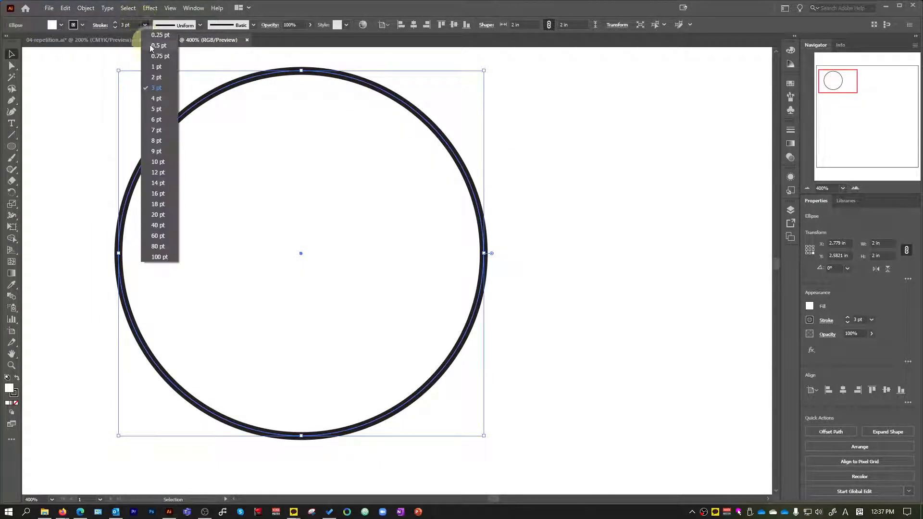
click(158, 81)
scroll(364, 92, down, 3)
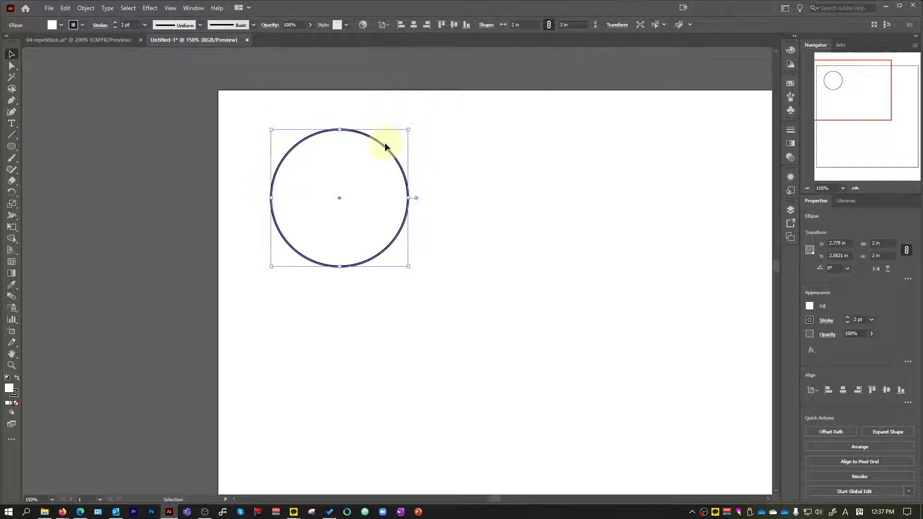
Check the reference layout and move the new circle slightly closer to the artboard's upper-left corner.
click(70, 42)
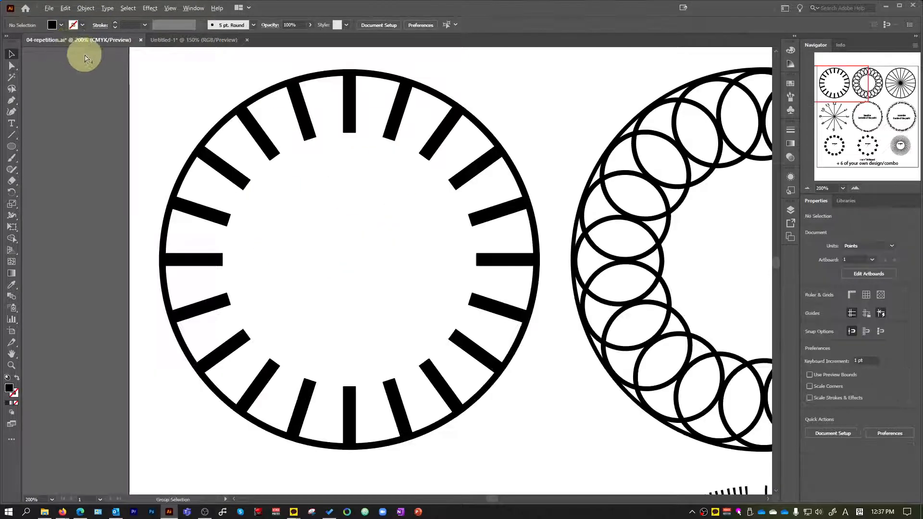
scroll(87, 55, down, 1)
click(242, 90)
click(188, 40)
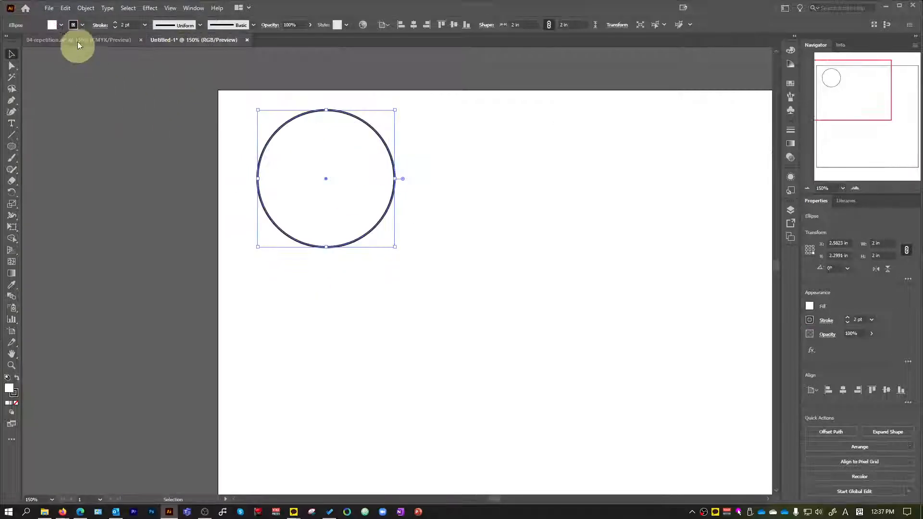
Examine the size and spacing of the first-row circles relative to the artboard in the reference file.
click(77, 43)
scroll(123, 115, down, 1)
click(91, 131)
scroll(94, 149, up, 2)
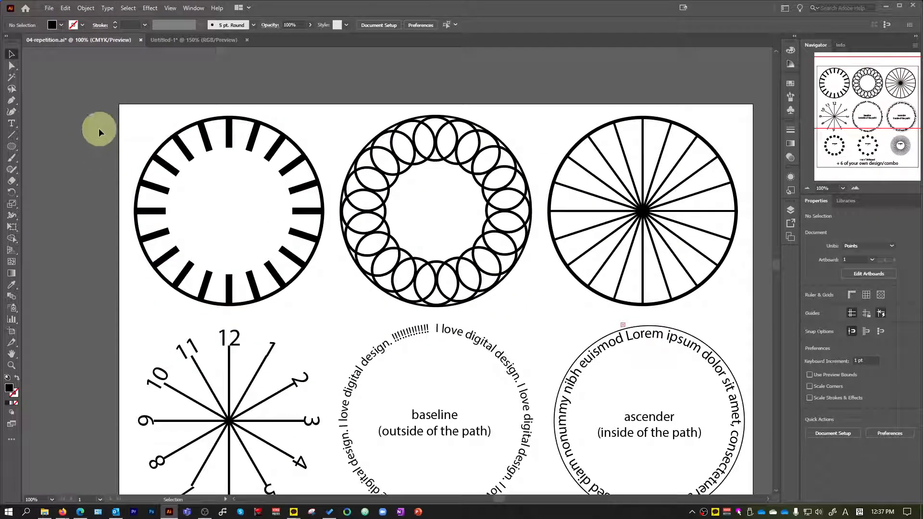
scroll(99, 128, up, 1)
scroll(126, 221, up, 1)
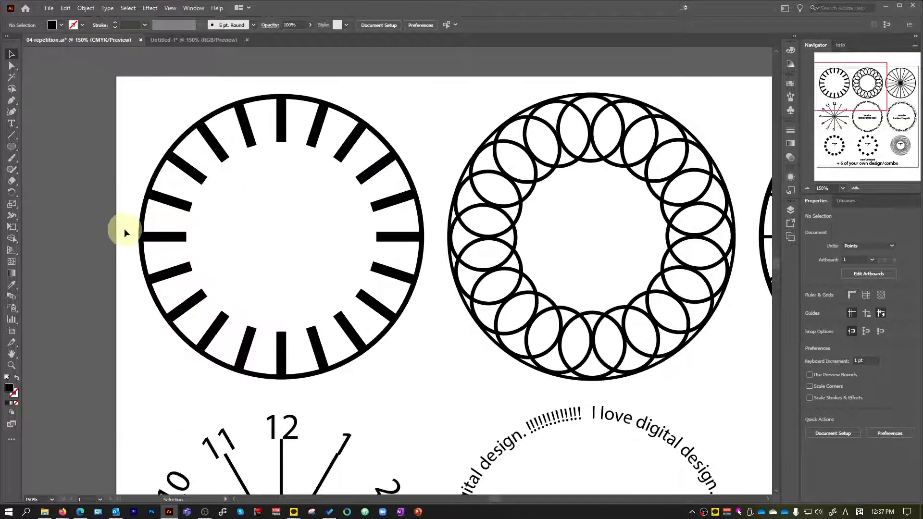
scroll(244, 165, down, 2)
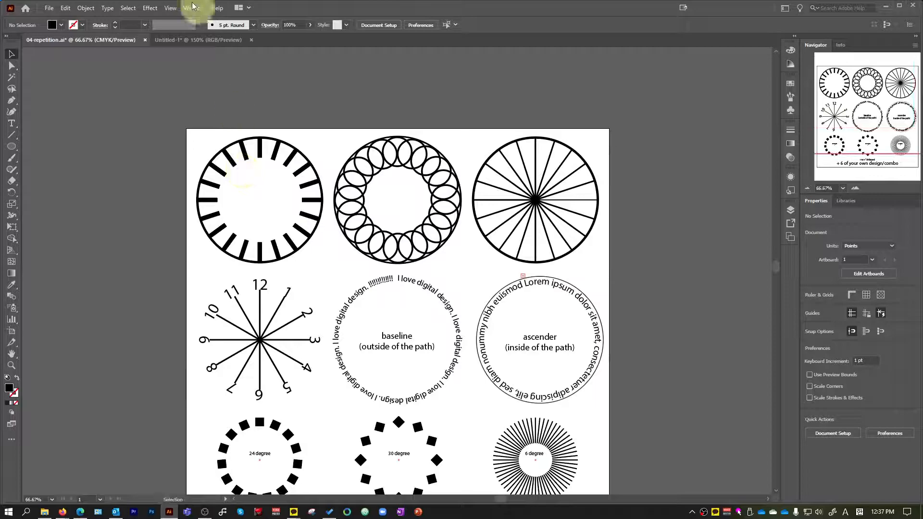
Enlarge the new circle in Untitled-1 proportionally to about 2.84 in across.
click(188, 38)
scroll(343, 154, down, 1)
drag(378, 215, 406, 248)
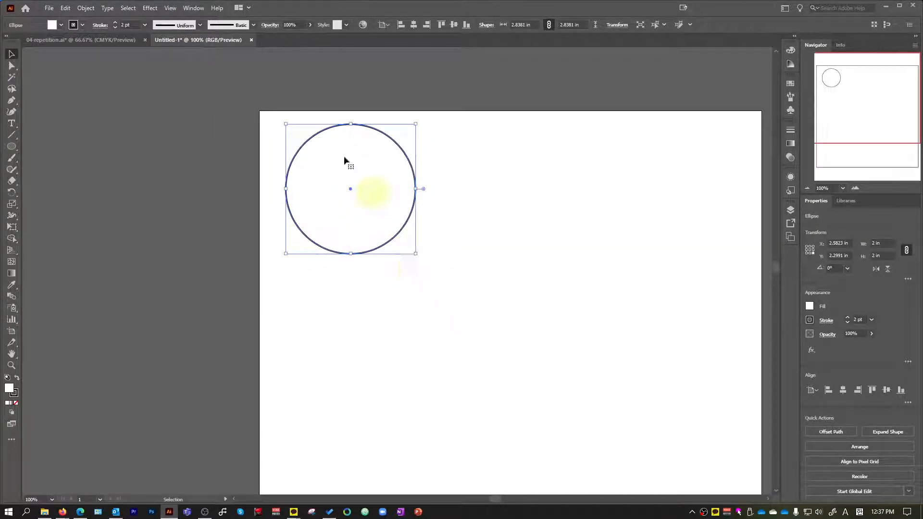
Compare the enlarged circle with the reference file and set its stroke weight to 3 pt.
click(97, 43)
click(183, 41)
click(145, 25)
click(166, 87)
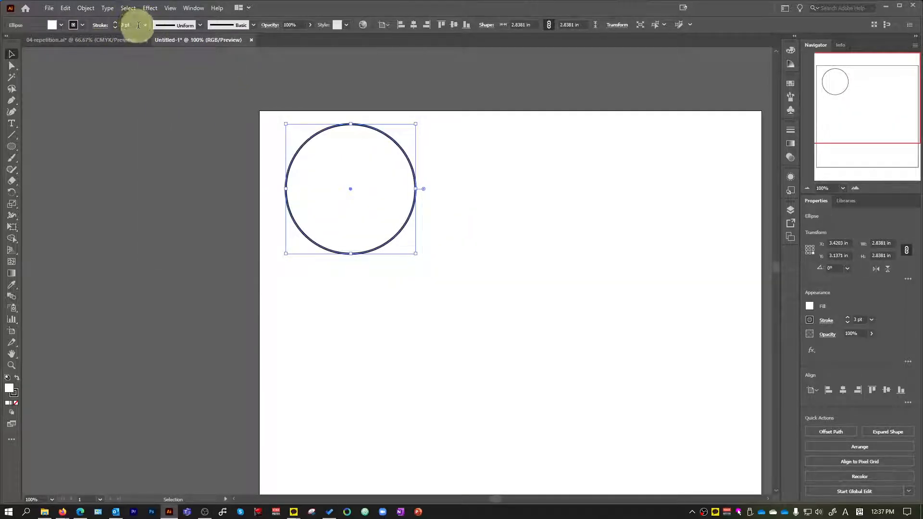
Set the enlarged circle's stroke weight to 4 pt and deselect it.
click(145, 25)
click(188, 91)
click(498, 109)
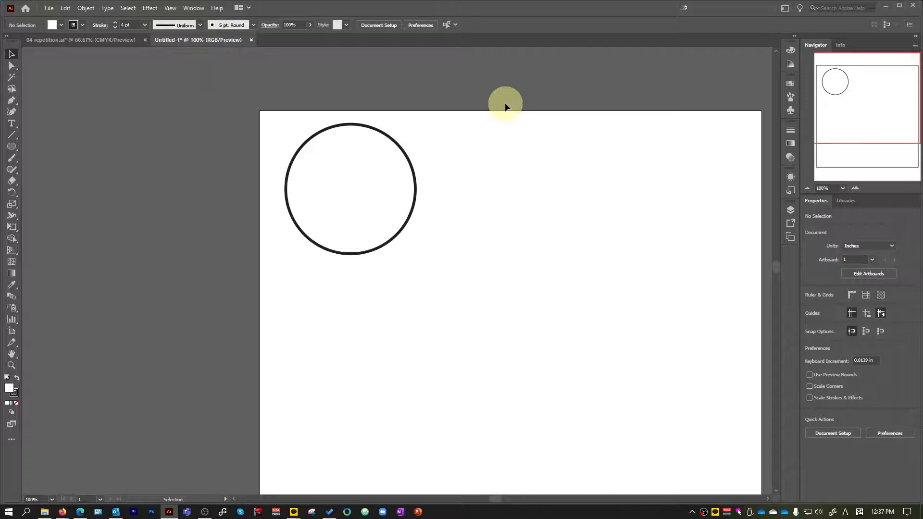
scroll(387, 116, up, 2)
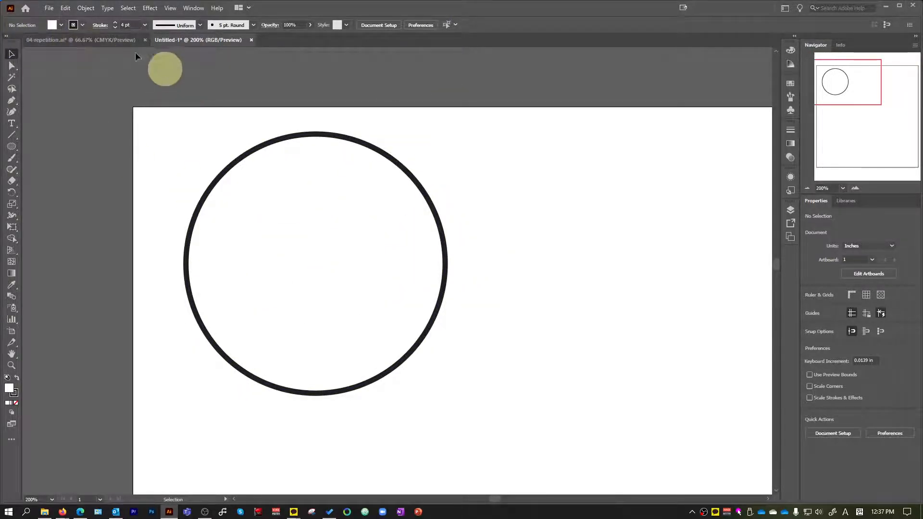
Remove the fill from the large circle and deselect it.
click(402, 175)
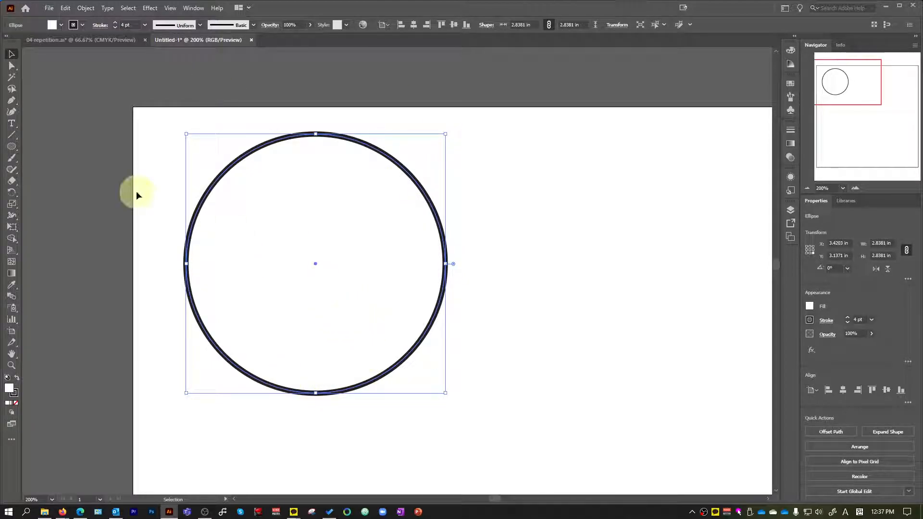
drag(12, 146, 47, 150)
click(11, 53)
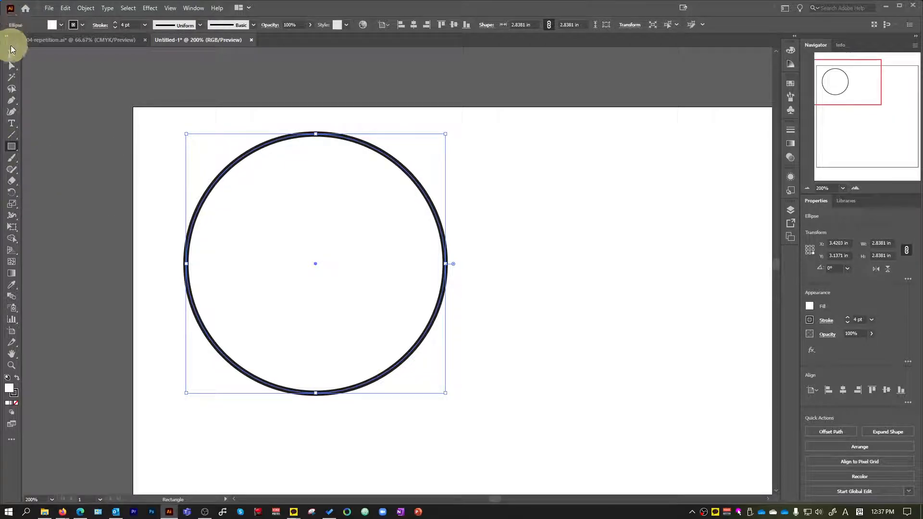
click(80, 78)
click(315, 212)
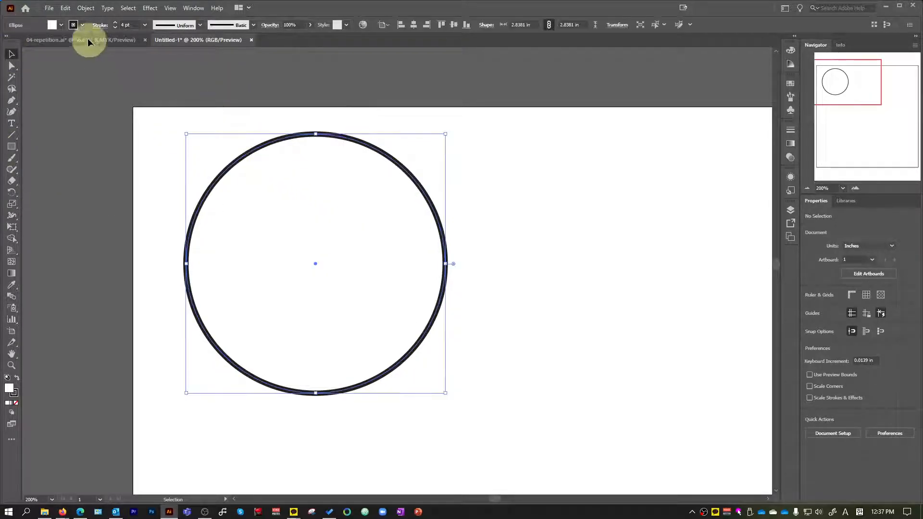
click(54, 25)
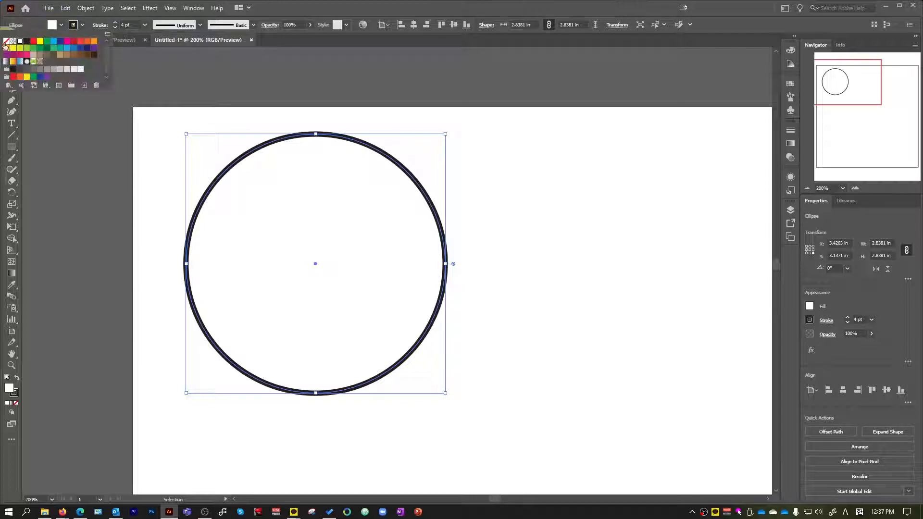
click(122, 186)
click(110, 175)
Draw a narrow upright rectangle about 0.13 × 0.63 in inside the circle's upper part, filled black with no stroke.
click(12, 146)
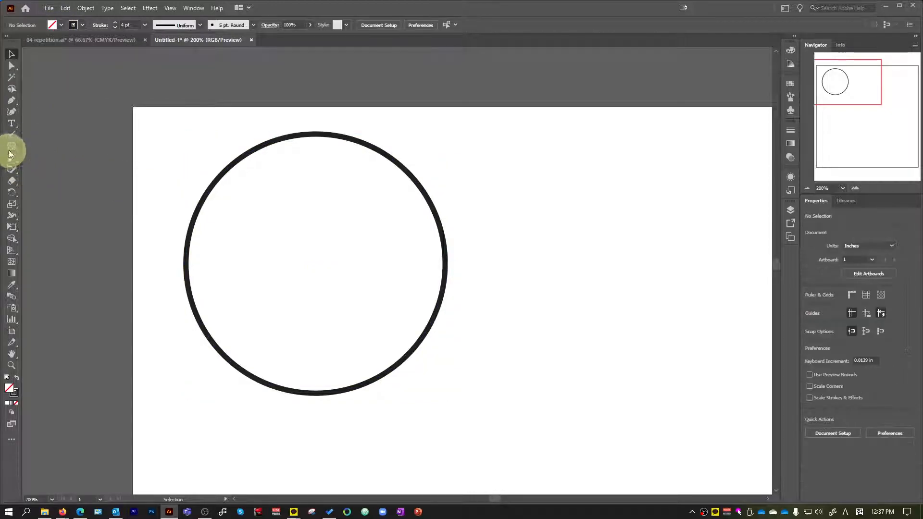
mouse_move(311, 158)
mouse_down()
mouse_move(316, 217)
mouse_move(327, 219)
mouse_up()
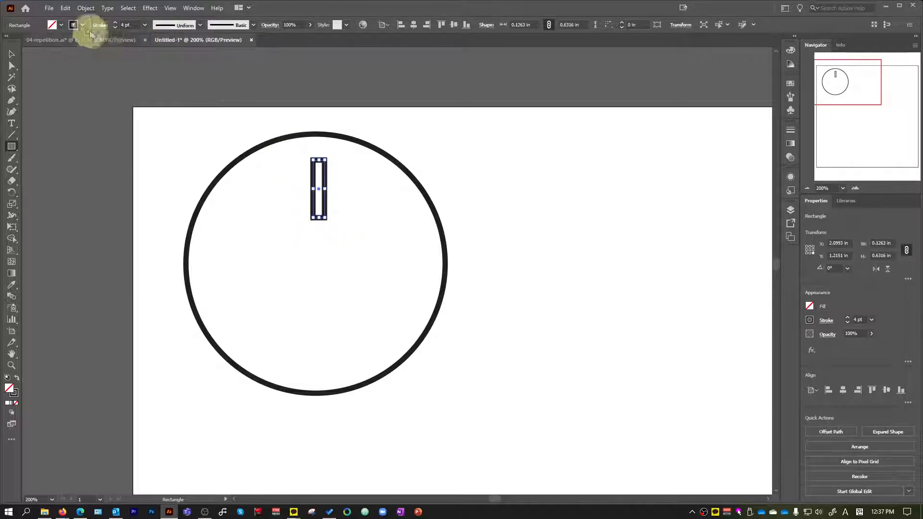
click(61, 26)
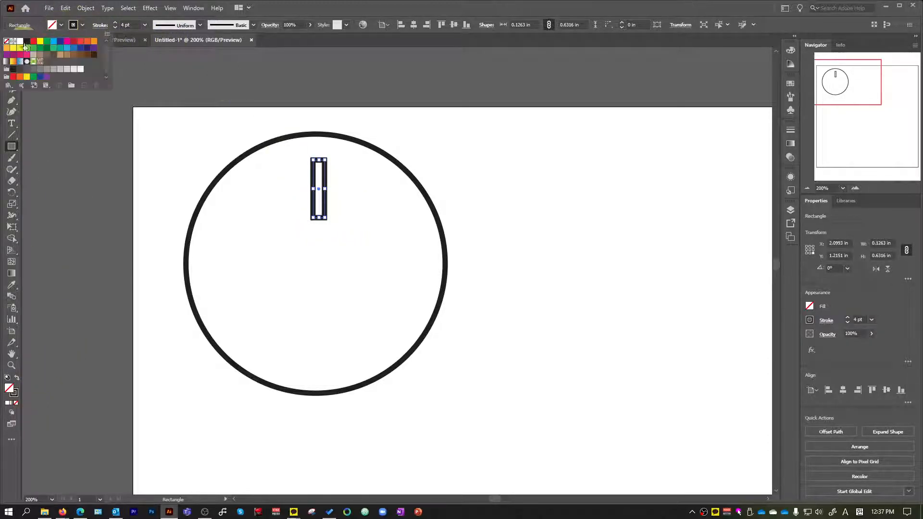
click(26, 41)
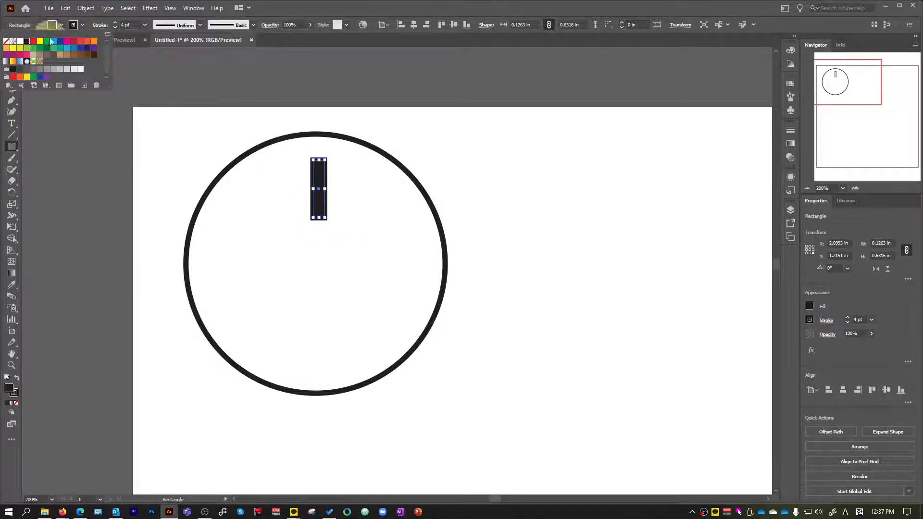
click(6, 41)
click(440, 7)
Move the black bar so it is centred horizontally on the circle and its top edge meets the circle's topmost point.
scroll(215, 193, up, 2)
key(v)
scroll(422, 157, down, 1)
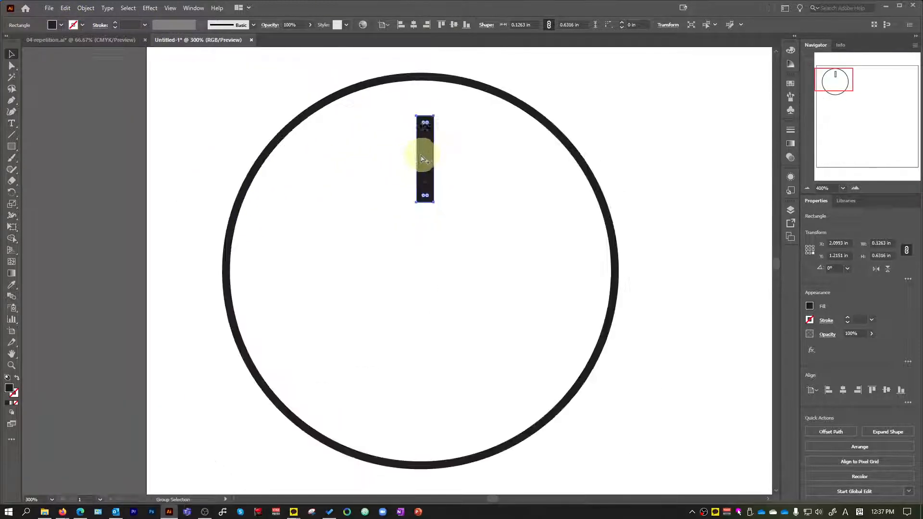
mouse_move(423, 154)
mouse_down()
mouse_move(427, 186)
mouse_move(423, 137)
mouse_up()
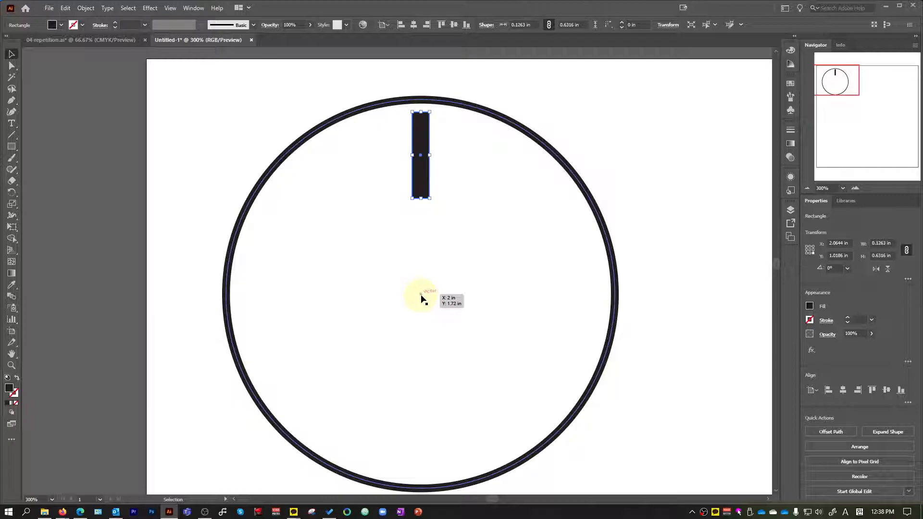
click(576, 186)
click(577, 179)
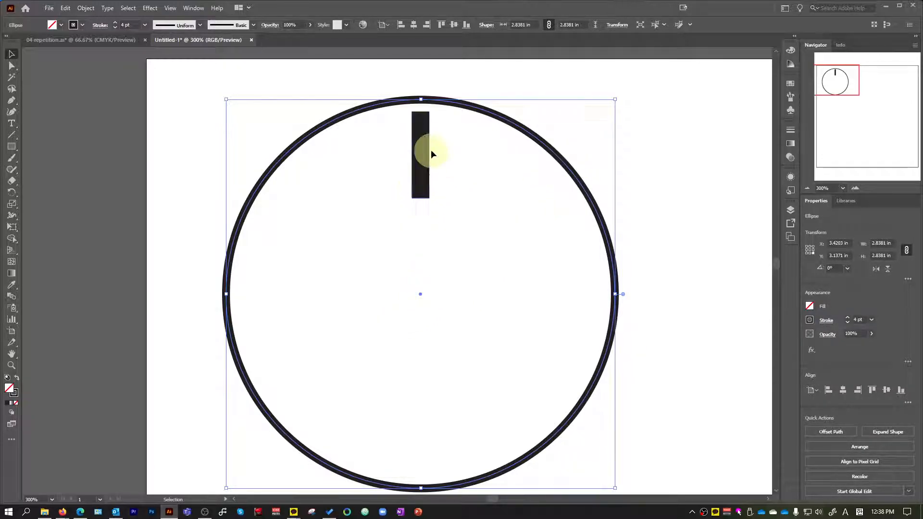
mouse_move(424, 164)
mouse_down()
mouse_move(427, 331)
mouse_move(368, 370)
mouse_move(392, 346)
mouse_move(436, 252)
mouse_move(416, 230)
mouse_move(422, 154)
mouse_up()
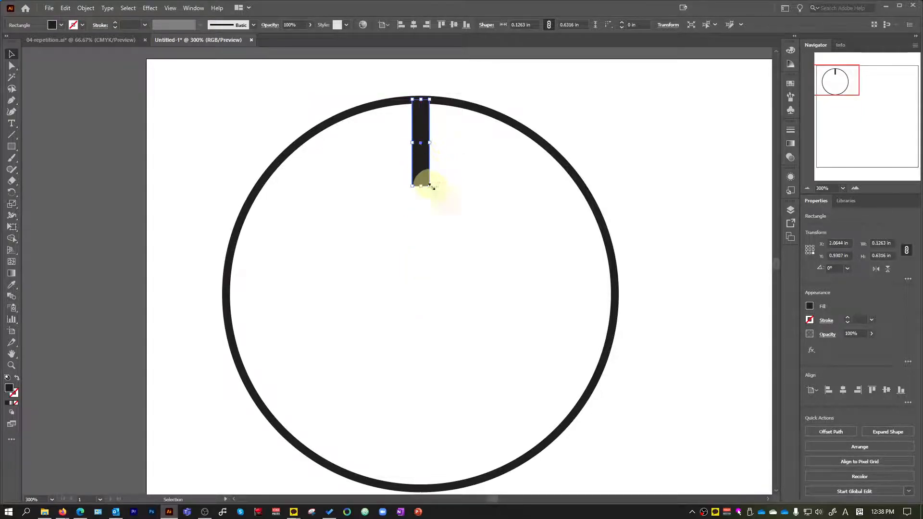
click(559, 99)
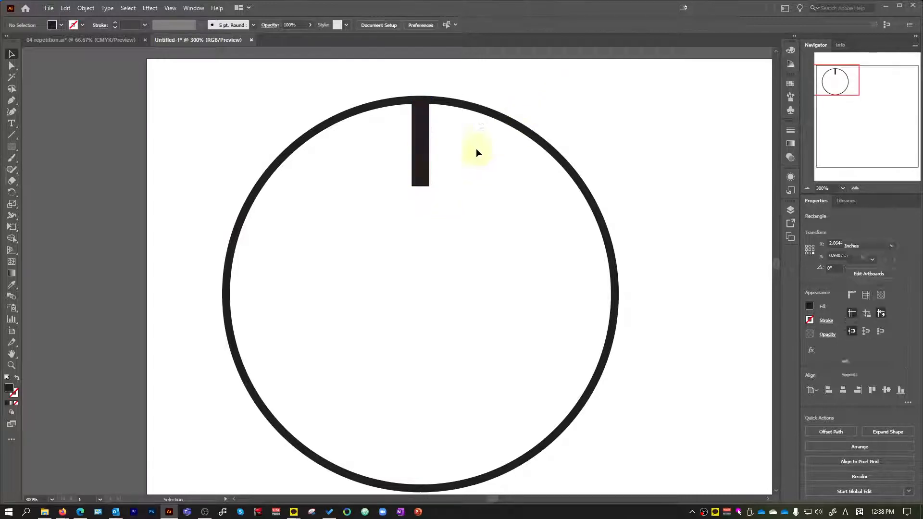
click(423, 165)
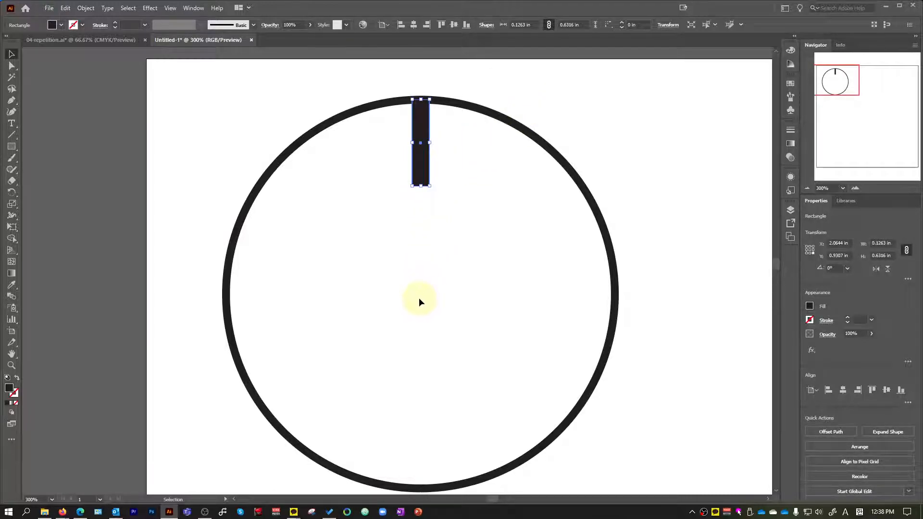
click(14, 192)
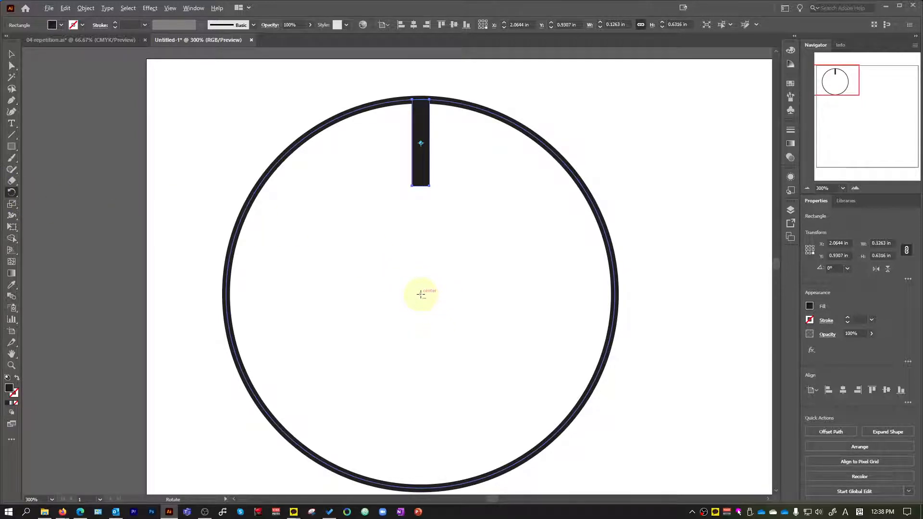
alt+click(421, 293)
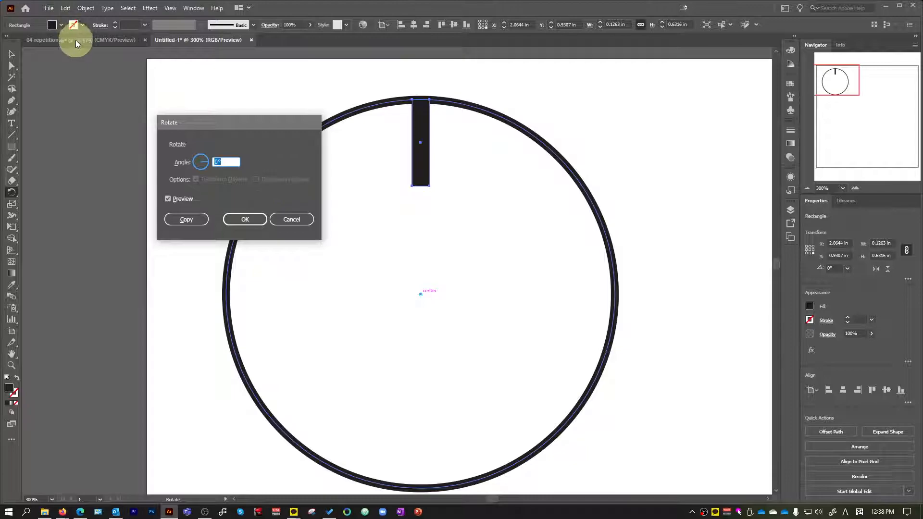
click(291, 218)
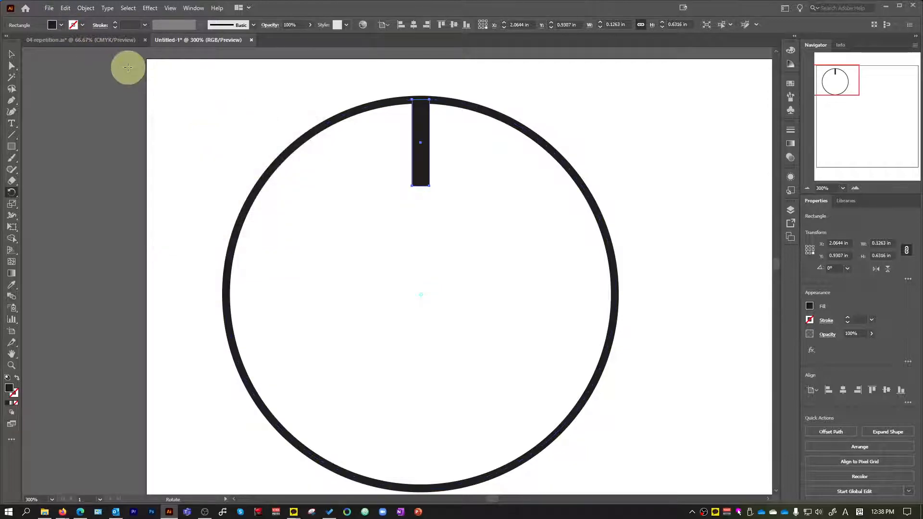
Check the spacing of the radial bars in 04-repetition.ai and return to Untitled-1.
click(102, 41)
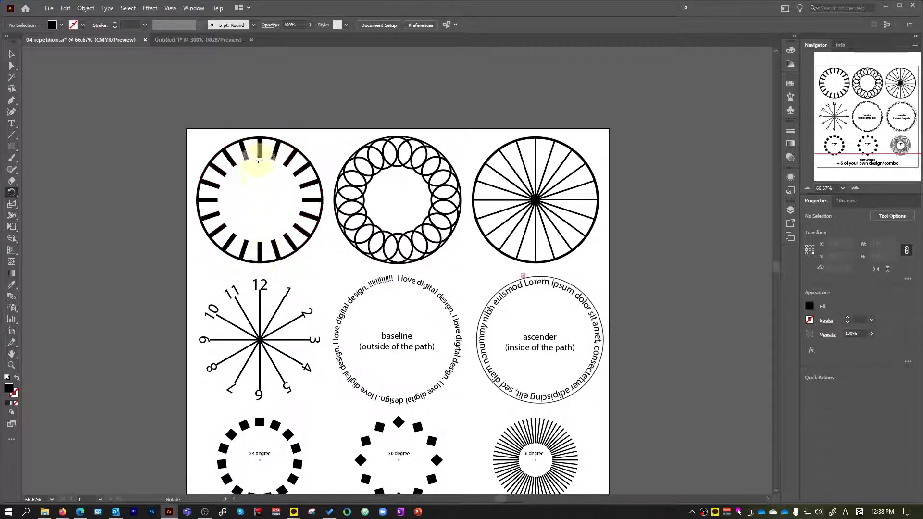
click(216, 41)
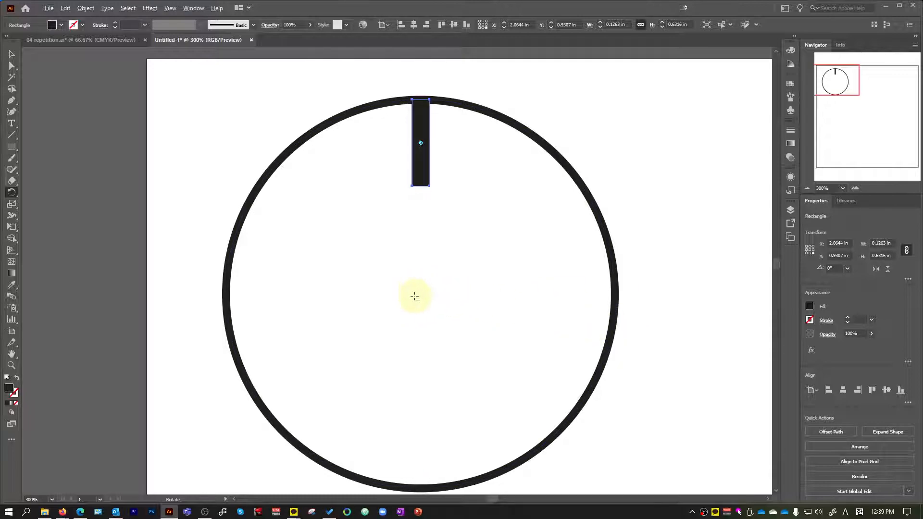
Try a copy of the bar rotated 12° around the circle's centre, and undo it.
click(12, 54)
click(179, 82)
click(416, 185)
key(r)
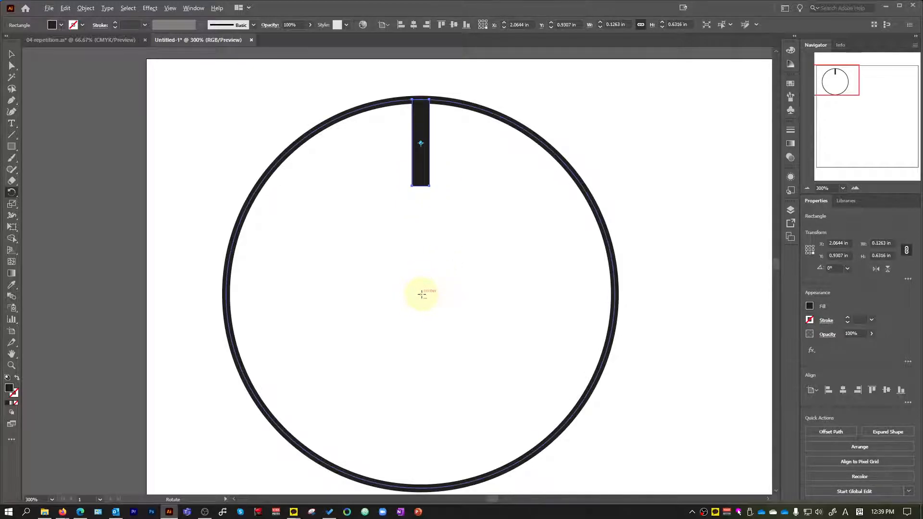
alt+click(421, 294)
text(12)
click(186, 220)
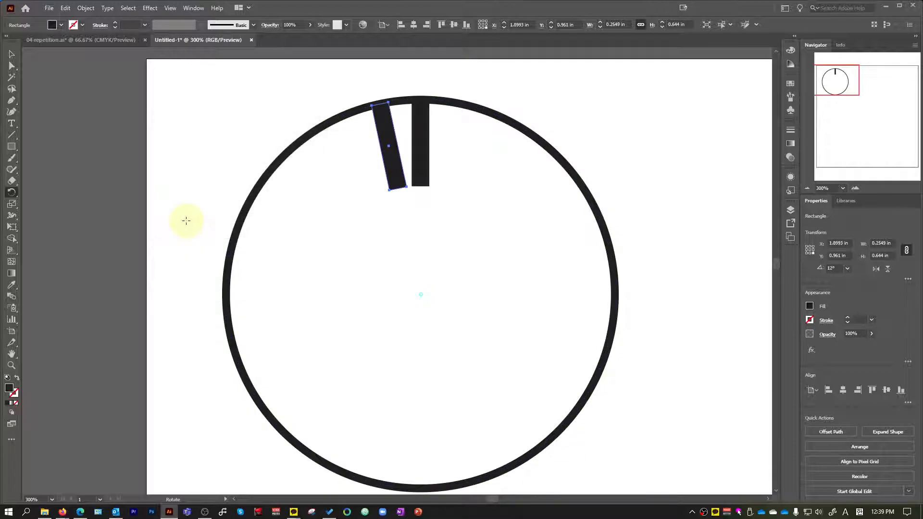
key(ctrl+z)
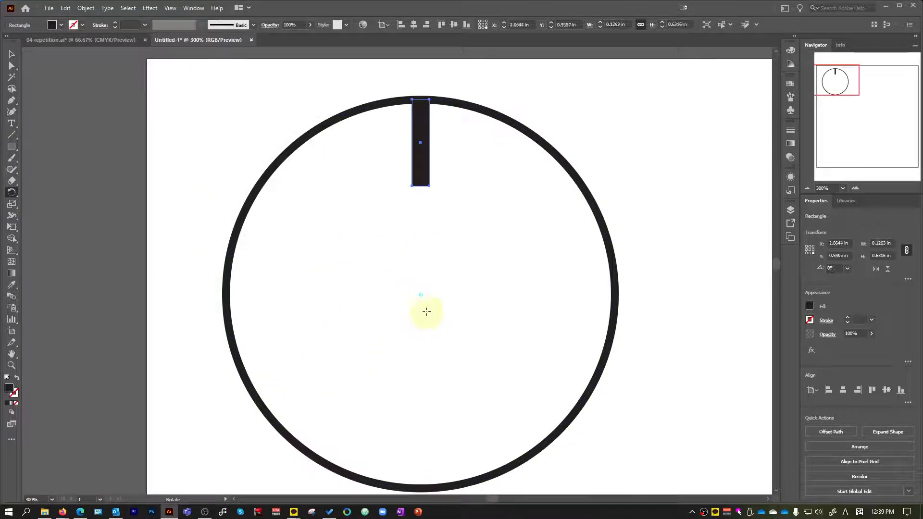
key(Return)
key(Escape)
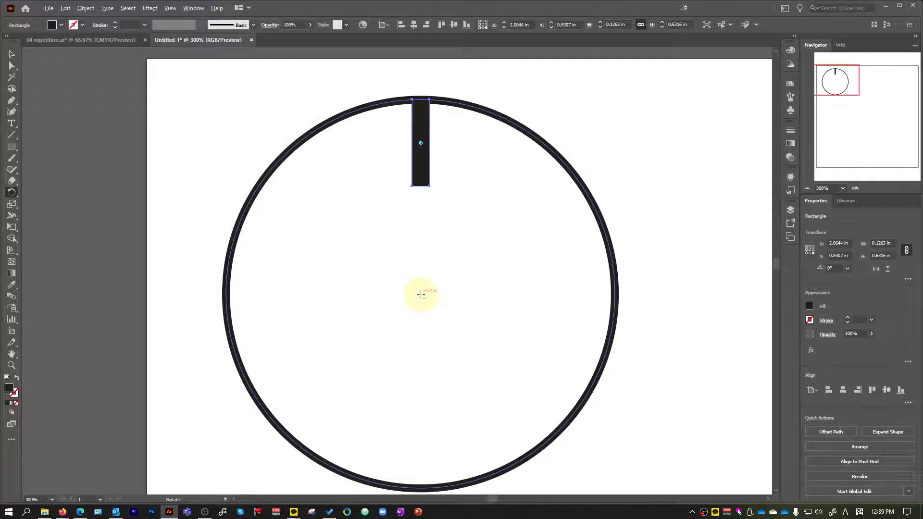
Create a copy of the bar rotated 20° around the circle's centre.
alt+click(421, 294)
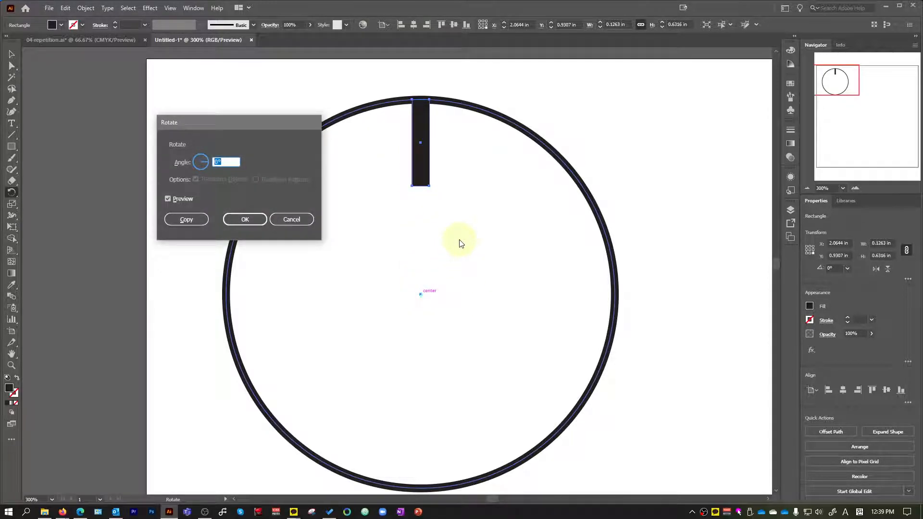
text(20)
click(197, 220)
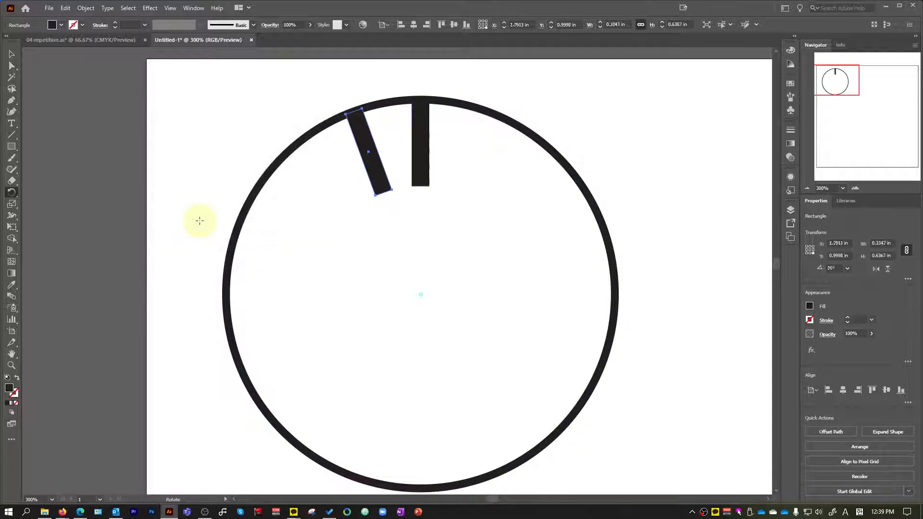
Repeat the 20° rotated copy until evenly spaced bars run all the way around the circle, and deselect.
key(ctrl+d)
key(ctrl+d)
key(ctrl+d)
key(ctrl+d)
key(ctrl+d)
key(ctrl+d)
key(ctrl+d)
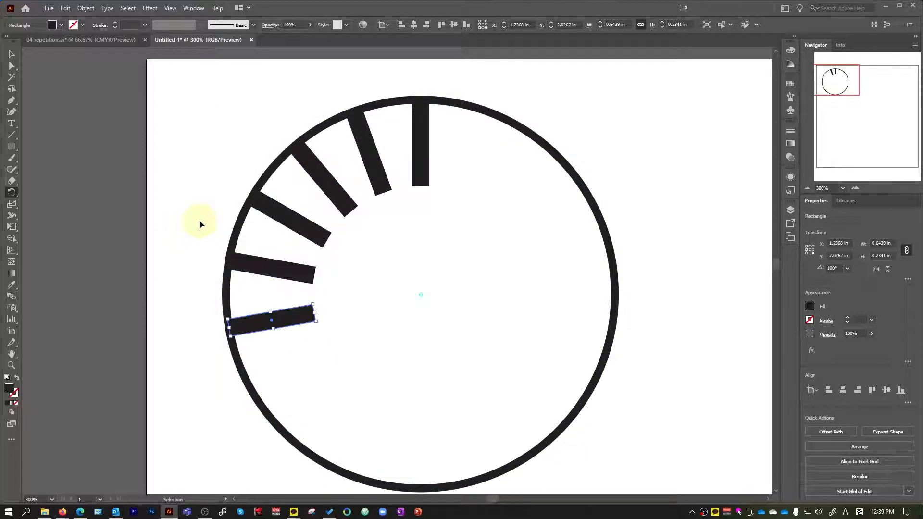
key(ctrl+d)
key(ctrl+d)
key(ctrl+d)
key(ctrl+d)
key(ctrl+d)
key(ctrl+d)
key(ctrl+d)
key(ctrl+d)
key(ctrl+d)
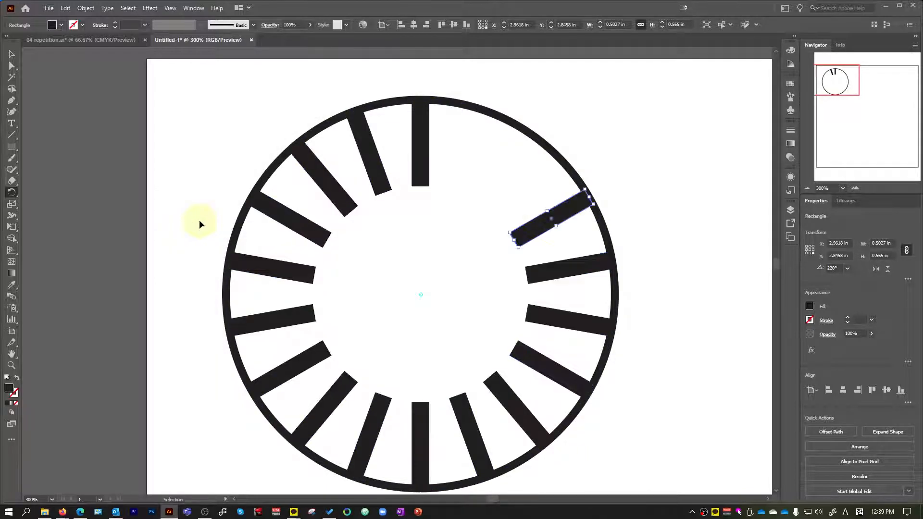
key(ctrl+d)
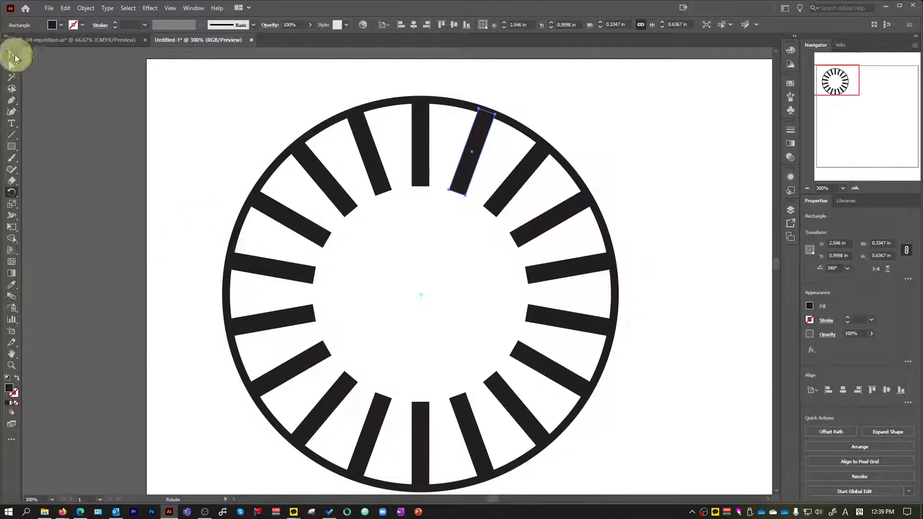
click(12, 54)
click(114, 131)
Compare the completed radial-bar circle with the matching design in 04-repetition.ai.
alt+scroll(169, 178, down, 1)
click(105, 40)
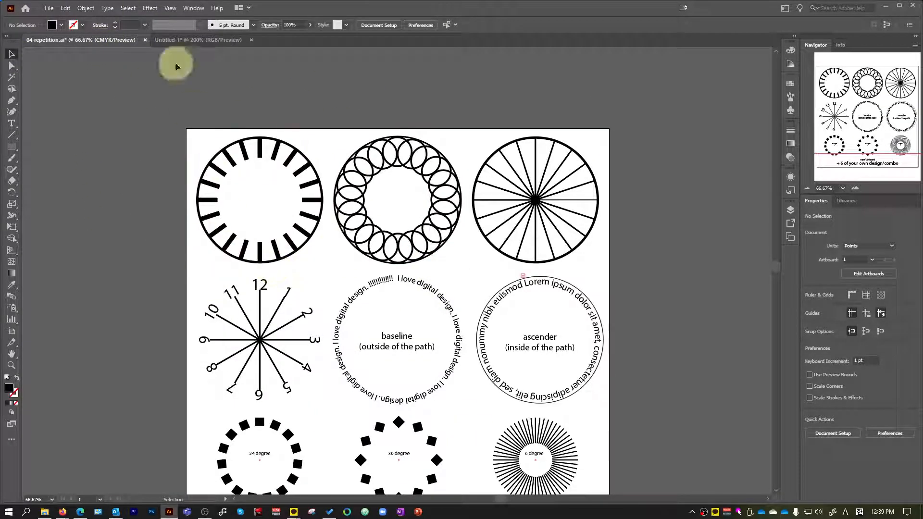
click(182, 39)
alt+scroll(287, 104, up, 1)
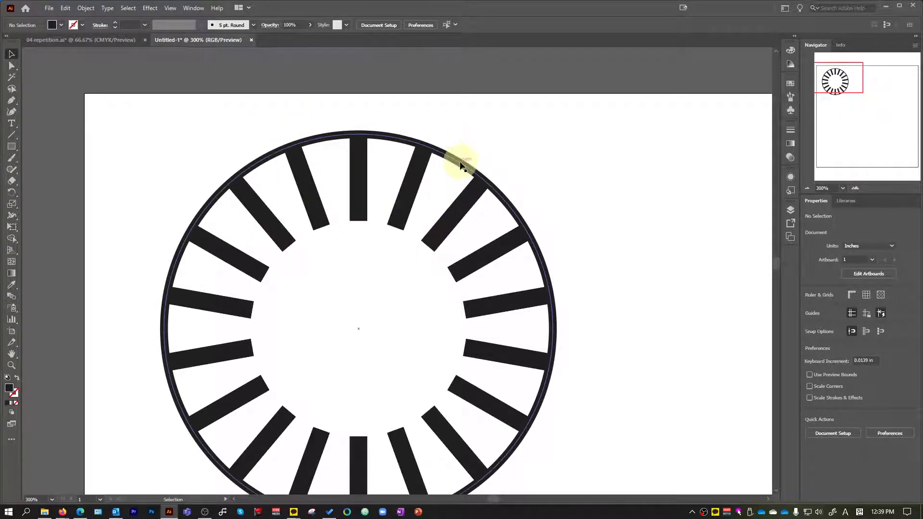
Select the outer circle and examine its width and height and how its path meets the bars' outer ends.
click(494, 183)
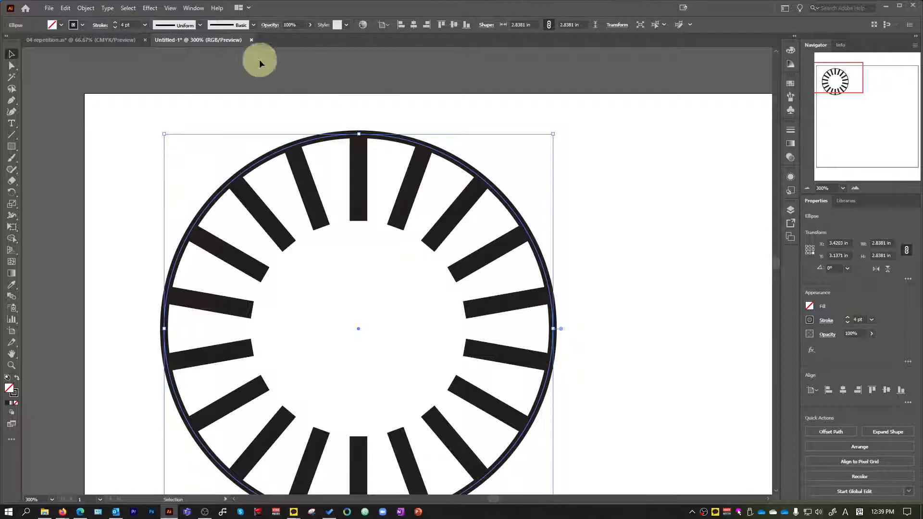
scroll(432, 183, down, 1)
scroll(513, 154, up, 1)
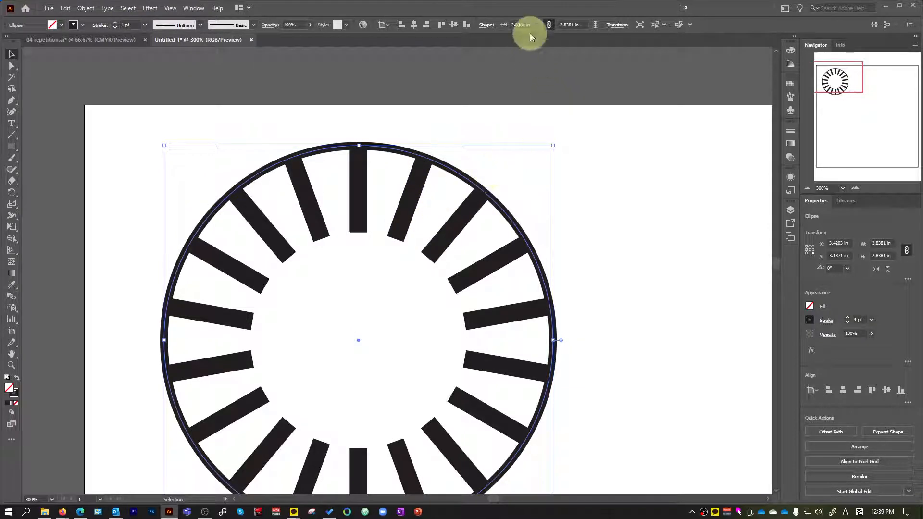
click(549, 24)
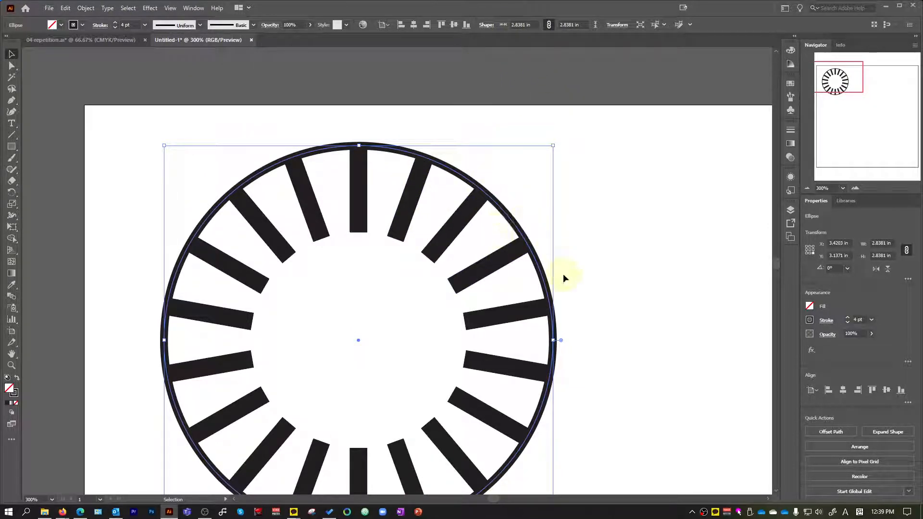
scroll(245, 144, up, 4)
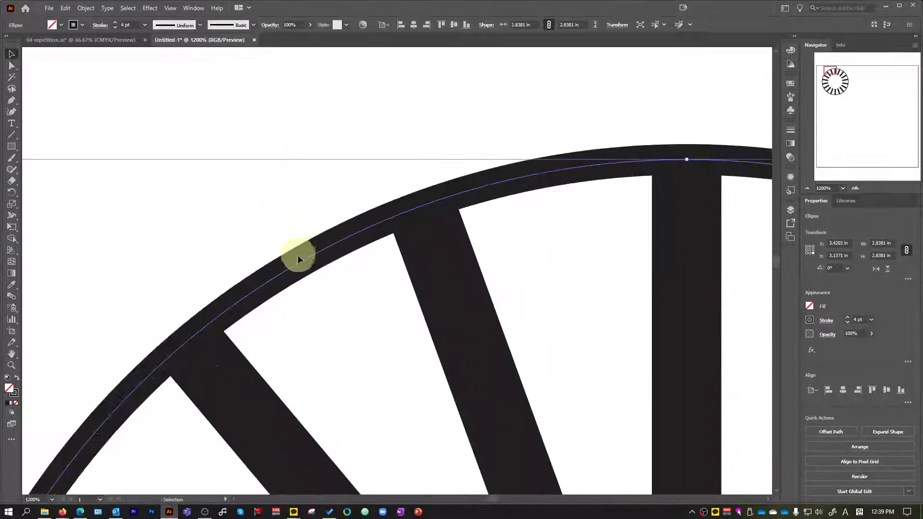
scroll(298, 253, down, 3)
scroll(303, 258, down, 5)
scroll(171, 391, up, 2)
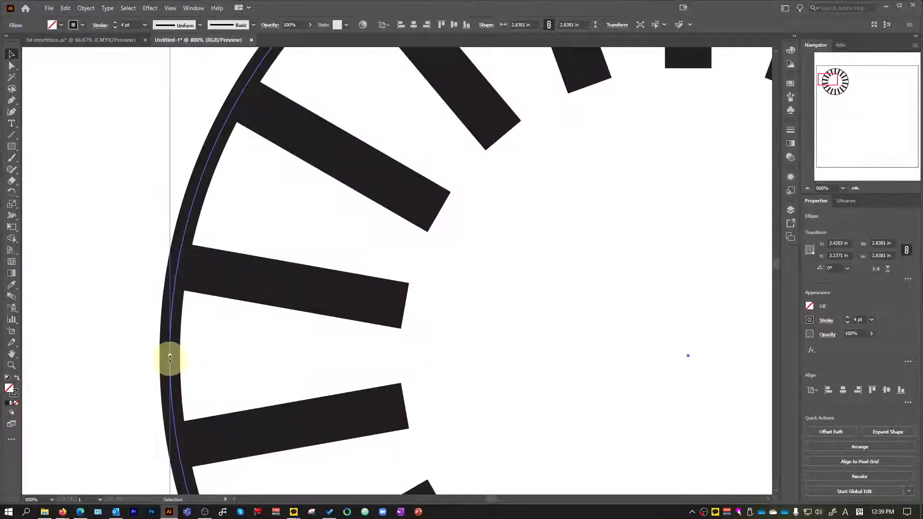
Align the outer circle's stroke to the inside of its path.
scroll(169, 356, down, 2)
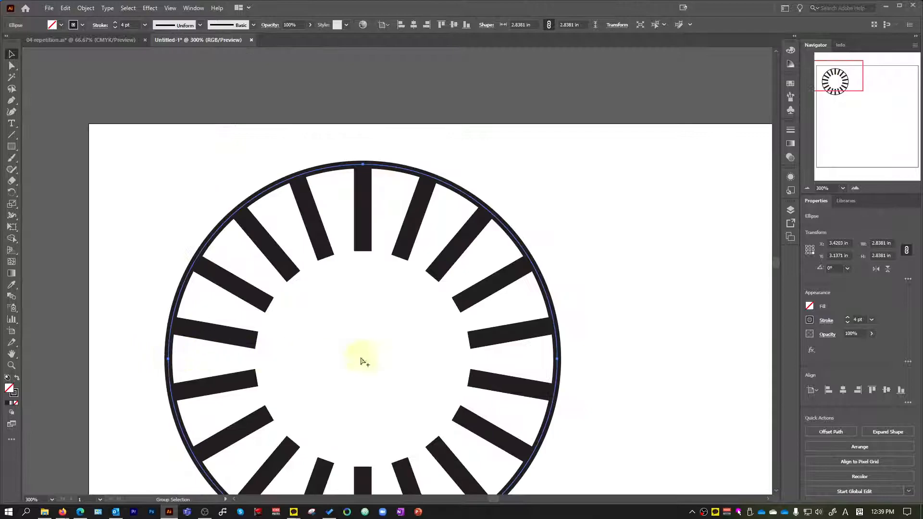
scroll(533, 360, up, 1)
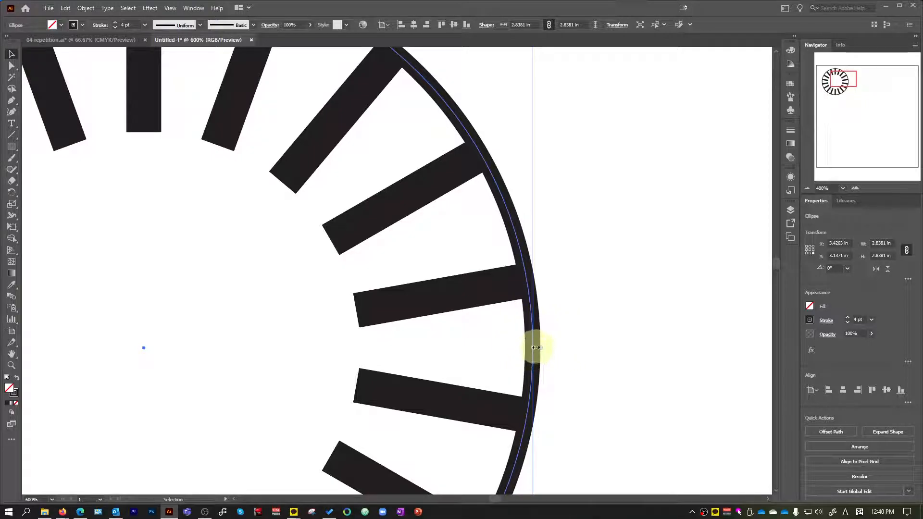
scroll(535, 346, up, 3)
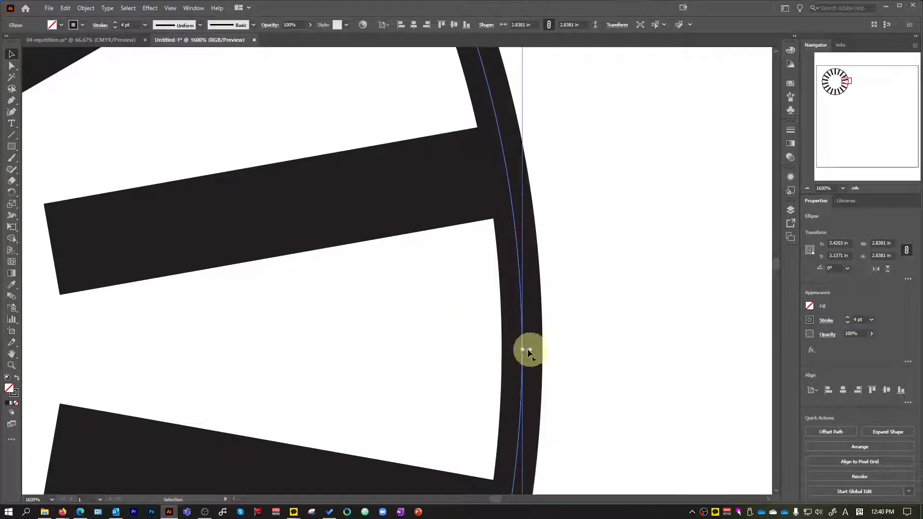
scroll(550, 344, down, 6)
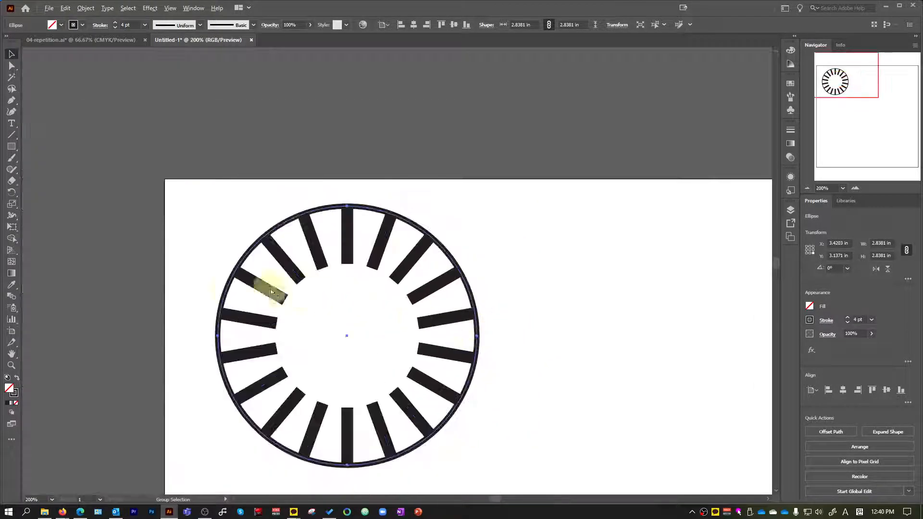
scroll(260, 219, up, 1)
scroll(587, 249, up, 5)
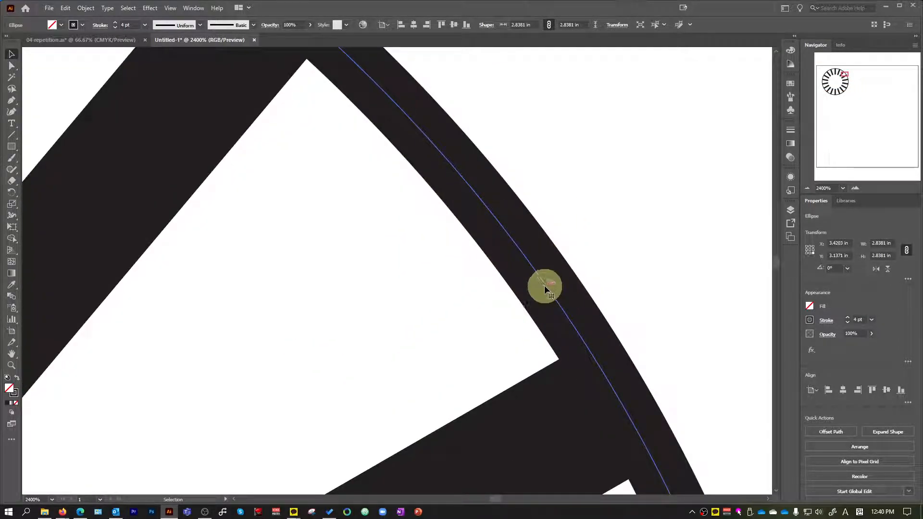
click(193, 8)
click(255, 388)
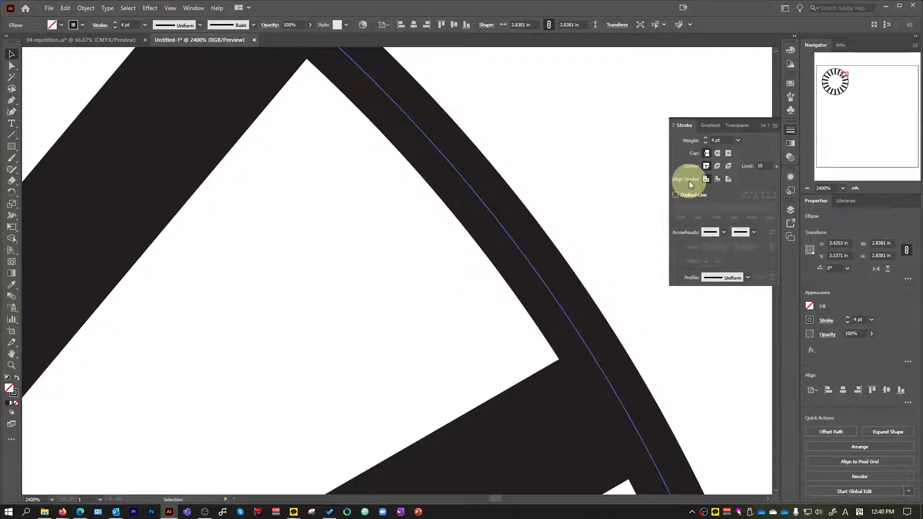
click(717, 179)
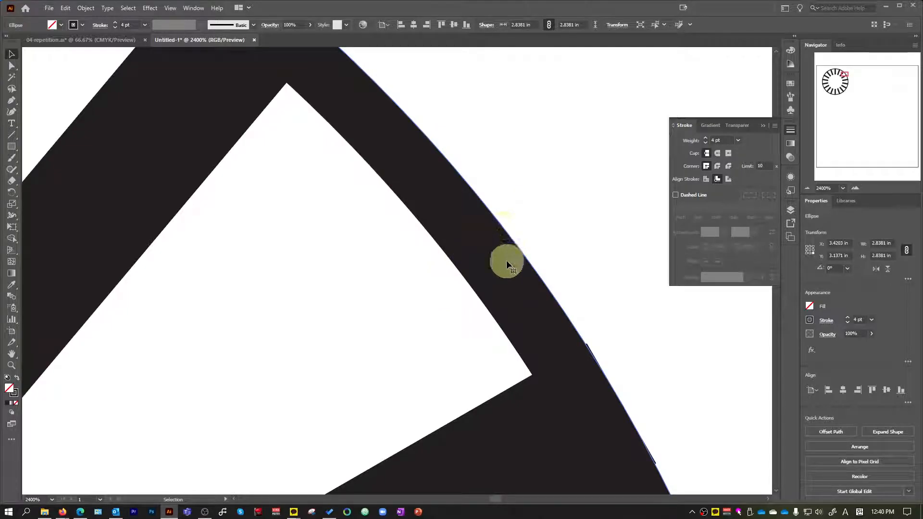
Examine how the top bar's outer corners meet the outer edge of the circle.
scroll(508, 259, down, 4)
scroll(169, 76, up, 4)
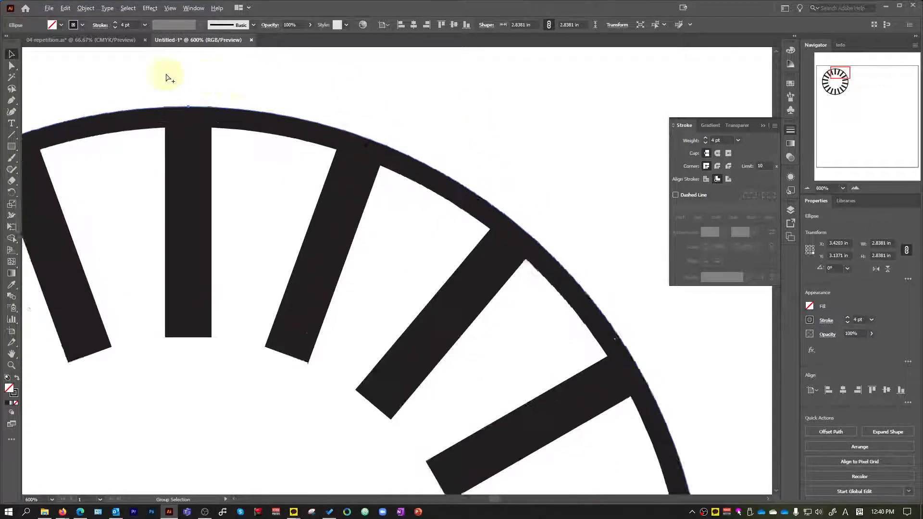
scroll(201, 150, up, 1)
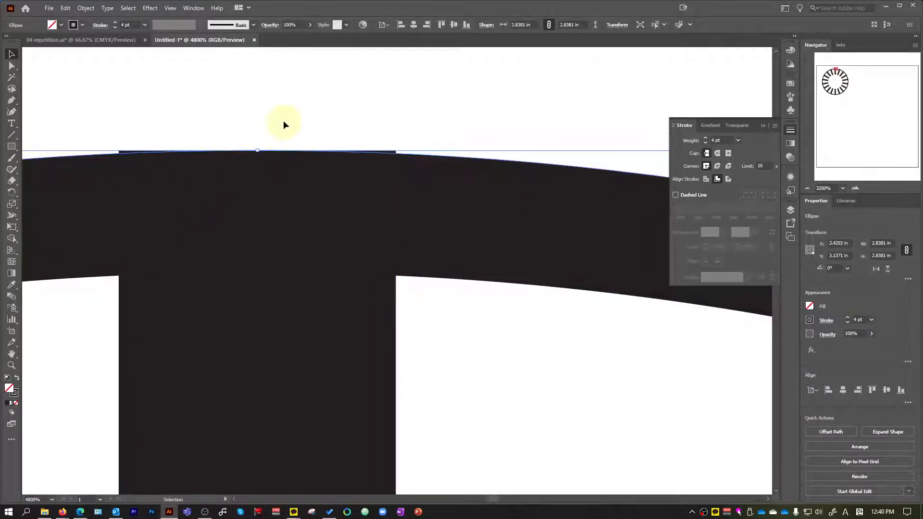
scroll(285, 125, up, 1)
scroll(285, 143, up, 1)
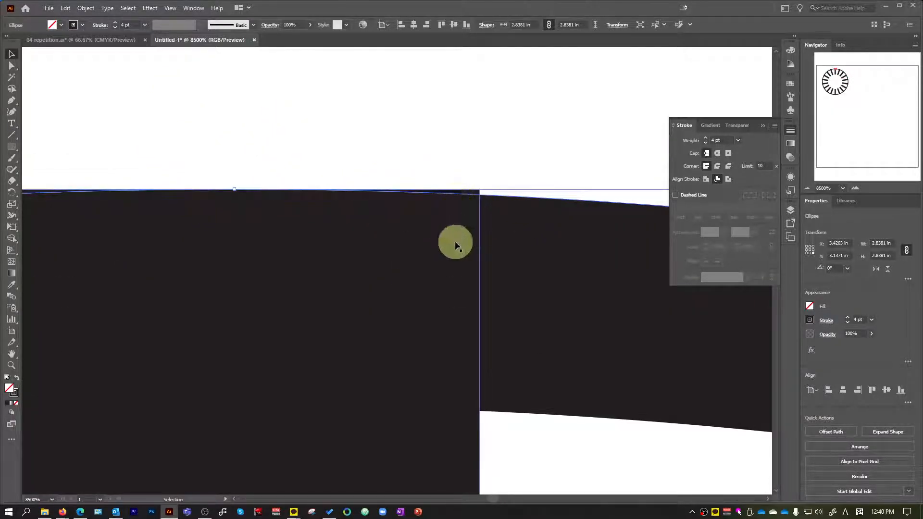
click(470, 220)
scroll(433, 243, down, 1)
scroll(392, 259, up, 1)
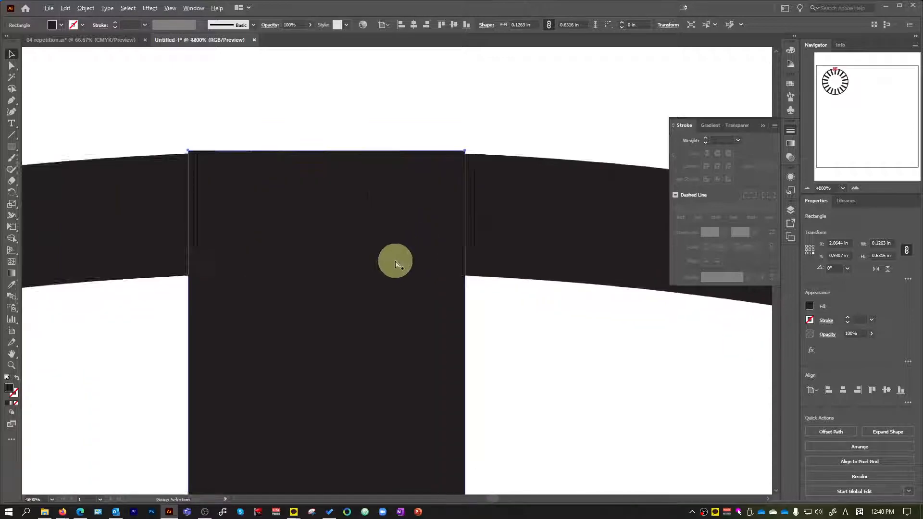
scroll(416, 254, down, 10)
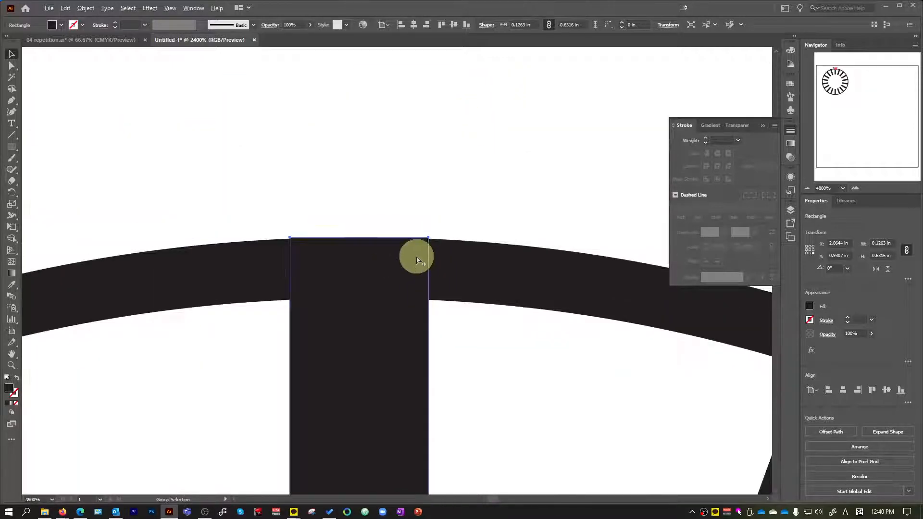
click(419, 284)
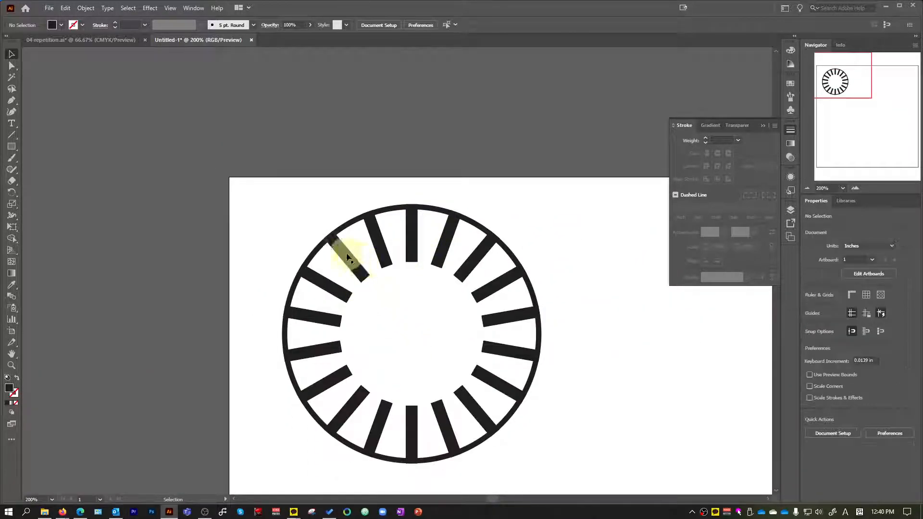
Delete all the radial bars except the vertical one at the top of the circle.
drag(387, 393, 386, 395)
key(Delete)
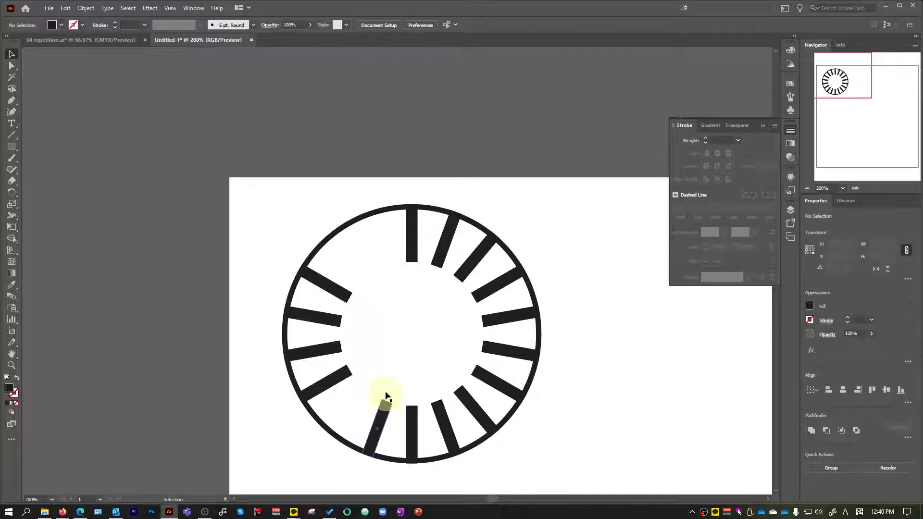
drag(339, 290, 448, 406)
key(Delete)
key(Delete)
drag(440, 308, 484, 386)
key(Delete)
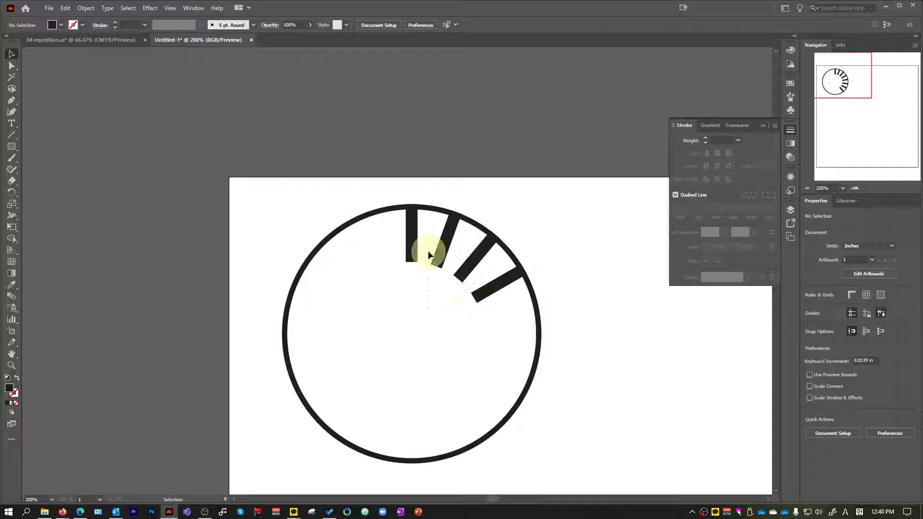
drag(429, 254, 435, 256)
key(Delete)
Move the remaining top bar down about 0.01 in so its outer corners sit within the circle's stroke.
scroll(434, 256, up, 6)
mouse_move(382, 206)
mouse_down()
mouse_move(366, 223)
mouse_move(385, 228)
mouse_move(381, 259)
mouse_move(391, 211)
mouse_move(382, 201)
mouse_move(379, 212)
mouse_up()
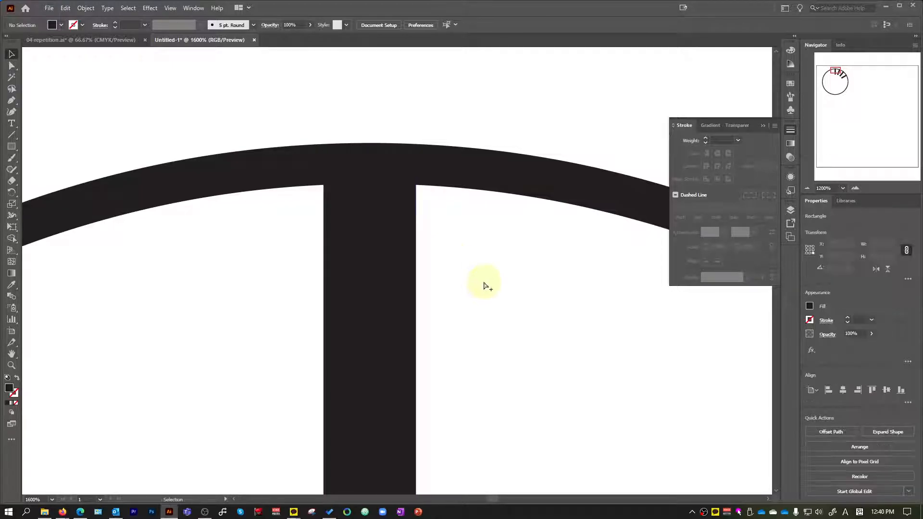
scroll(485, 285, down, 7)
Create a copy of the repositioned top bar rotated 20° around the circle's centre.
key(r)
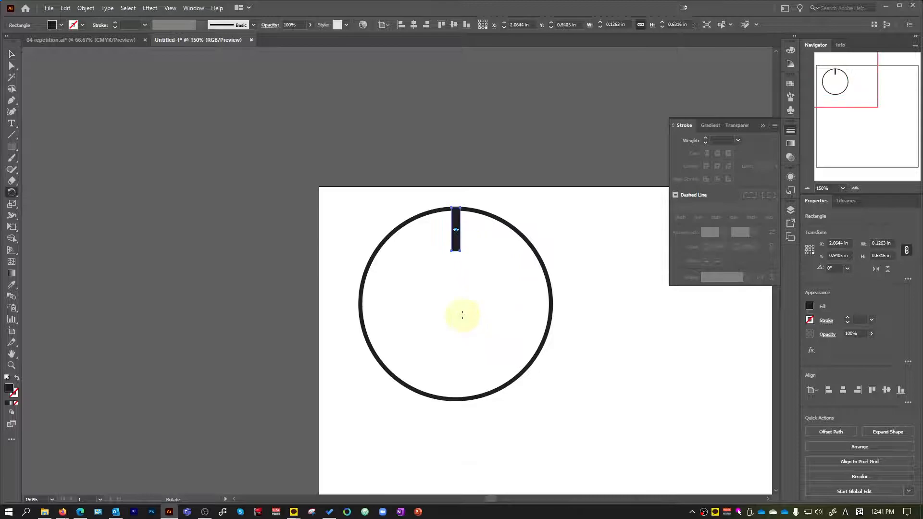
scroll(463, 315, up, 2)
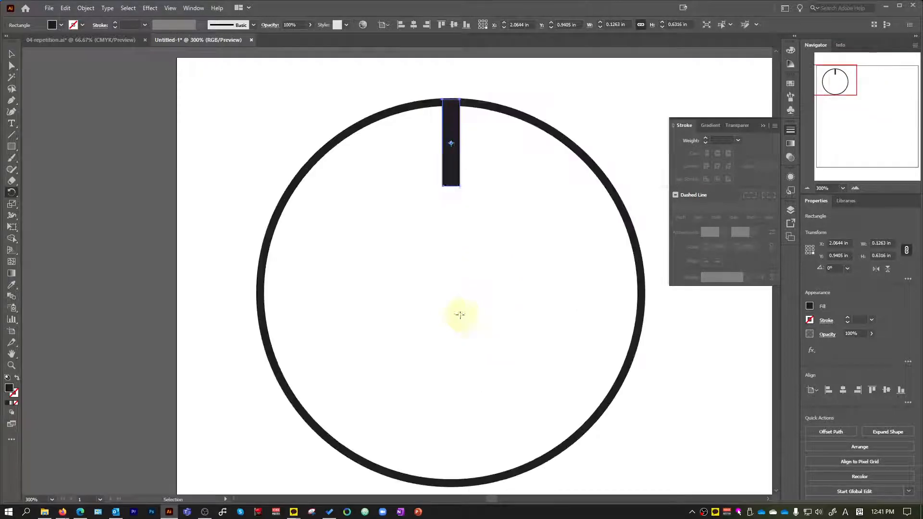
alt+click(451, 291)
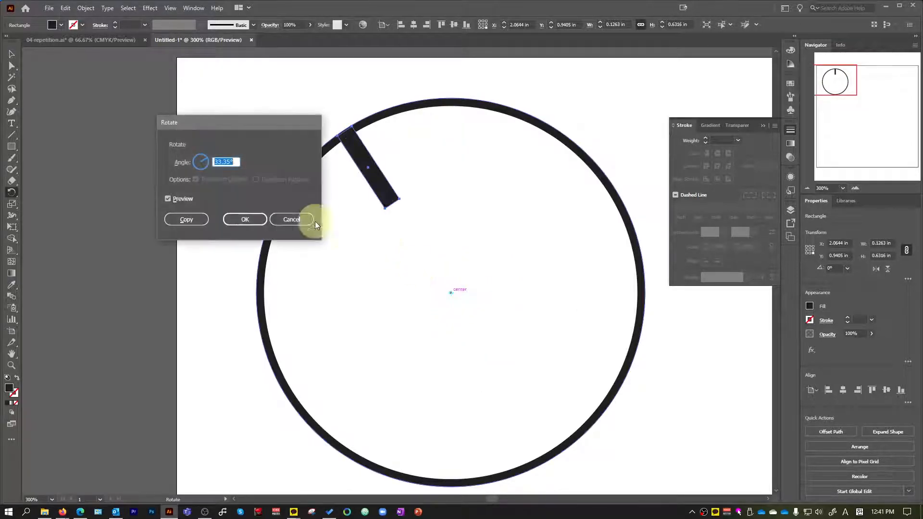
text(20)
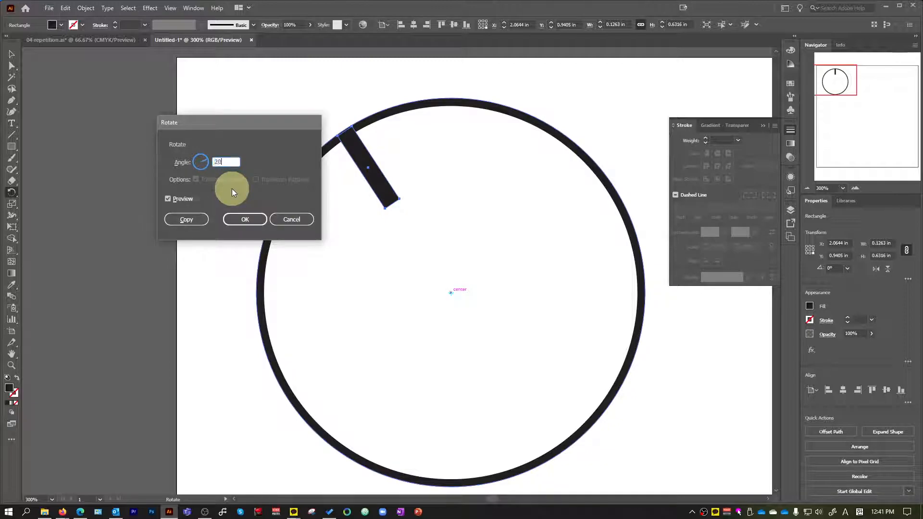
click(187, 217)
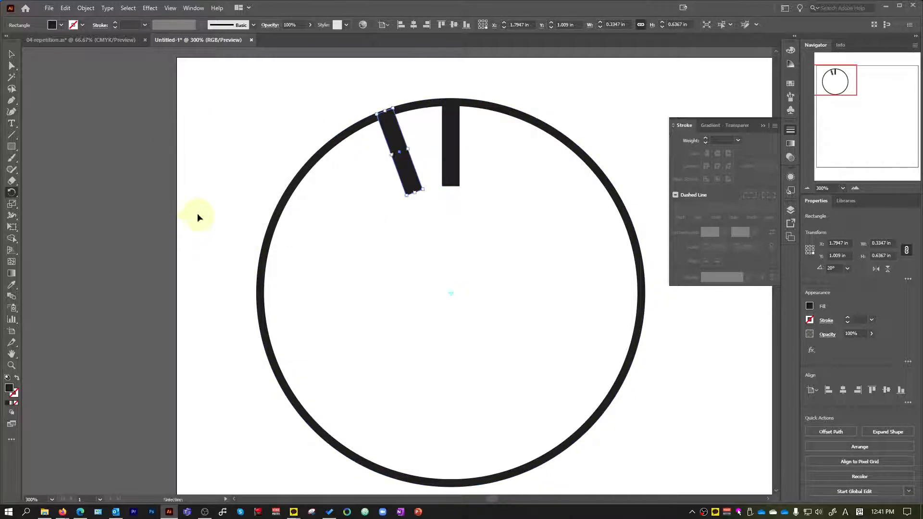
Repeat the 20° rotated copy until evenly spaced bars fill the whole circle, and deselect.
key(ctrl+d)
key(ctrl+d)
key(ctrl+d)
key(ctrl+d)
key(ctrl+d)
key(ctrl+d)
key(ctrl+d)
key(ctrl+d)
key(ctrl+d)
key(ctrl+d)
key(ctrl+d)
key(ctrl+d)
key(ctrl+d)
key(ctrl+d)
key(ctrl+d)
key(ctrl+d)
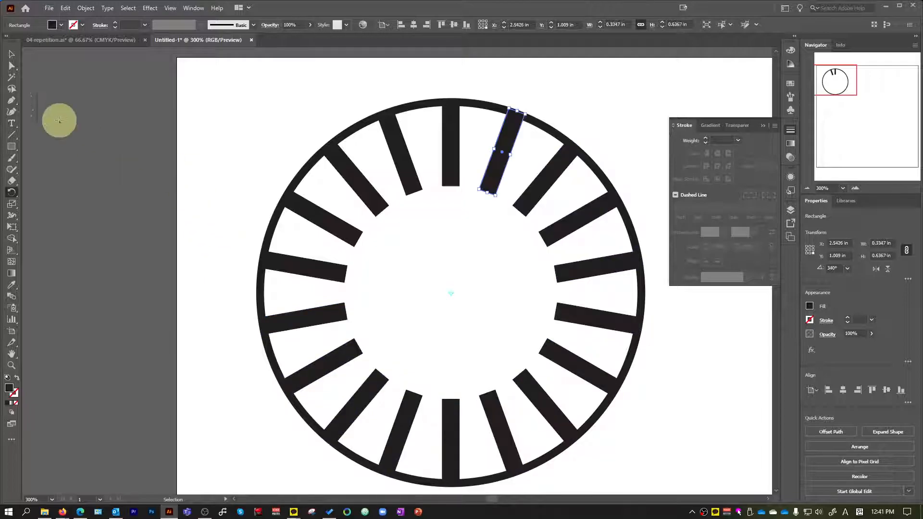
click(12, 54)
click(302, 83)
Convert the outer circle's stroke into a filled ring shape with Outline Stroke.
scroll(500, 114, up, 3)
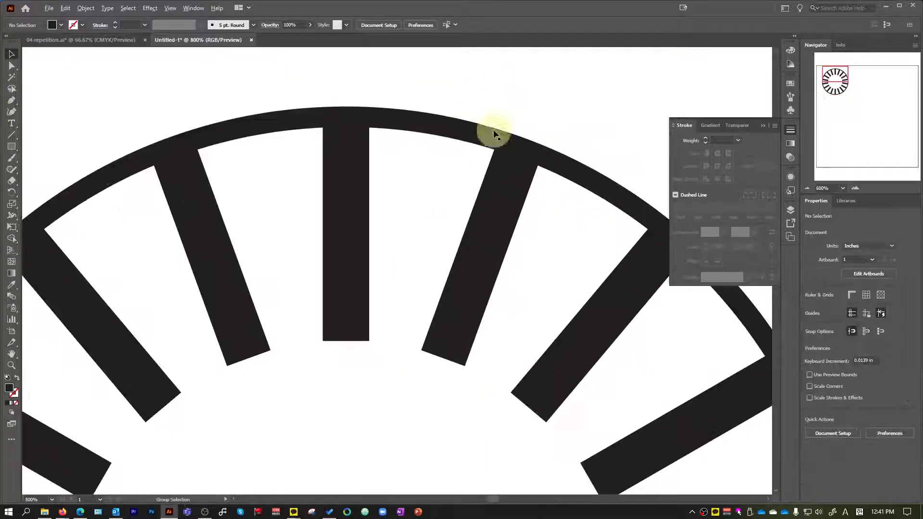
click(472, 129)
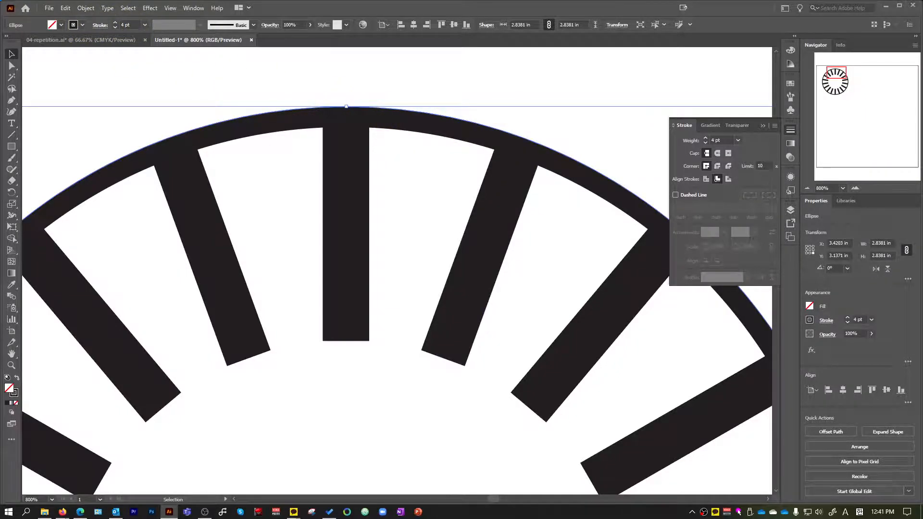
key(alt+Tab)
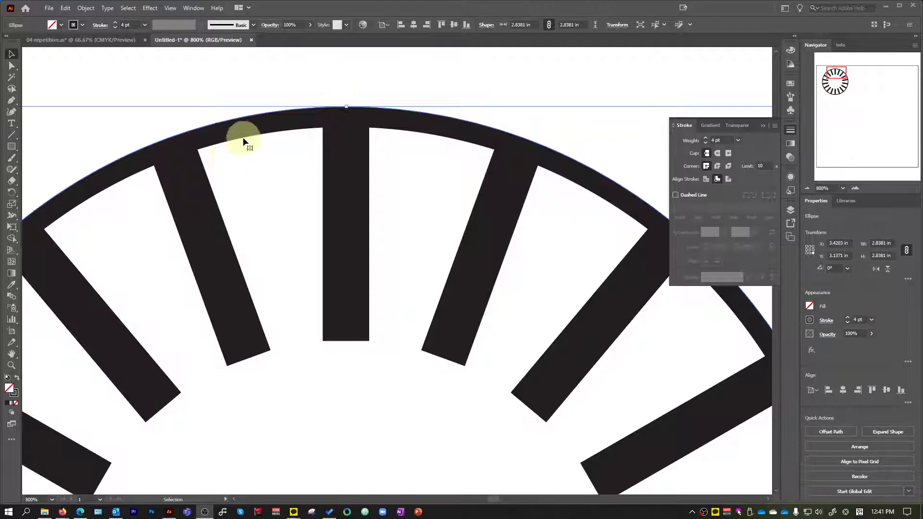
click(86, 8)
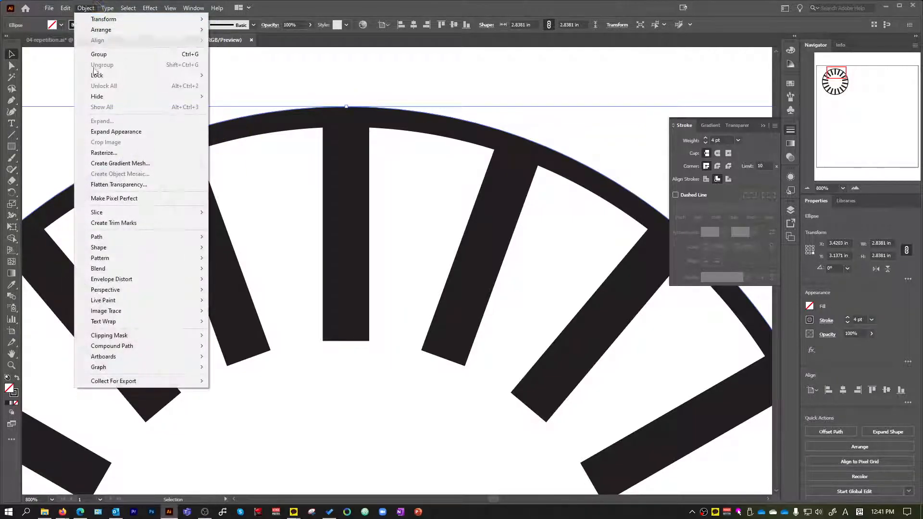
mouse_move(128, 238)
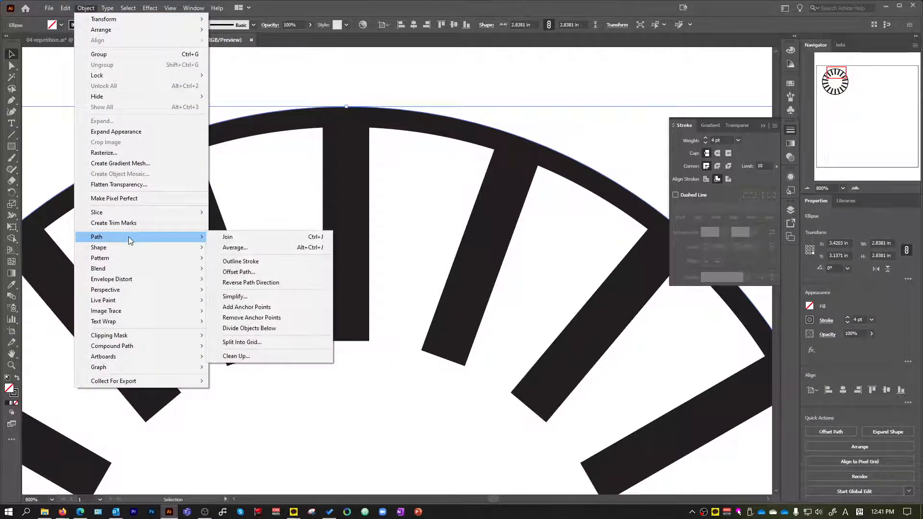
click(258, 261)
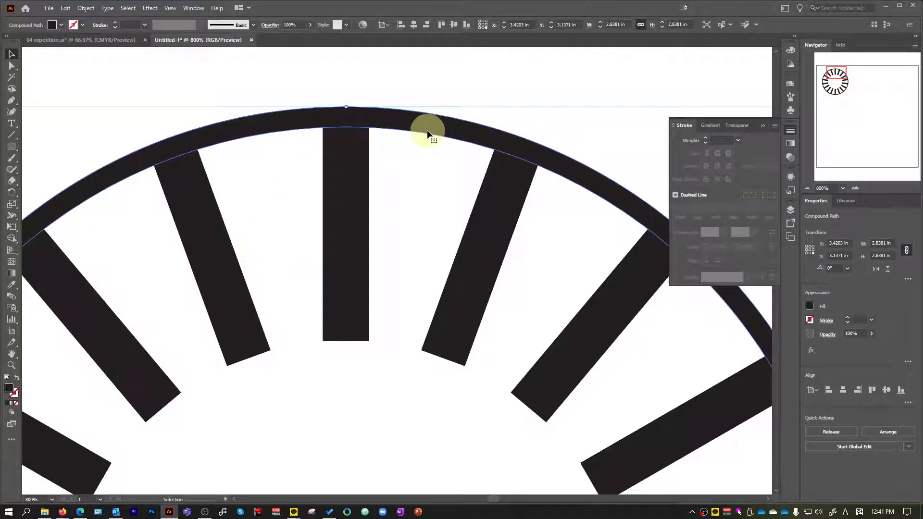
Fill the outlined ring with red to distinguish it from the black bars, and deselect.
click(60, 25)
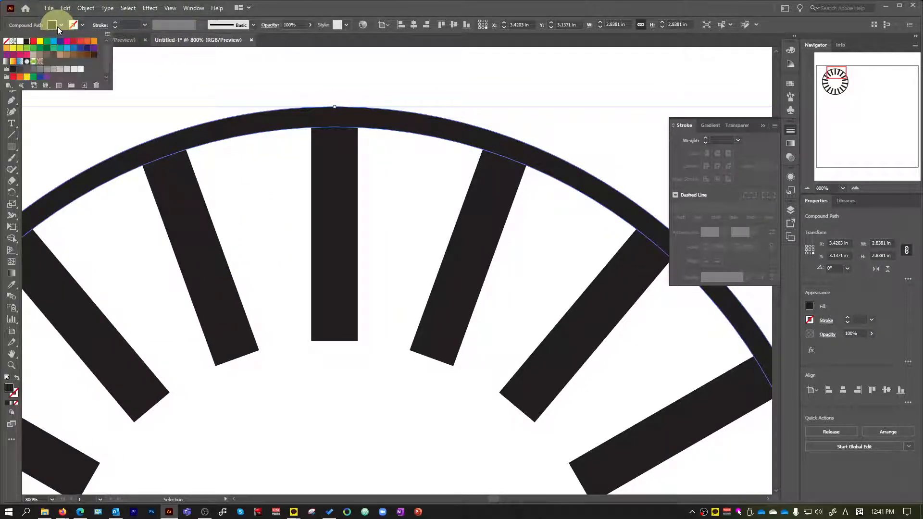
click(33, 41)
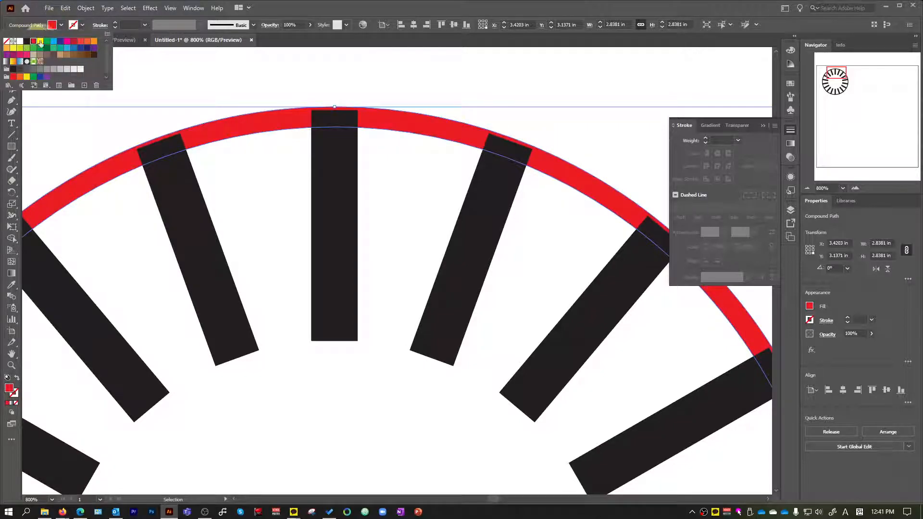
click(444, 176)
scroll(443, 175, down, 5)
click(426, 207)
Select the ring and all the bars and merge them into one shape with Pathfinder Unite.
scroll(426, 208, up, 1)
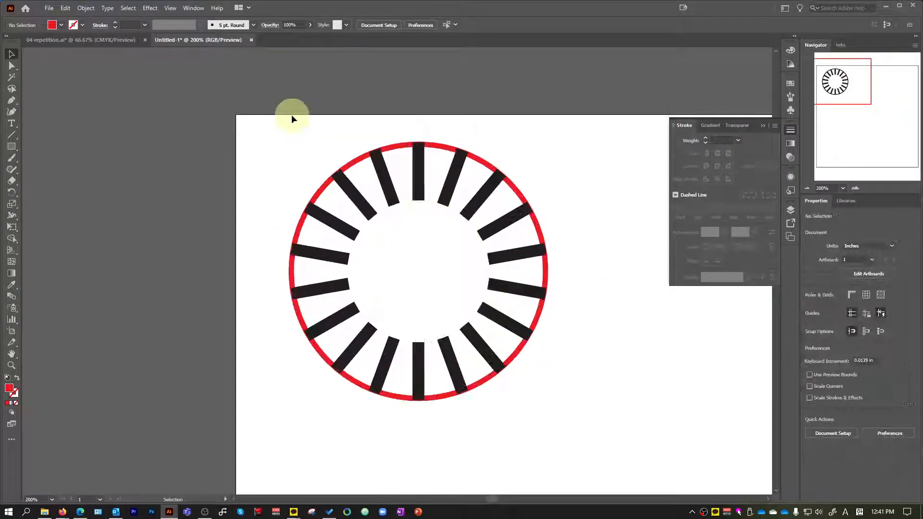
drag(529, 384, 567, 439)
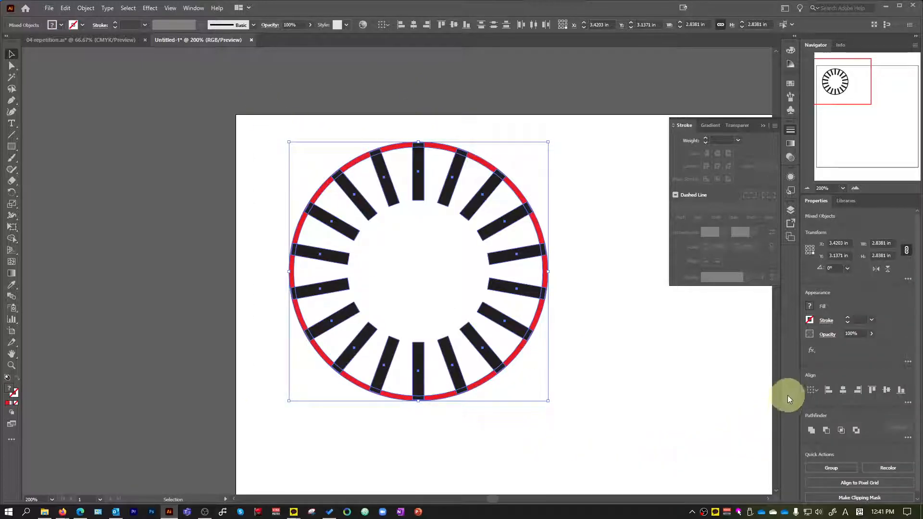
click(193, 9)
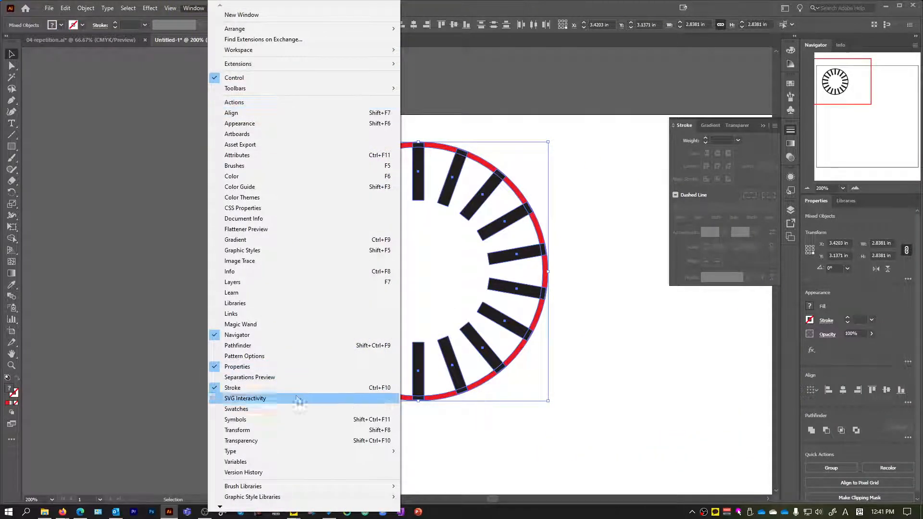
click(298, 345)
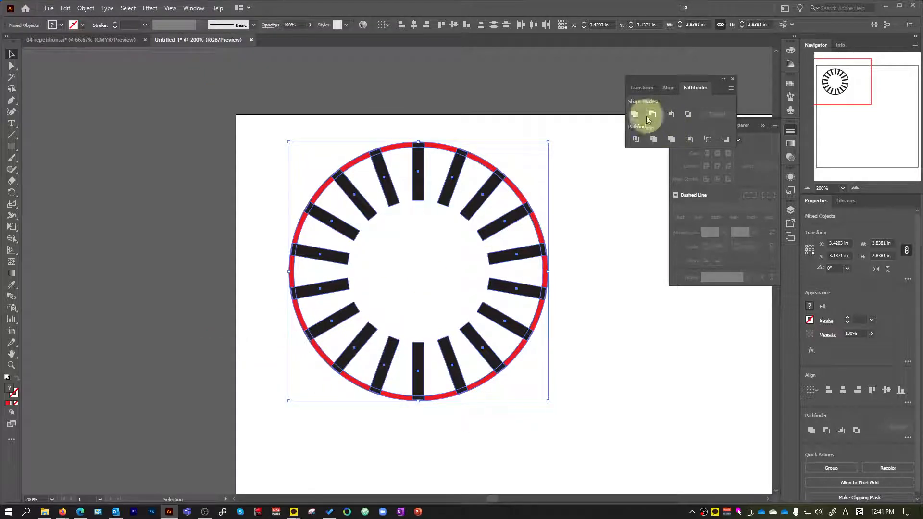
click(633, 115)
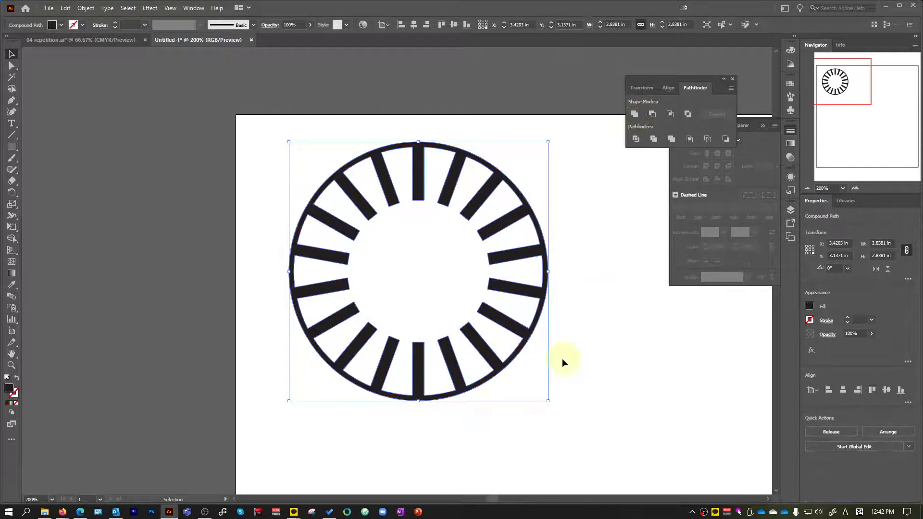
Fill the merged radial-bar shape with cyan blue, move it to the artboard's upper-left corner, and deselect.
drag(509, 296, 437, 309)
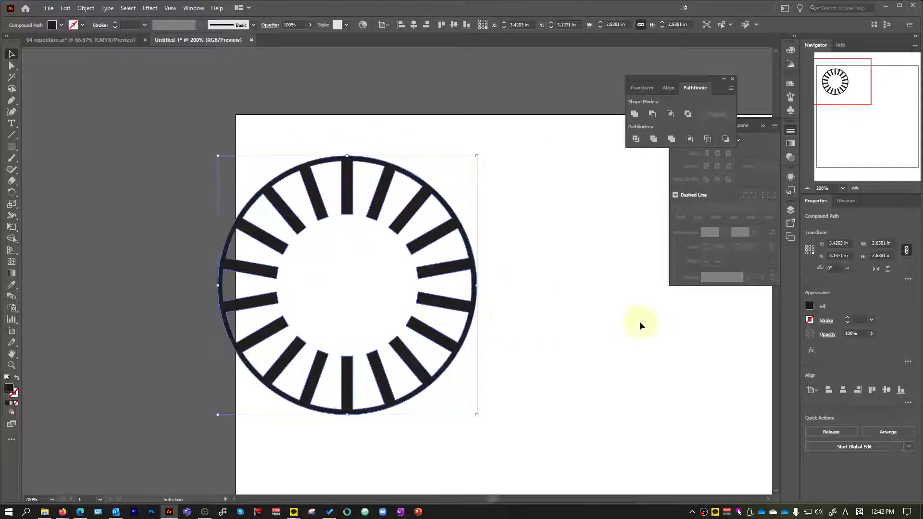
click(61, 25)
click(53, 42)
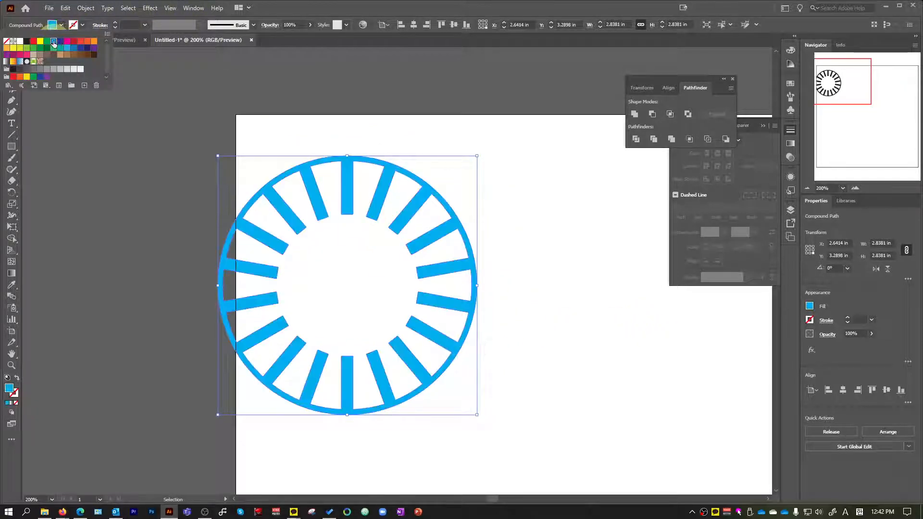
drag(428, 196, 462, 162)
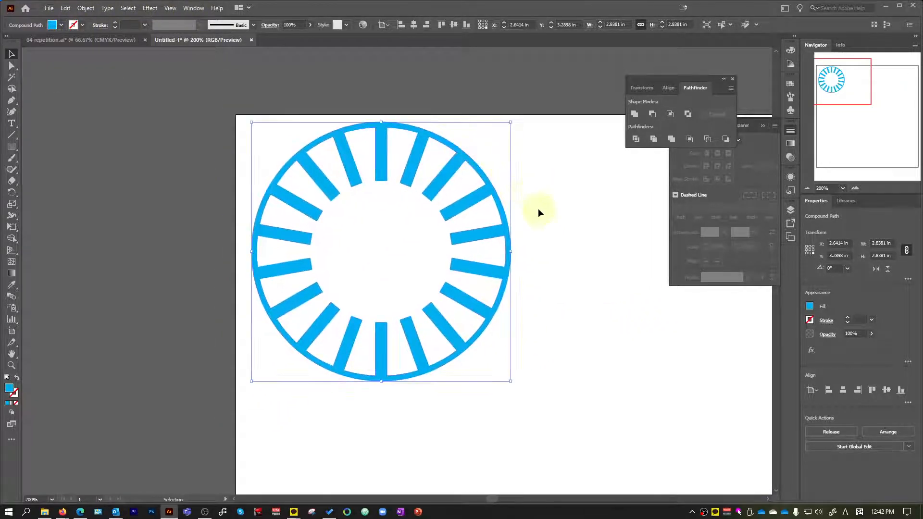
click(537, 206)
Examine the circular designs in 04-repetition.ai and compare them with the recreated radial-bar shape.
scroll(449, 253, up, 3)
scroll(452, 254, down, 5)
scroll(454, 254, up, 3)
scroll(454, 254, down, 3)
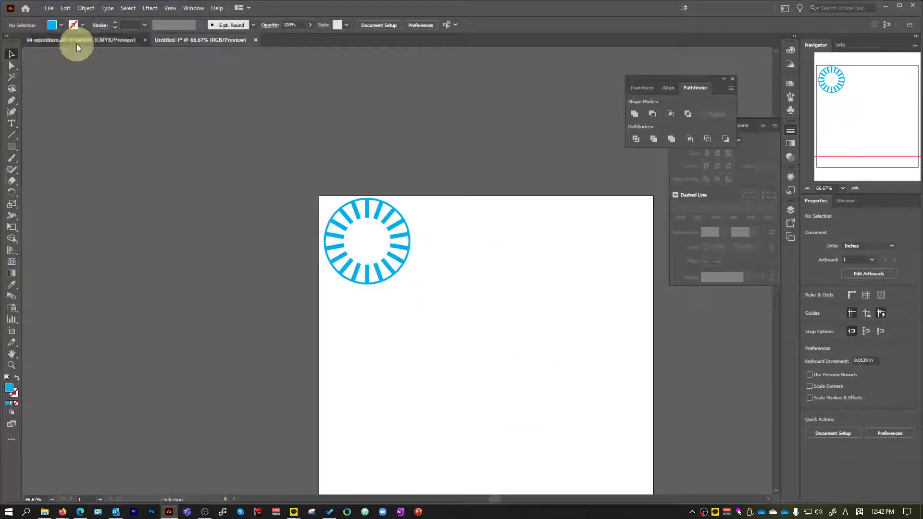
click(77, 42)
scroll(400, 185, up, 1)
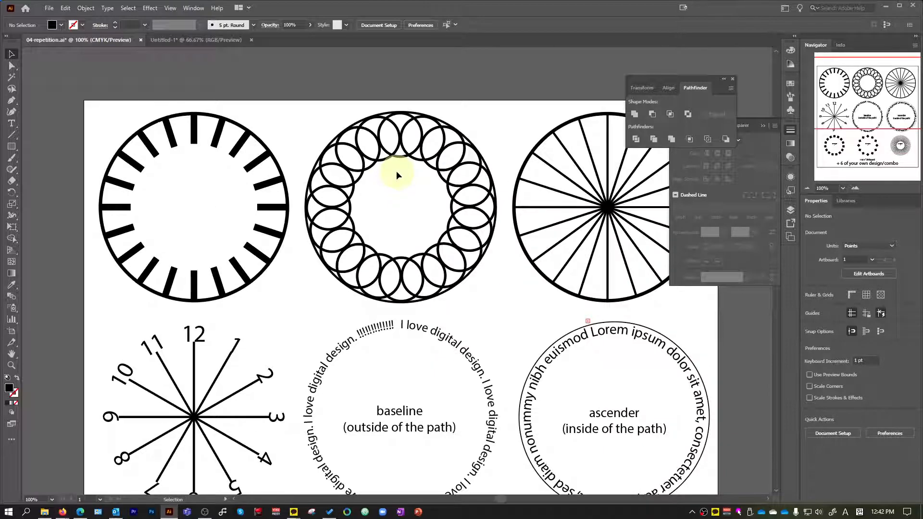
click(180, 40)
scroll(540, 215, up, 1)
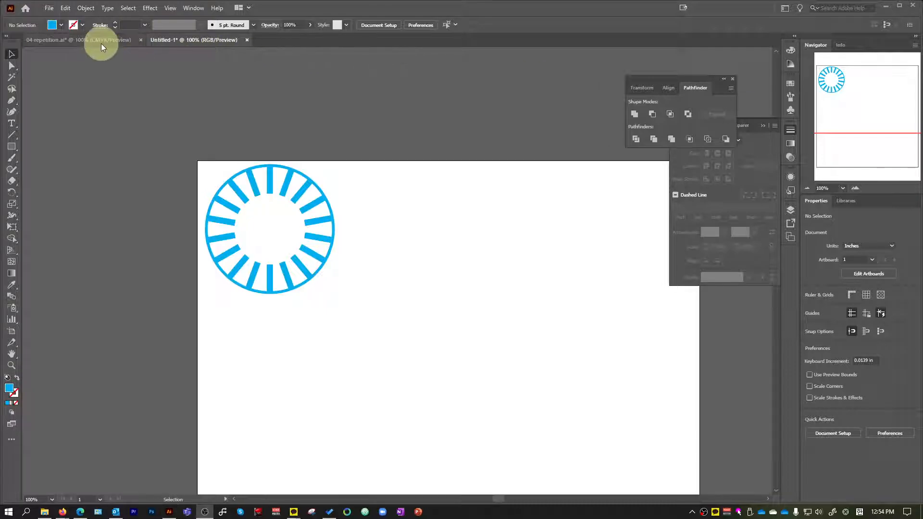
click(101, 40)
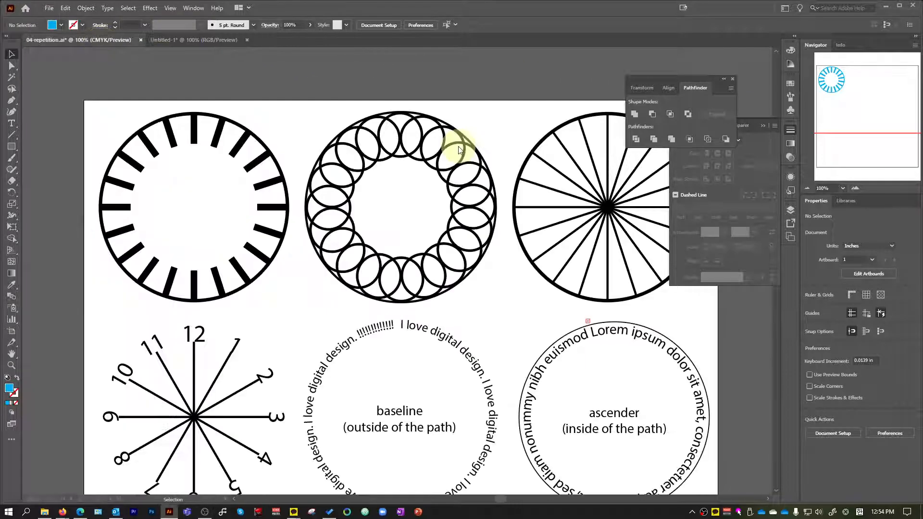
scroll(459, 150, down, 1)
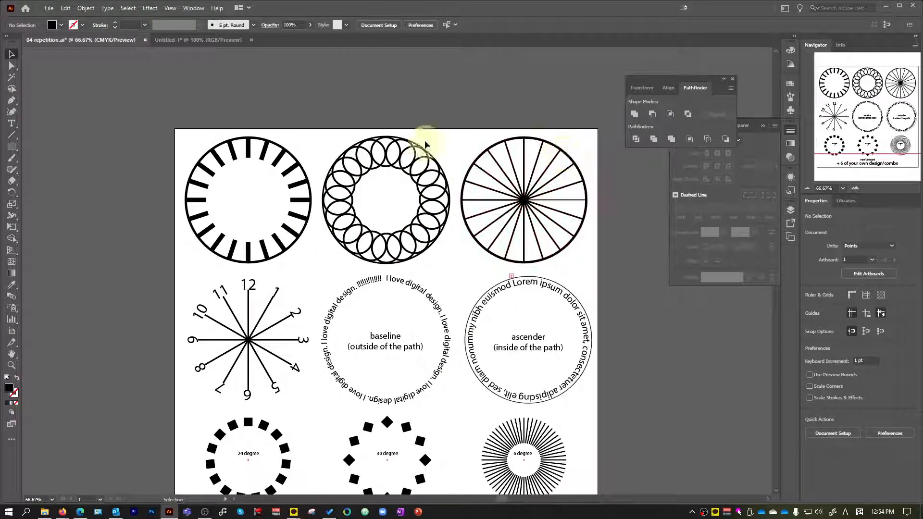
Return to the Untitled-1 document, resize the radial-bar shape proportionally to 3 in wide, and deselect it.
click(177, 42)
scroll(364, 166, up, 2)
scroll(362, 196, down, 1)
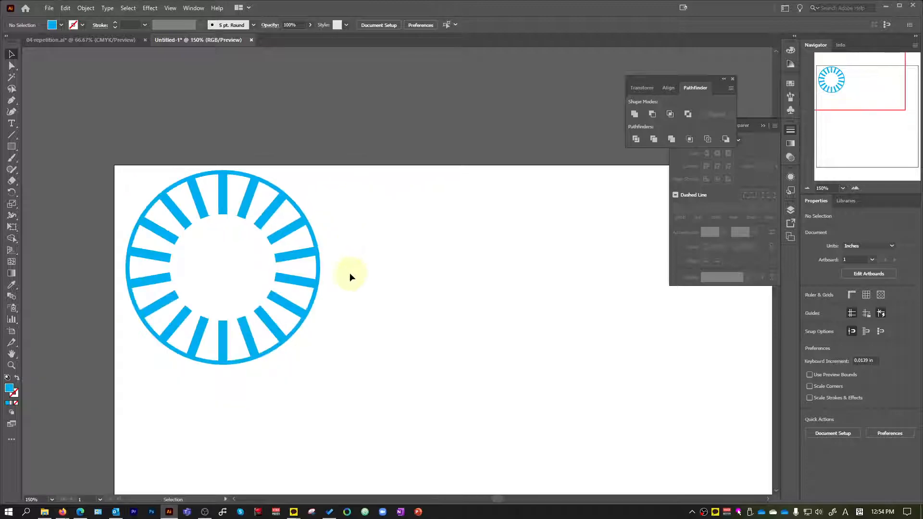
click(302, 223)
click(620, 24)
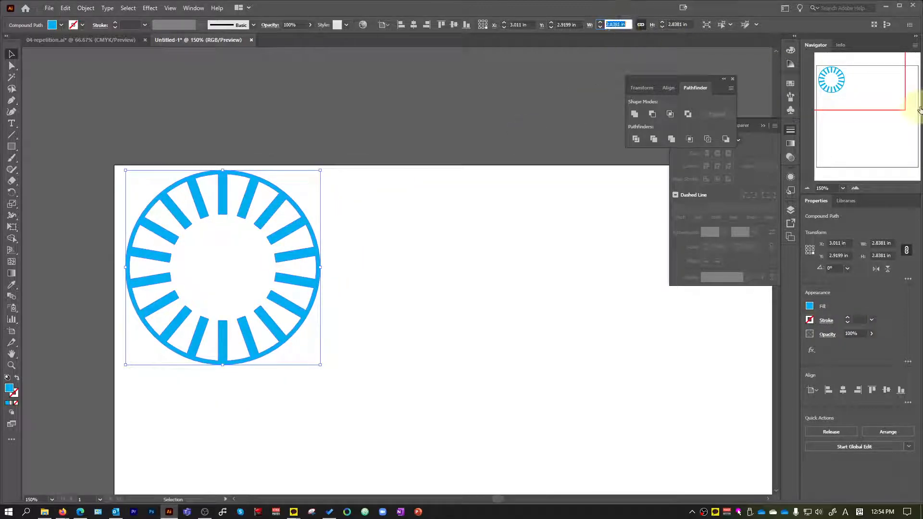
text(3)
key(Return)
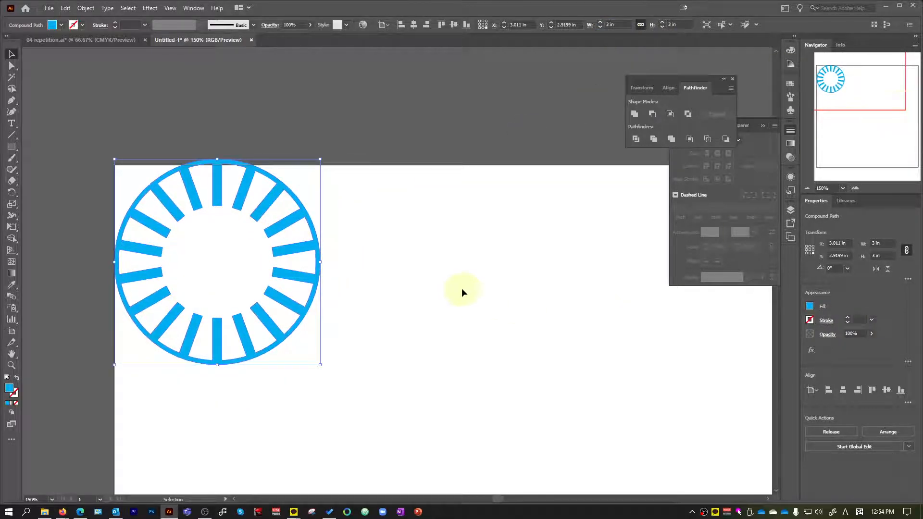
scroll(457, 286, down, 1)
click(478, 268)
key(ctrl+minus)
Create a 3 x 3 in circle with the Ellipse tool and place it beside the radial-bar shape.
drag(11, 146, 39, 170)
scroll(521, 290, up, 2)
click(363, 245)
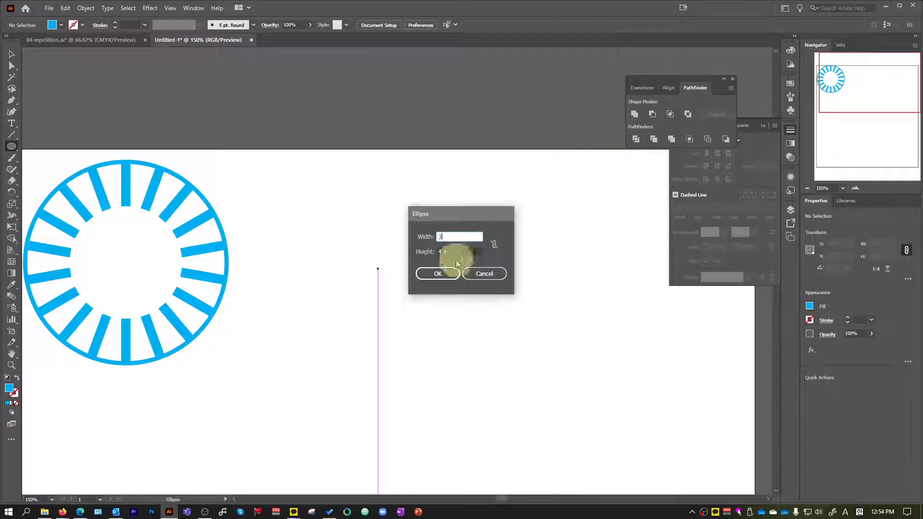
click(454, 276)
key(ctrl+minus)
key(v)
drag(527, 302, 474, 247)
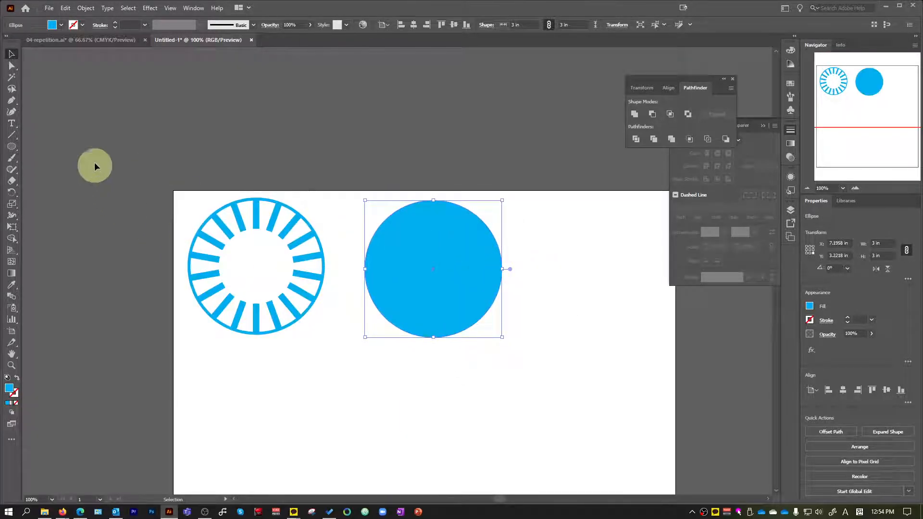
Swap the new circle's fill and stroke so only the outline is cyan, and set the stroke weight to 3 pt.
click(17, 378)
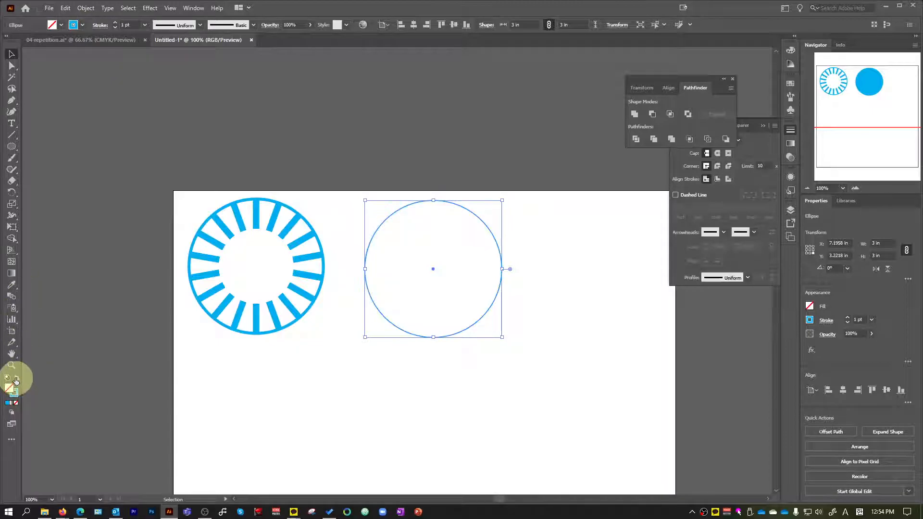
click(147, 30)
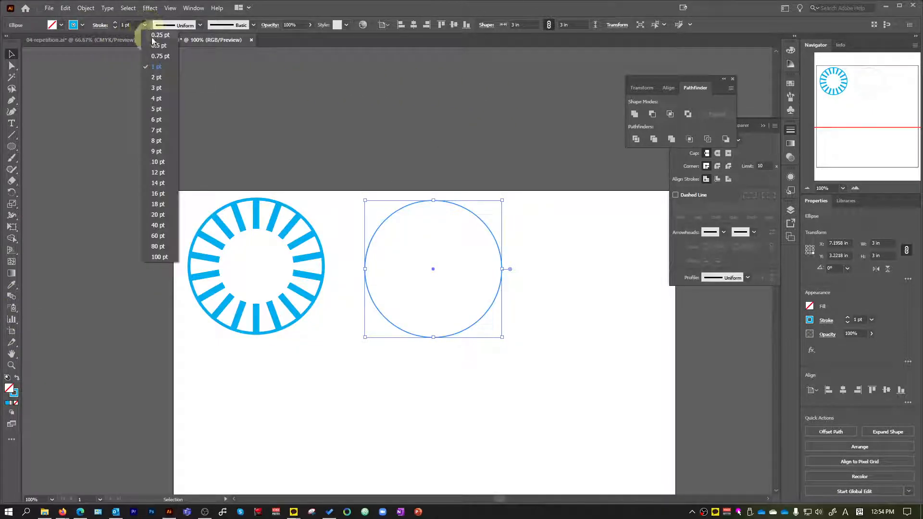
click(154, 83)
scroll(421, 255, up, 1)
key(v)
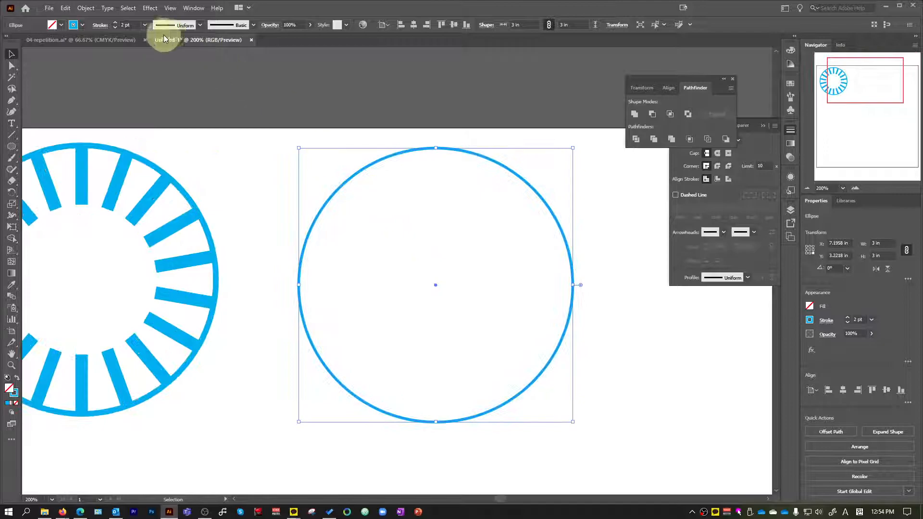
click(145, 25)
click(157, 87)
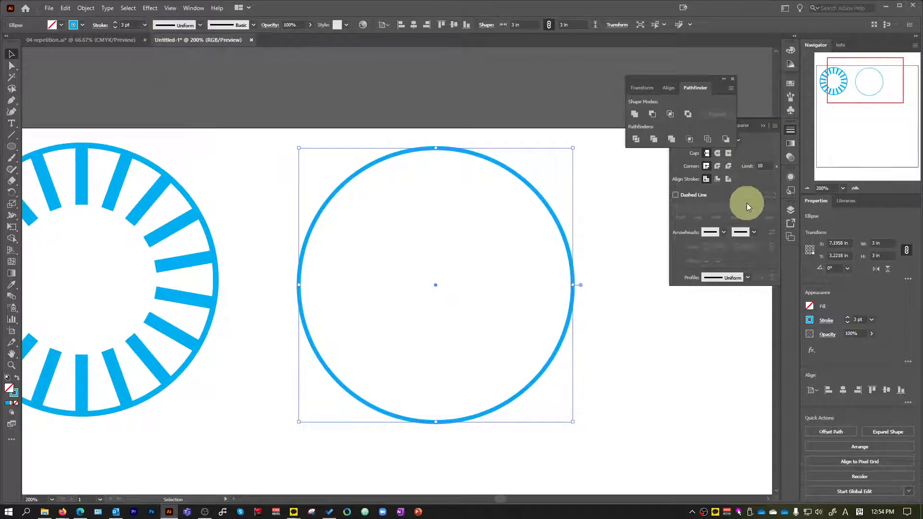
Align the circle's stroke to the inside and compare the circle with the overlapping-circles design in 04-repetition.ai.
click(718, 180)
click(604, 311)
click(570, 286)
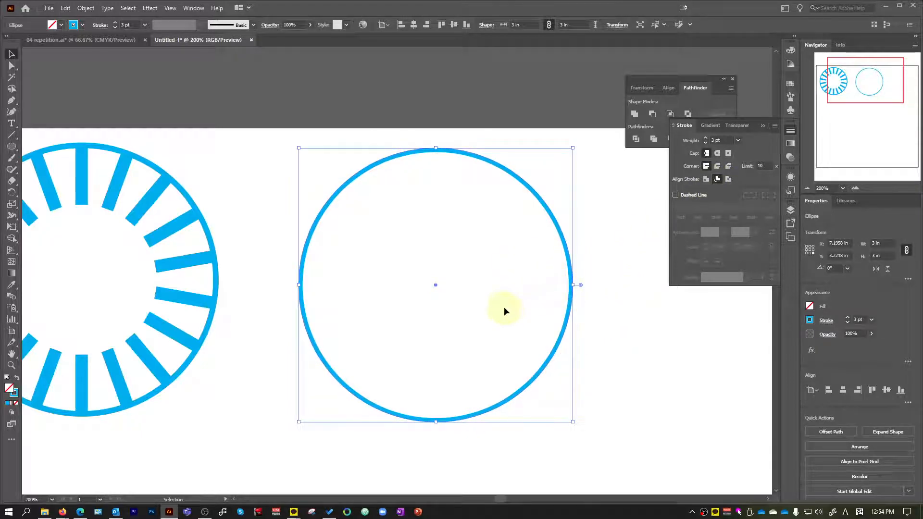
click(34, 39)
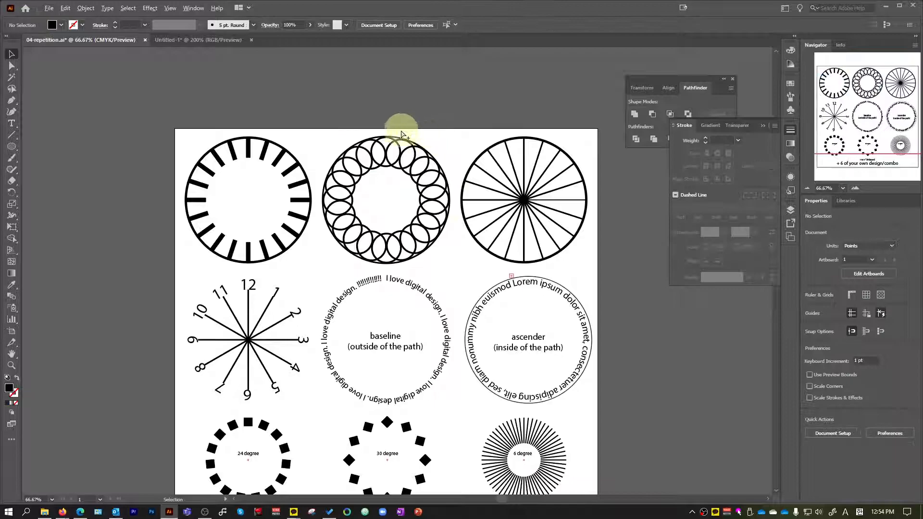
scroll(404, 132, up, 2)
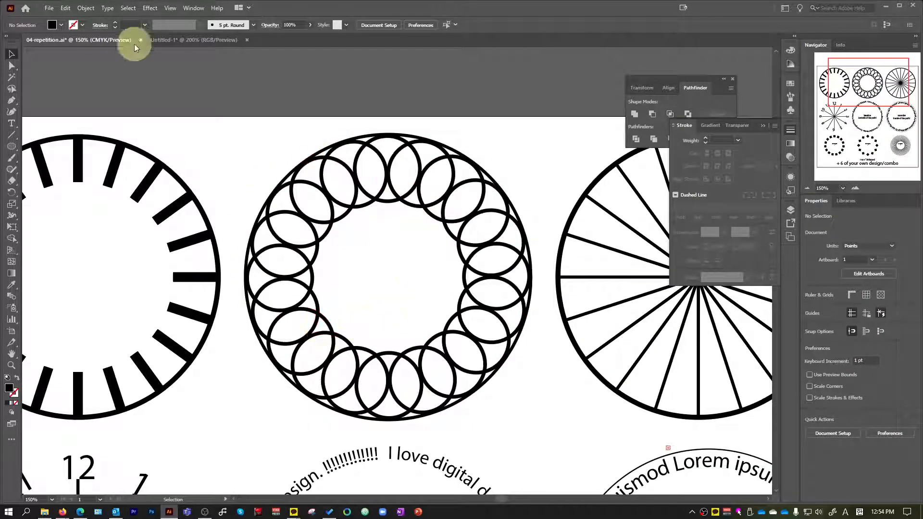
click(165, 40)
scroll(480, 224, up, 1)
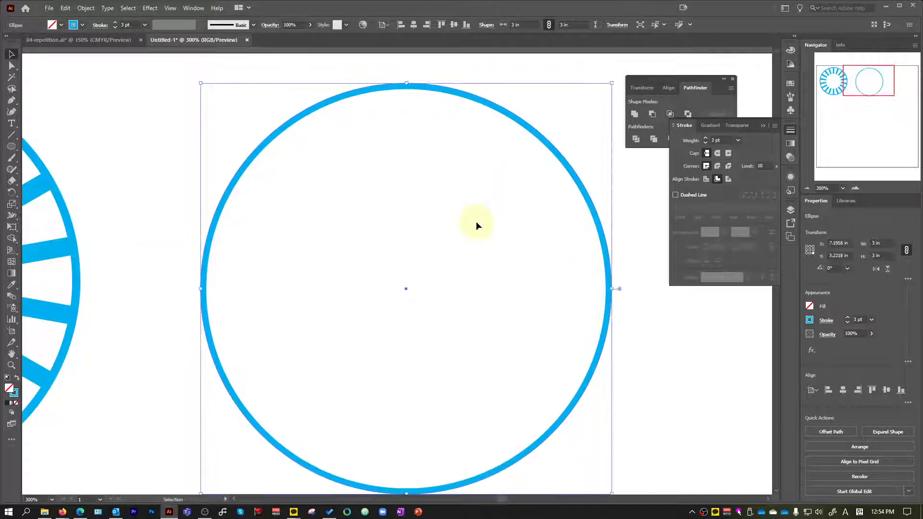
key(c)
click(420, 201)
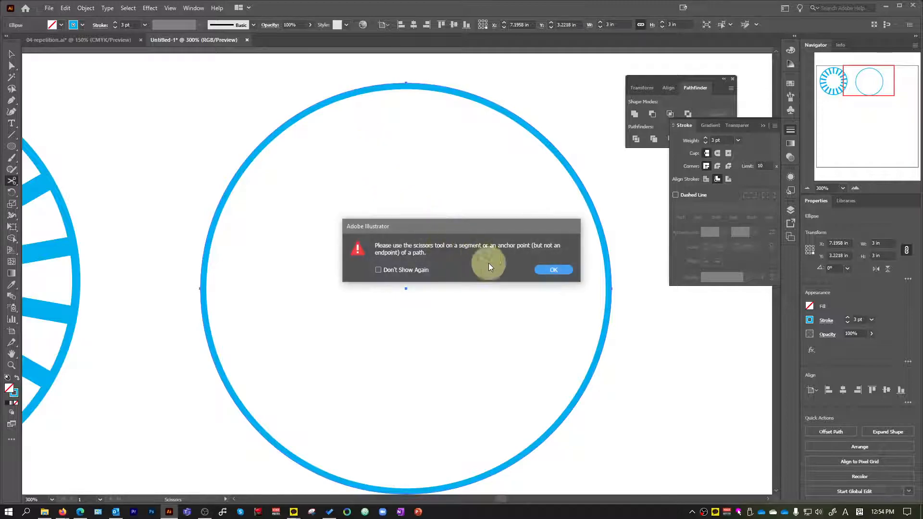
click(553, 269)
Draw a small circle about 1 in across and place it centred against the large circle's inner top edge.
scroll(529, 270, down, 3)
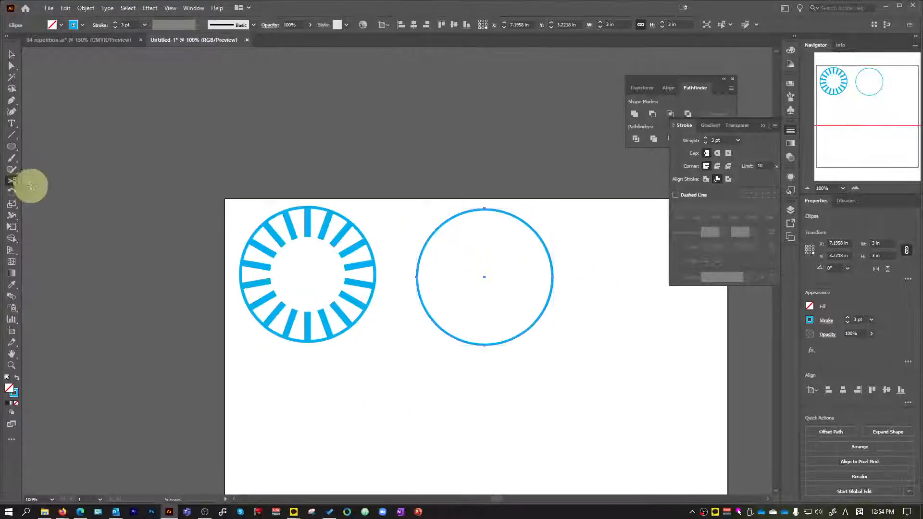
click(14, 151)
scroll(539, 281, up, 1)
mouse_move(584, 220)
mouse_down()
mouse_move(651, 306)
mouse_move(650, 284)
mouse_up()
key(v)
drag(643, 233, 479, 177)
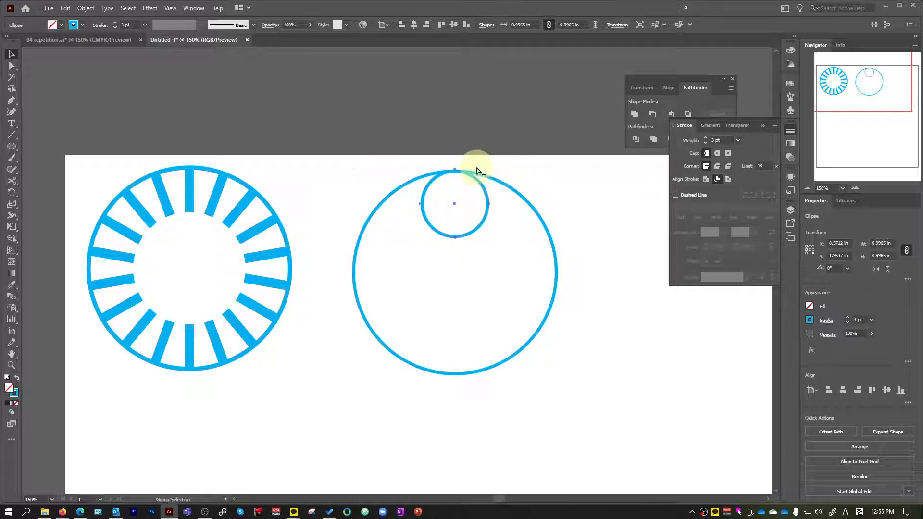
scroll(474, 169, up, 5)
scroll(405, 181, up, 3)
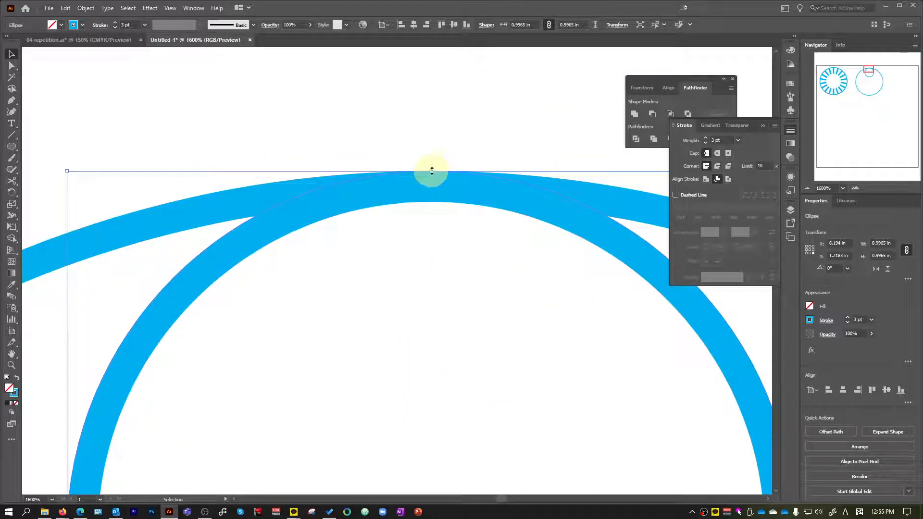
scroll(441, 268, down, 8)
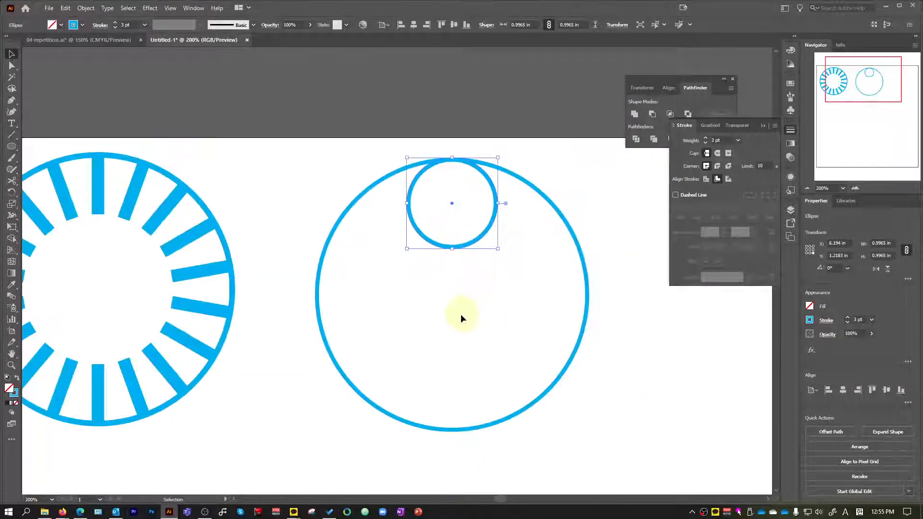
Make a copy of the small circle rotated 30° around the large circle's center.
key(r)
alt+click(453, 294)
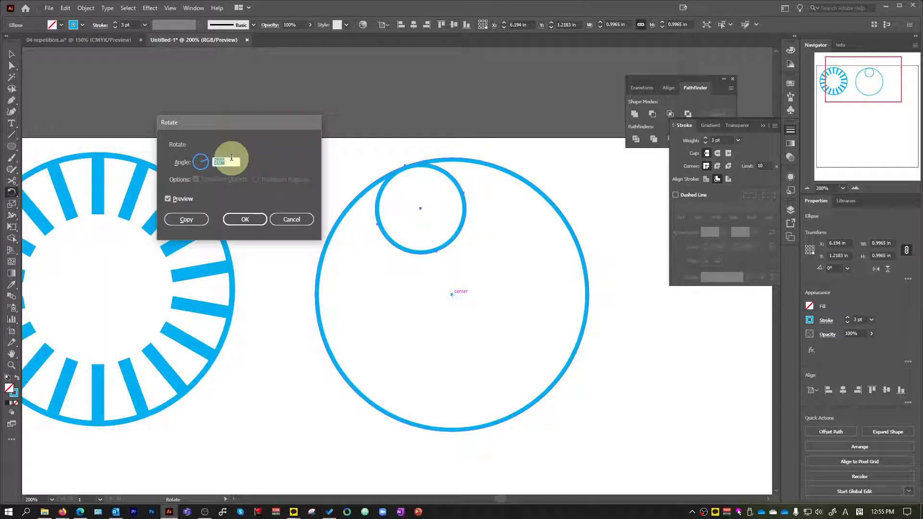
click(197, 221)
Repeat the 30° rotated copy until overlapping small circles fill the whole large circle, and deselect.
key(ctrl+d)
key(ctrl+d)
key(ctrl+d)
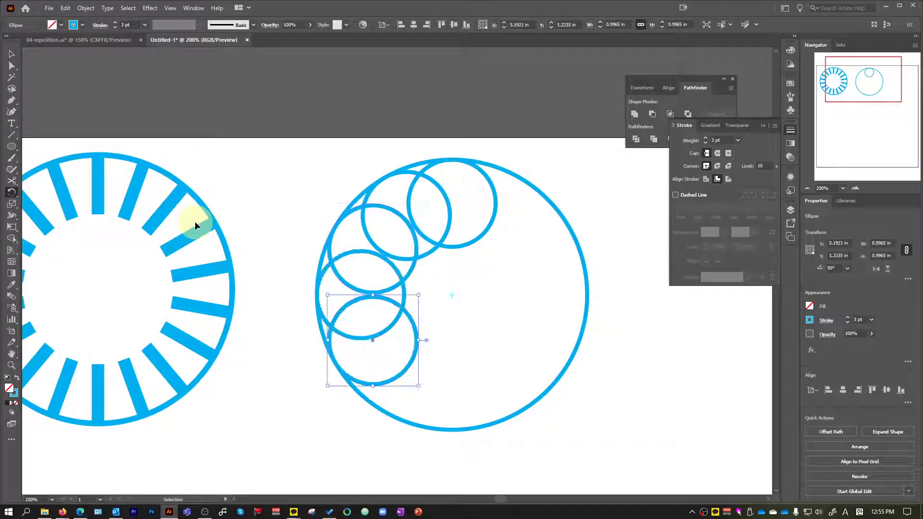
key(ctrl+d)
key(ctrl+d)
key(ctrl+d)
key(ctrl+d)
key(ctrl+d)
key(ctrl+d)
key(ctrl+d)
click(11, 53)
key(ctrl+1)
click(358, 166)
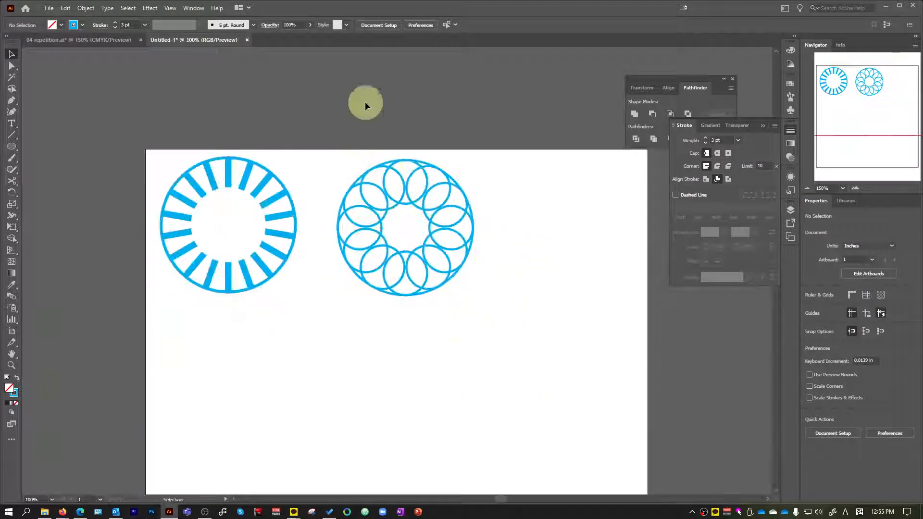
Compare the finished ring of overlapping circles with its reference design in 04-repetition.ai.
scroll(435, 205, up, 5)
click(82, 39)
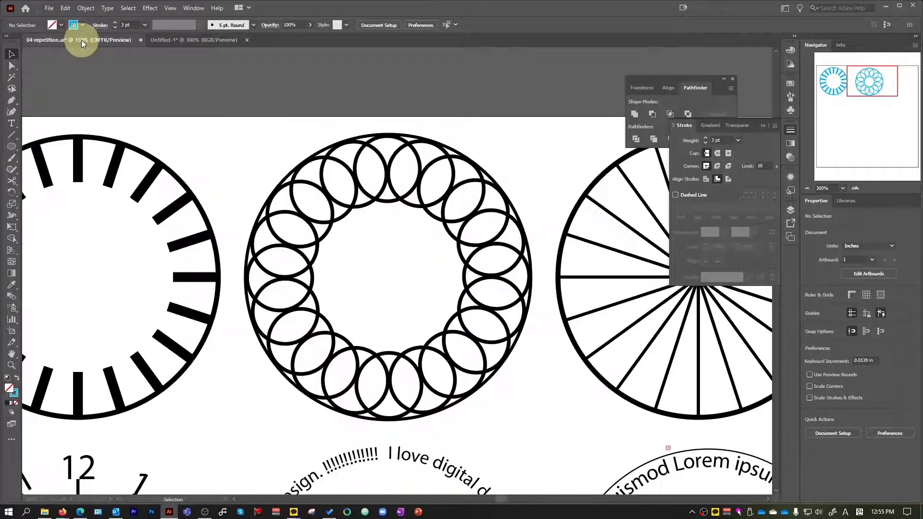
click(189, 41)
key(ctrl+0)
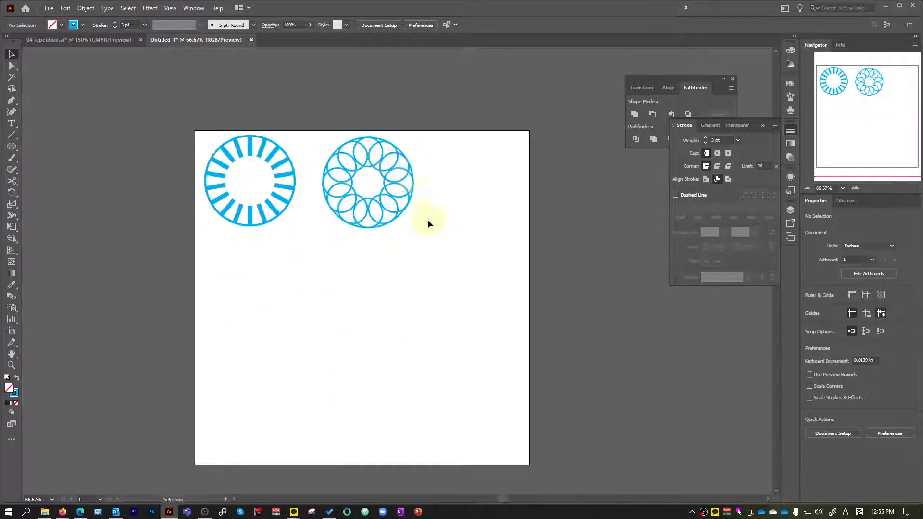
scroll(389, 247, up, 3)
scroll(398, 241, up, 4)
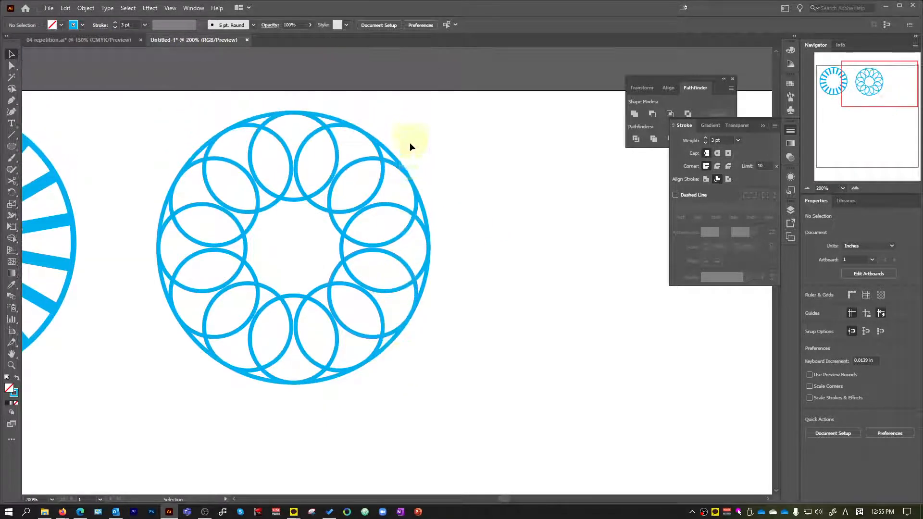
Convert the large outer circle's 3 pt stroke into a filled ring with Outline Stroke.
click(425, 219)
scroll(428, 212, up, 4)
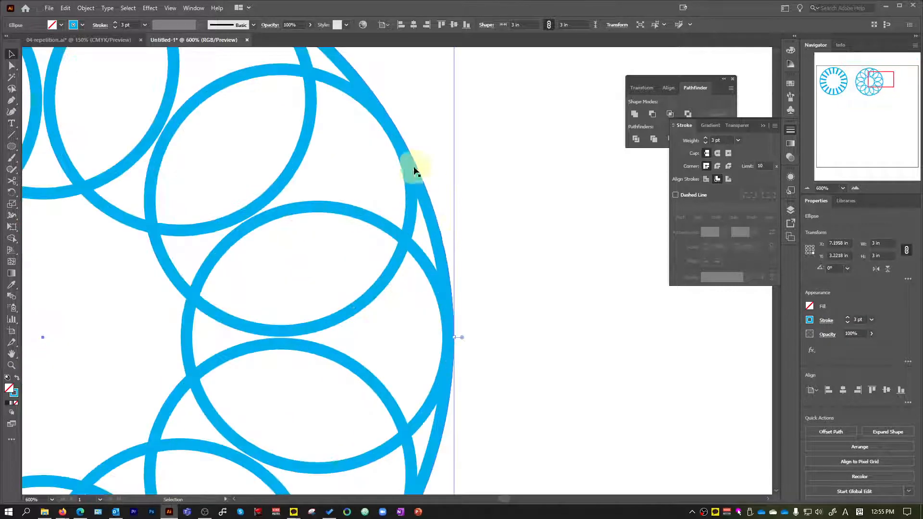
click(86, 8)
mouse_move(154, 238)
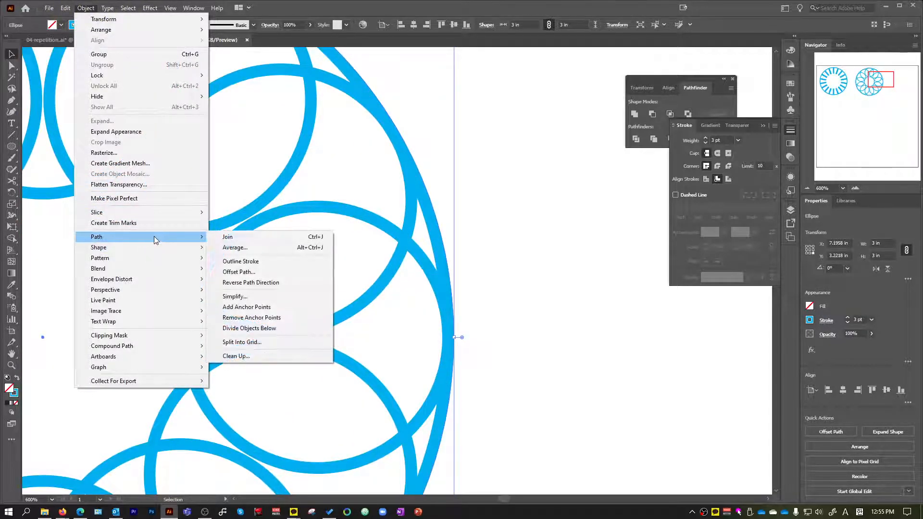
click(247, 260)
scroll(392, 313, down, 10)
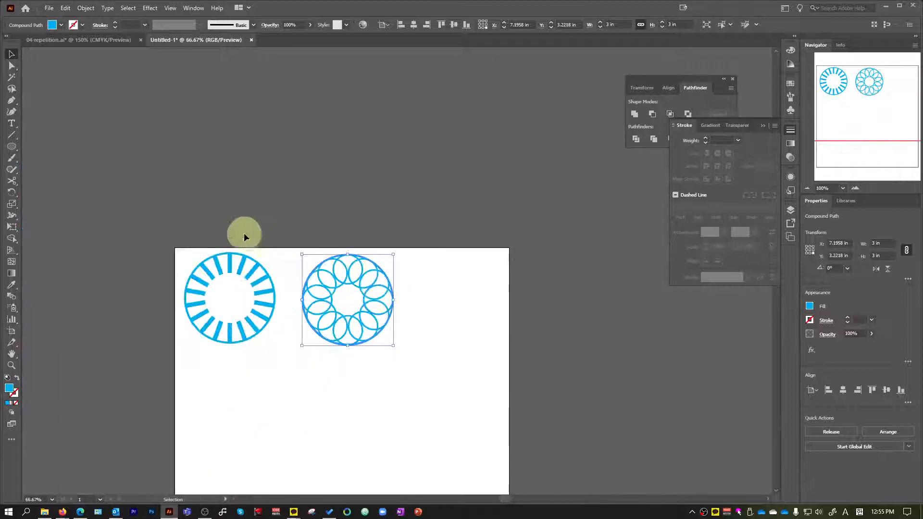
Try to unite the outlined outer ring and all the small stroked circles into one shape, and undo it.
click(302, 247)
drag(302, 247, 423, 406)
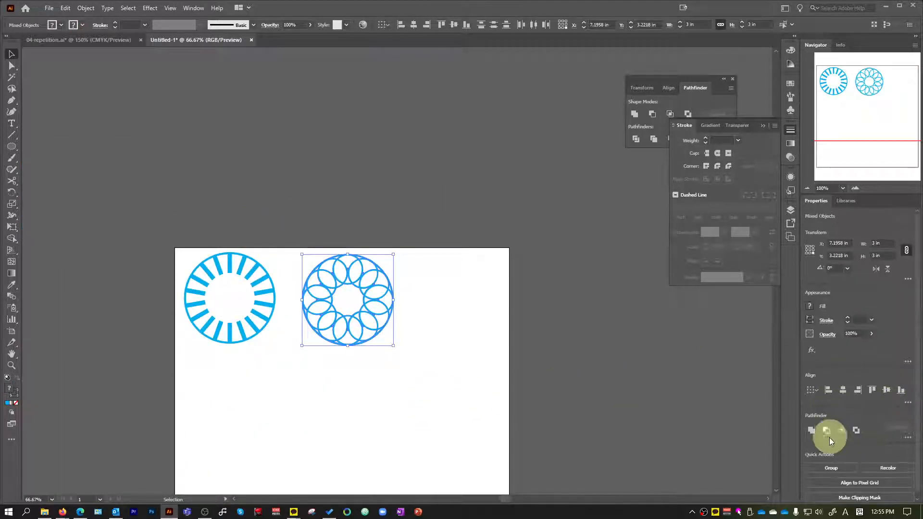
click(634, 114)
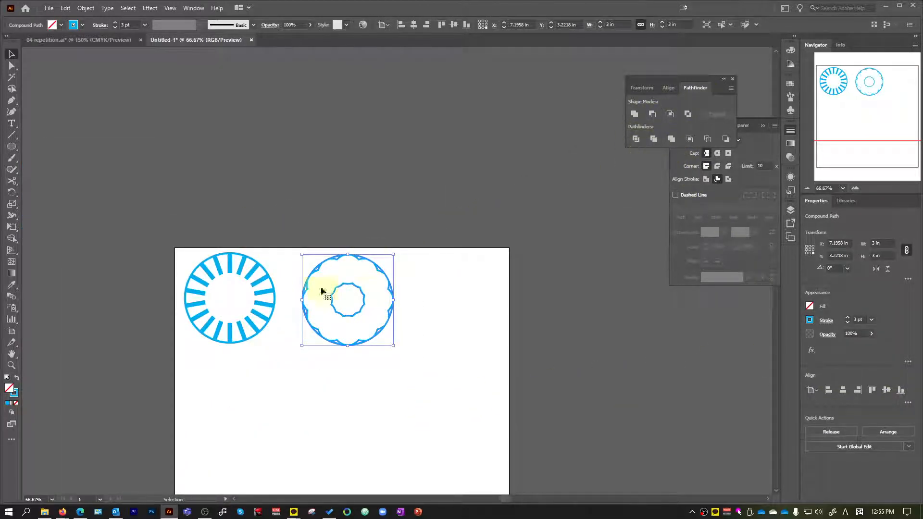
scroll(323, 334, up, 2)
scroll(325, 333, up, 1)
key(ctrl+z)
Inspect the outer ring and individual small circles up close to compare filled outlines with live strokes.
click(609, 335)
scroll(454, 216, up, 2)
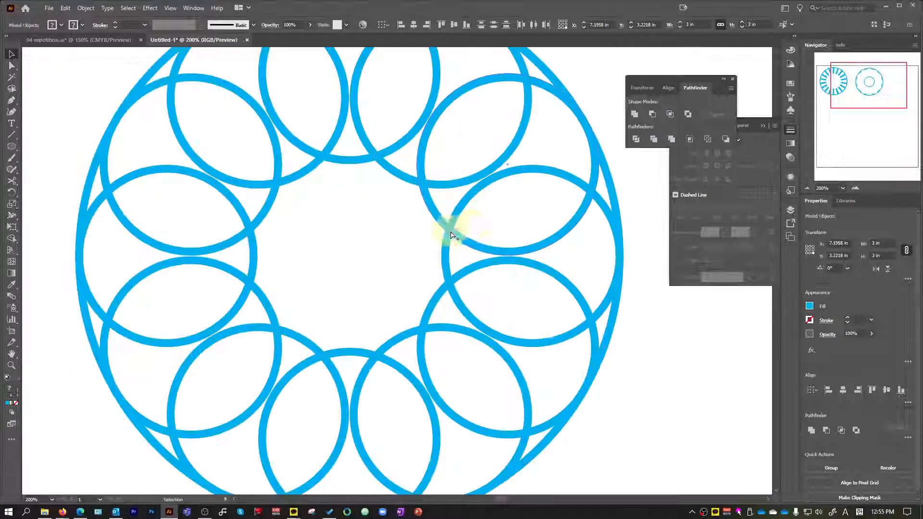
click(502, 263)
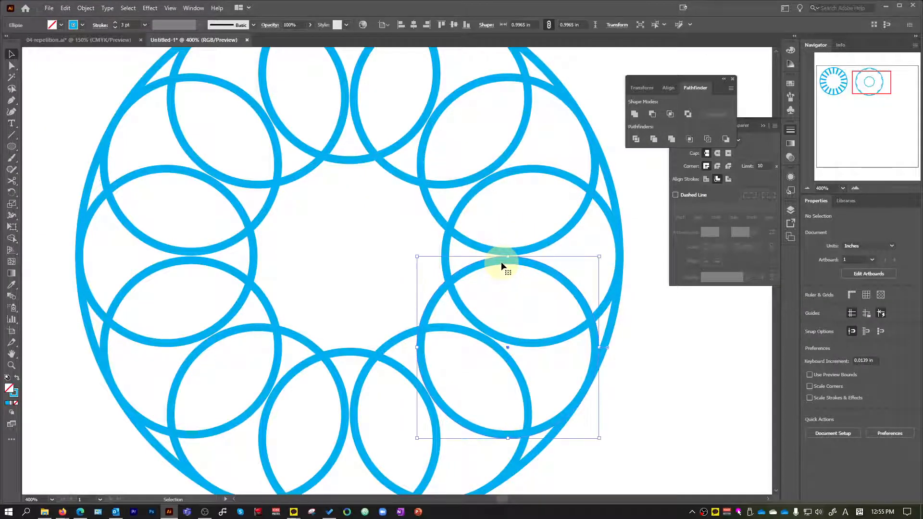
click(611, 313)
scroll(124, 92, down, 1)
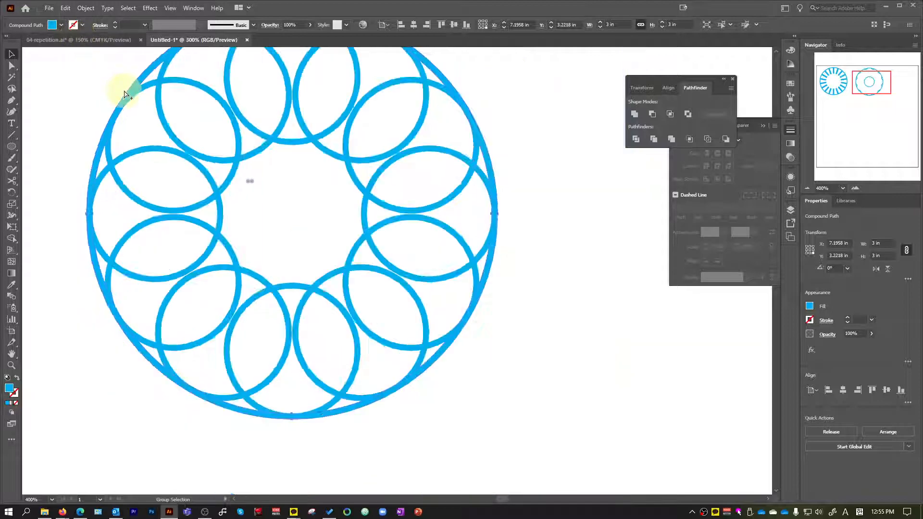
click(509, 208)
scroll(509, 212, up, 2)
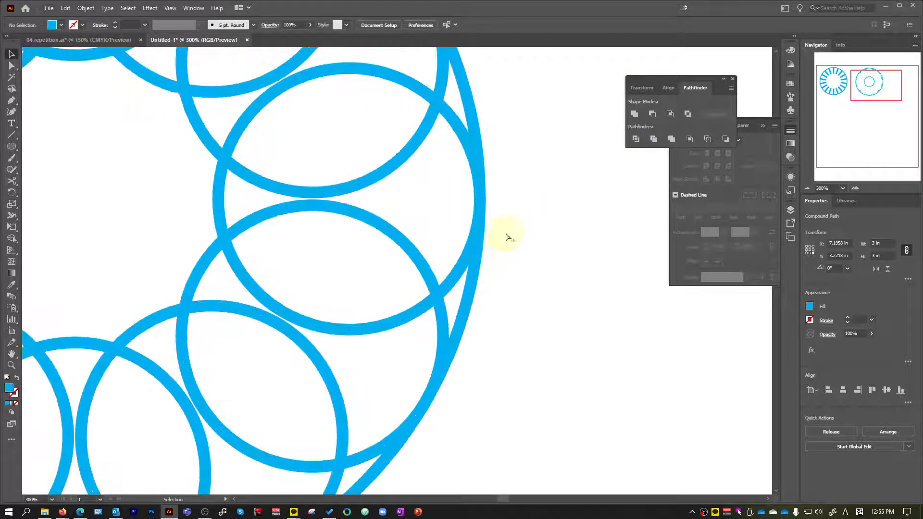
click(475, 297)
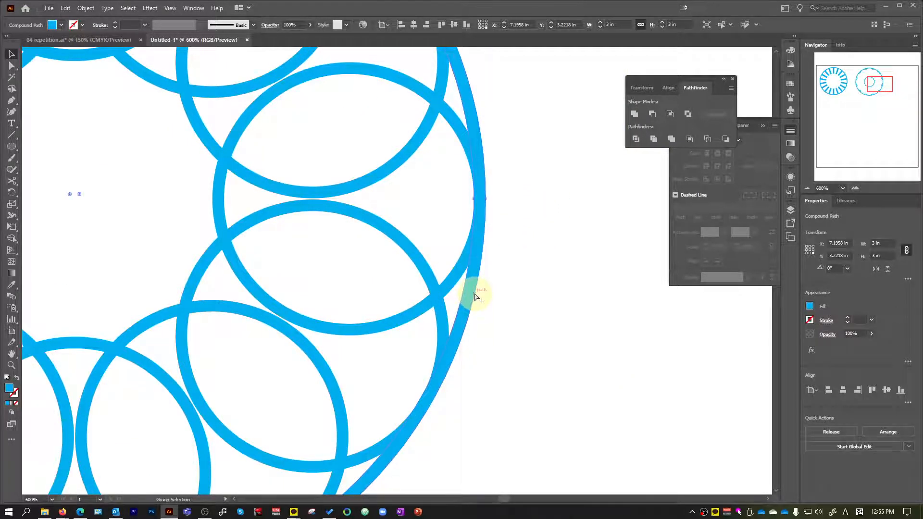
scroll(475, 297, down, 1)
click(446, 300)
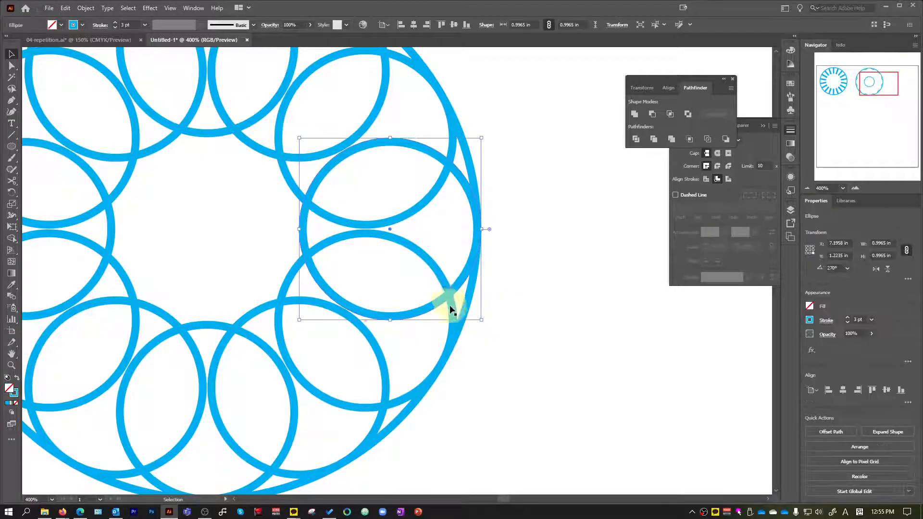
click(462, 330)
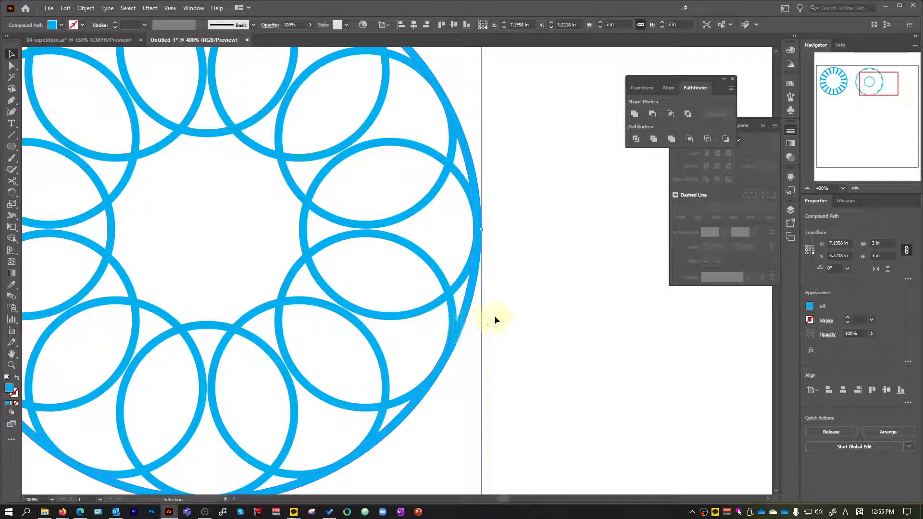
click(514, 301)
scroll(512, 298, down, 2)
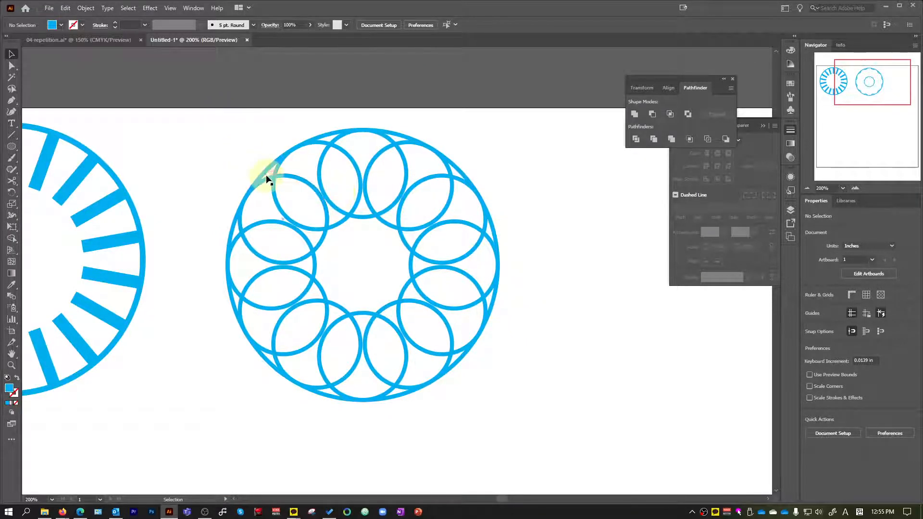
click(298, 180)
scroll(298, 181, up, 4)
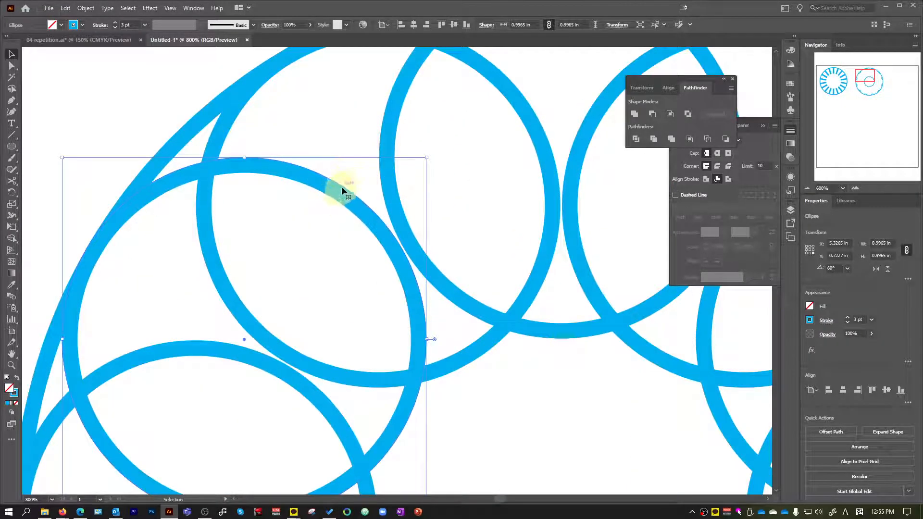
scroll(341, 186, down, 3)
scroll(343, 200, up, 2)
scroll(348, 177, down, 5)
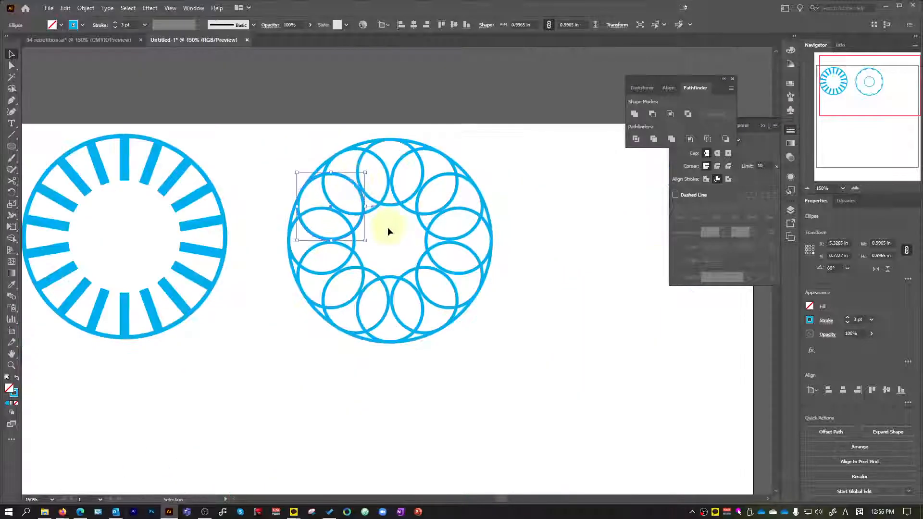
Convert the strokes of the whole overlapping-circles design with Outline Stroke and unite everything into one shape.
drag(290, 126, 514, 404)
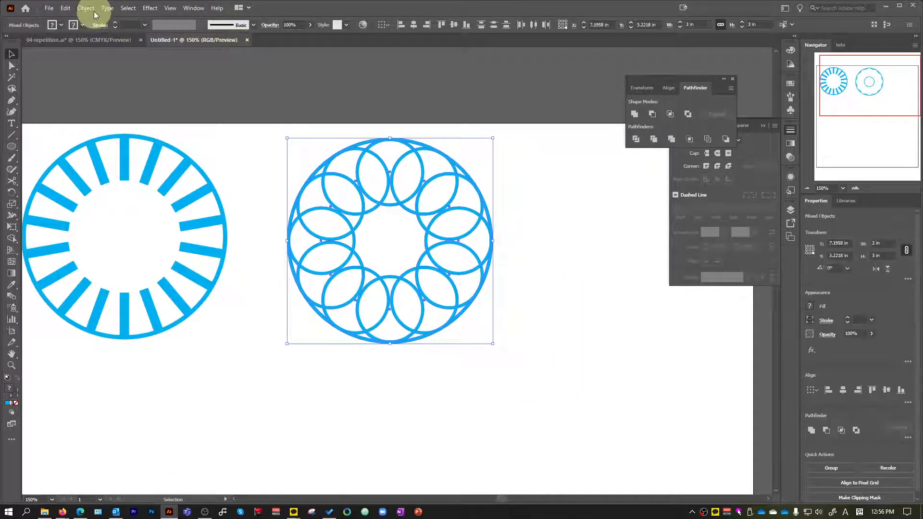
click(94, 11)
mouse_move(159, 249)
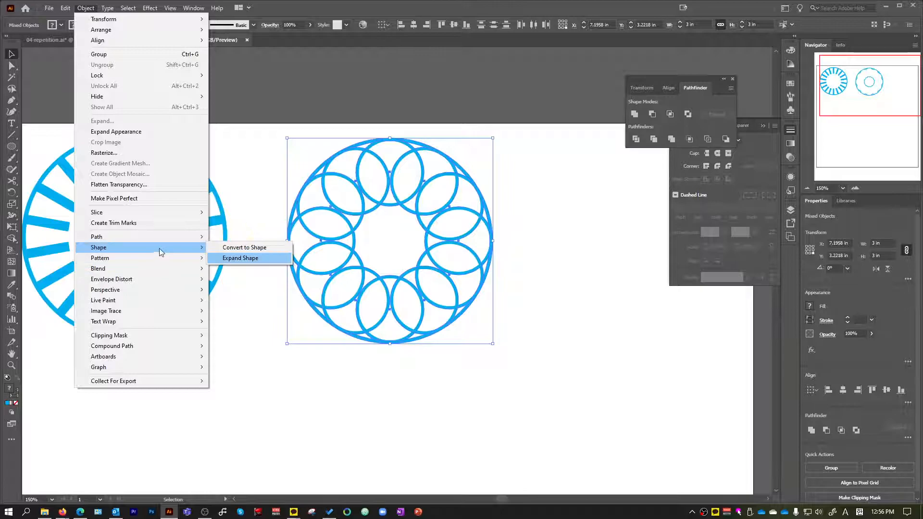
mouse_move(178, 237)
click(262, 265)
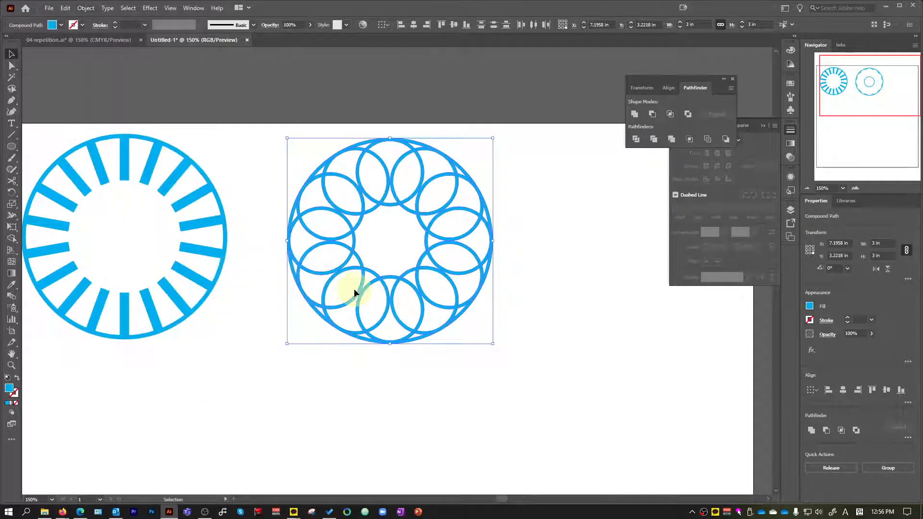
click(635, 115)
click(420, 247)
Fill the merged overlapping-circles design with red and move it slightly up and to the left.
scroll(418, 235, up, 3)
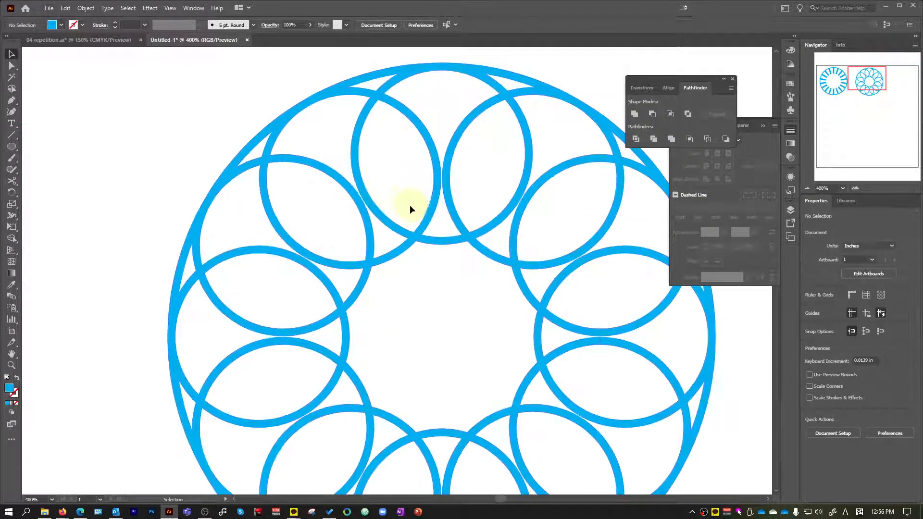
click(389, 219)
click(61, 25)
click(36, 45)
scroll(211, 126, down, 2)
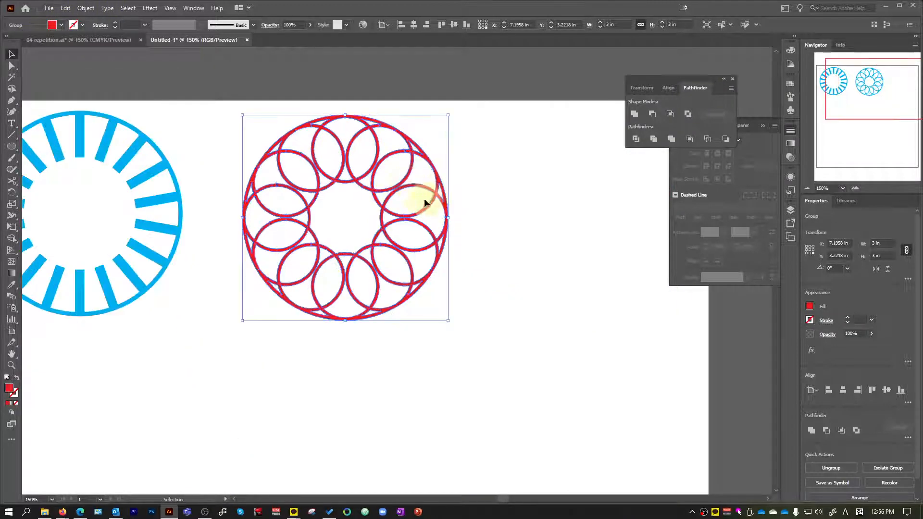
mouse_move(409, 180)
mouse_down()
mouse_move(384, 170)
mouse_move(394, 172)
mouse_up()
click(500, 135)
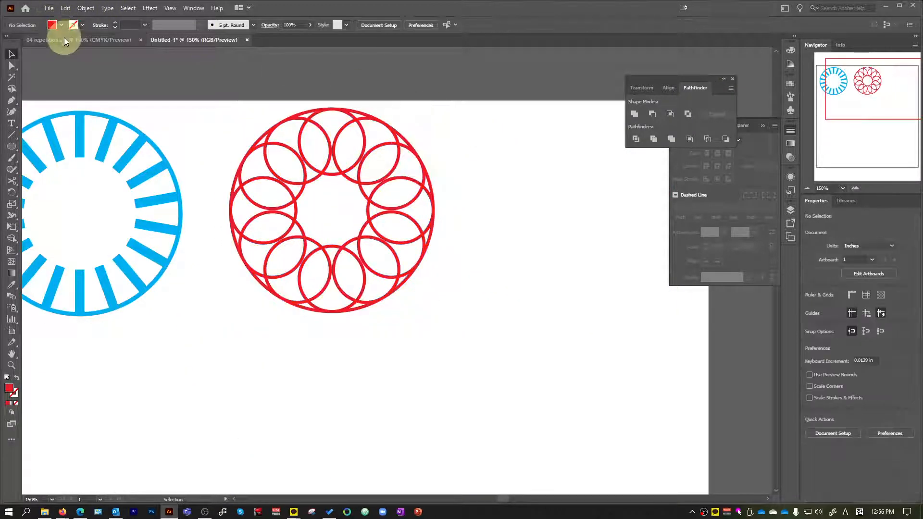
Examine the spoked wheel and the clock-number design in the reference file 04-repetition.ai.
click(62, 42)
scroll(277, 135, down, 3)
scroll(413, 191, up, 5)
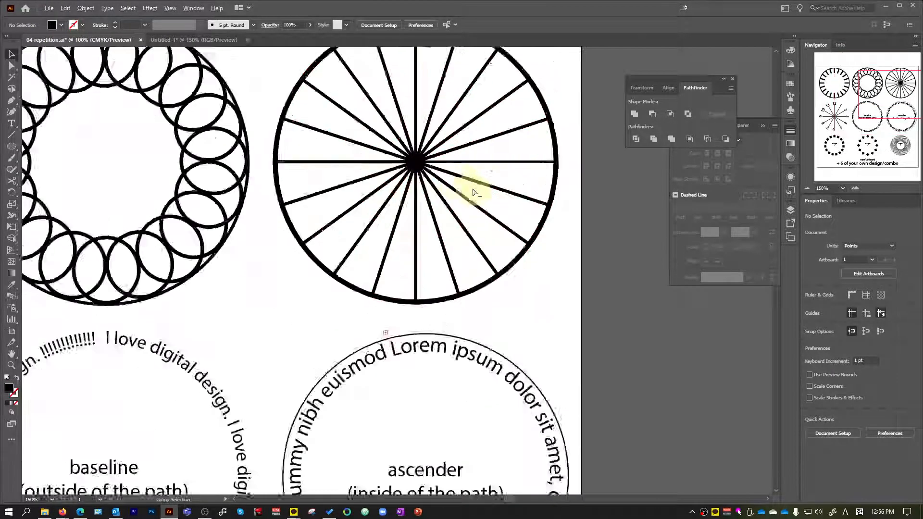
scroll(412, 169, up, 2)
scroll(398, 313, down, 1)
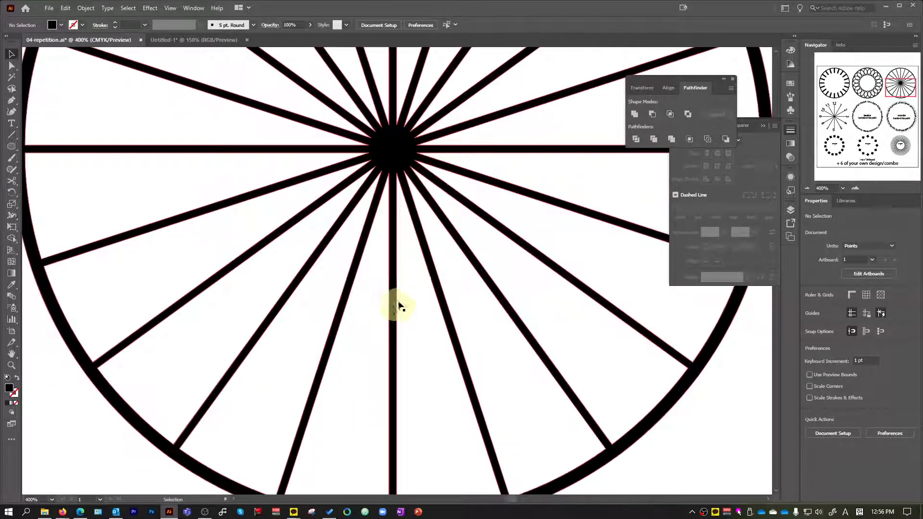
scroll(404, 259, down, 3)
scroll(443, 295, down, 2)
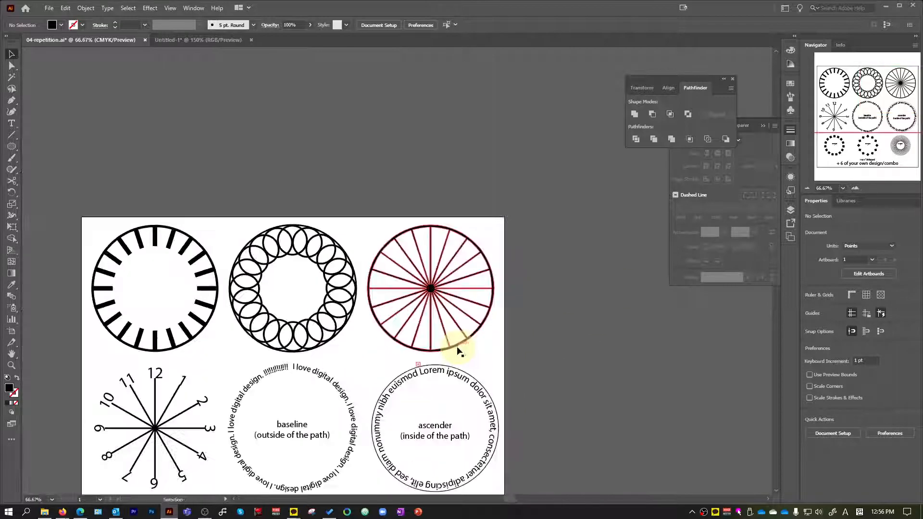
scroll(456, 346, down, 1)
scroll(103, 330, up, 3)
scroll(243, 313, down, 1)
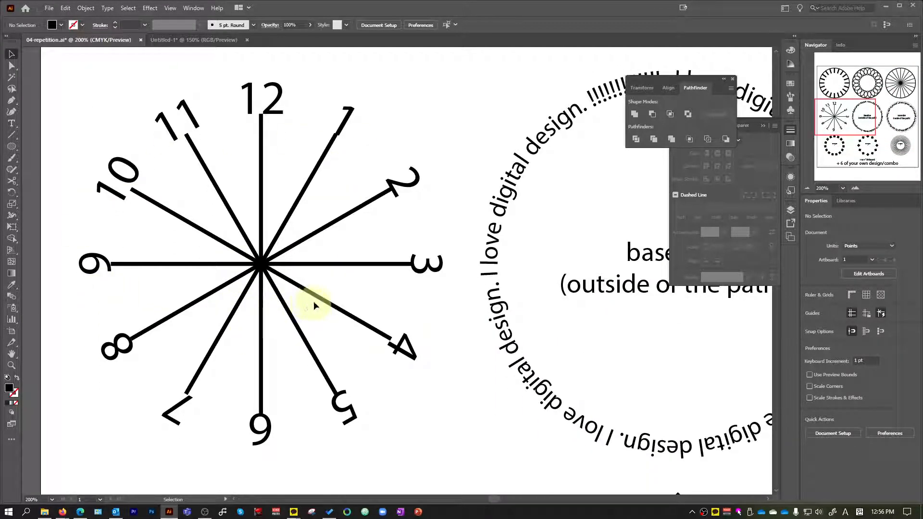
click(200, 47)
click(88, 42)
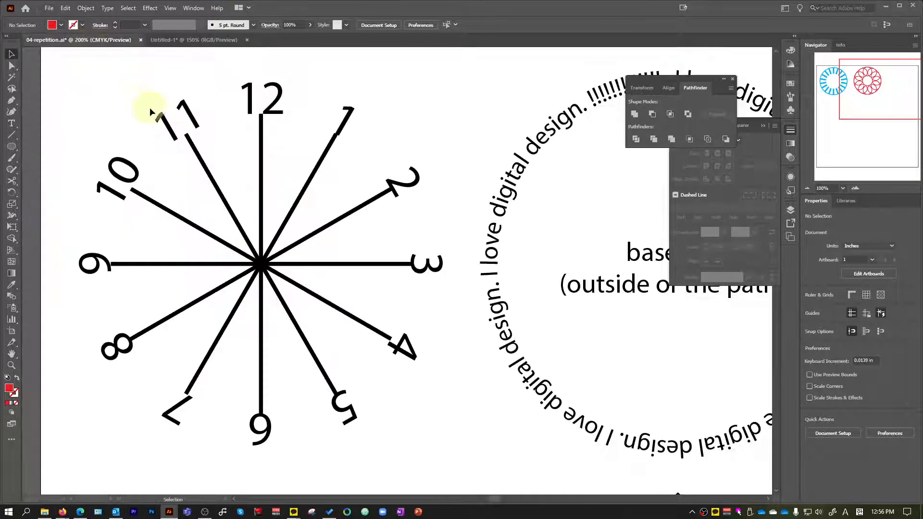
scroll(171, 124, down, 1)
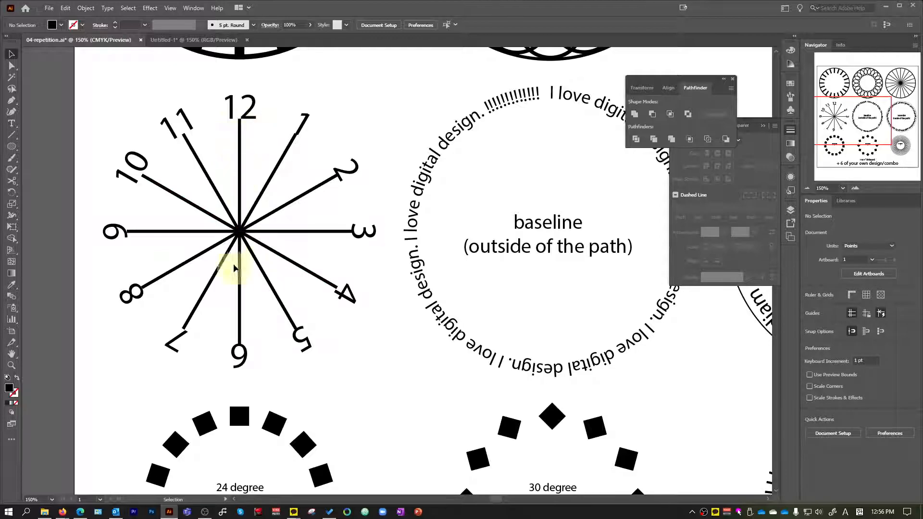
In the Untitled-1 document, create a line 3 in long at 90° to the right of the red design.
click(195, 40)
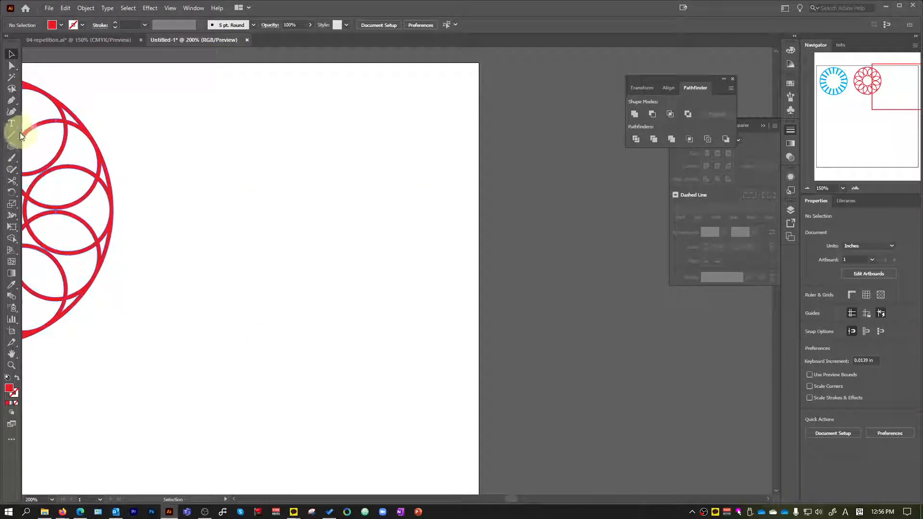
click(22, 136)
click(289, 217)
text(3)
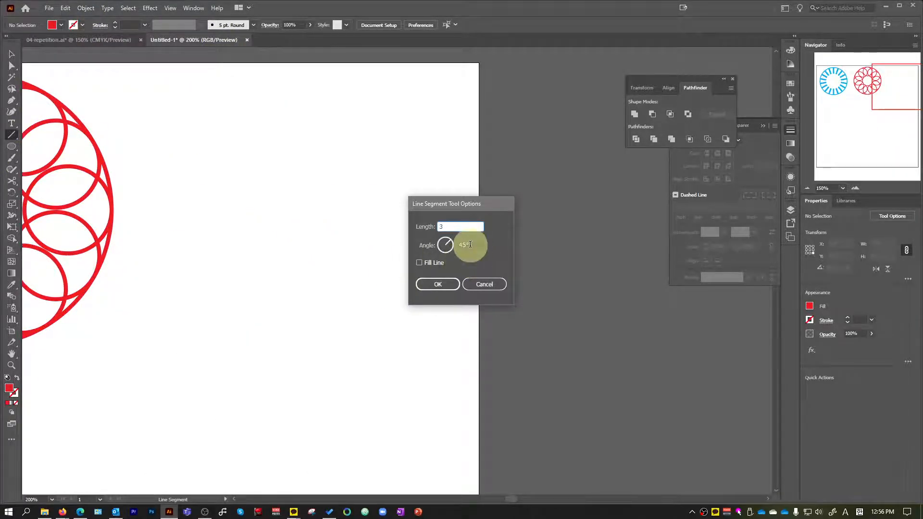
key(Tab)
text(90)
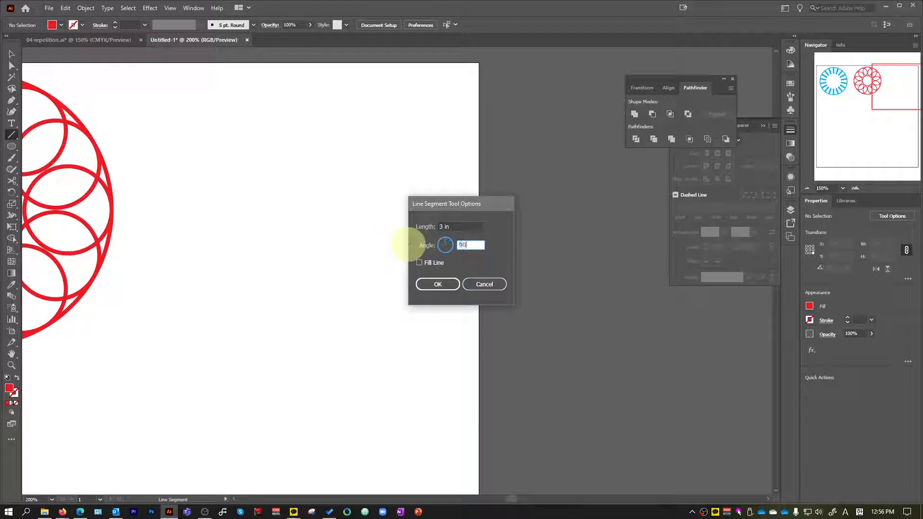
click(449, 289)
Move the vertical line down onto the artboard and give it a green 3 pt stroke.
scroll(394, 272, down, 1)
scroll(336, 115, up, 4)
key(v)
drag(317, 135, 325, 246)
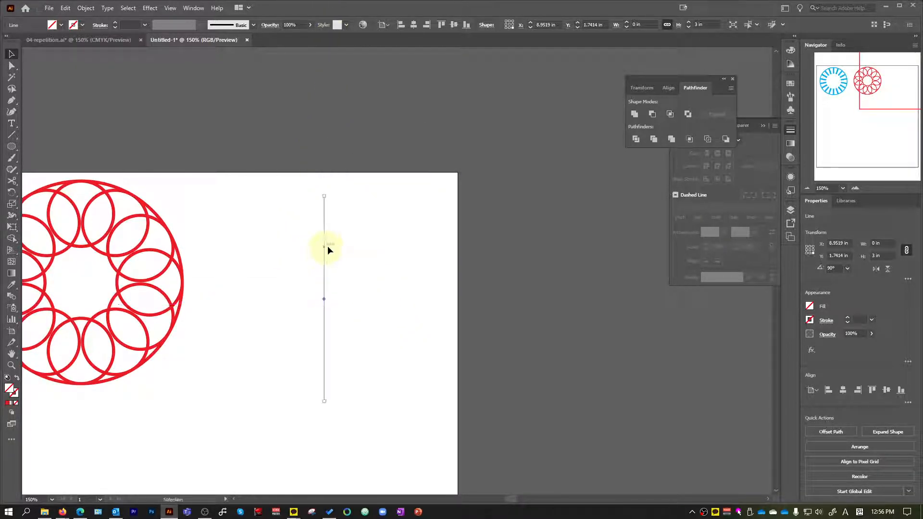
click(82, 24)
click(51, 43)
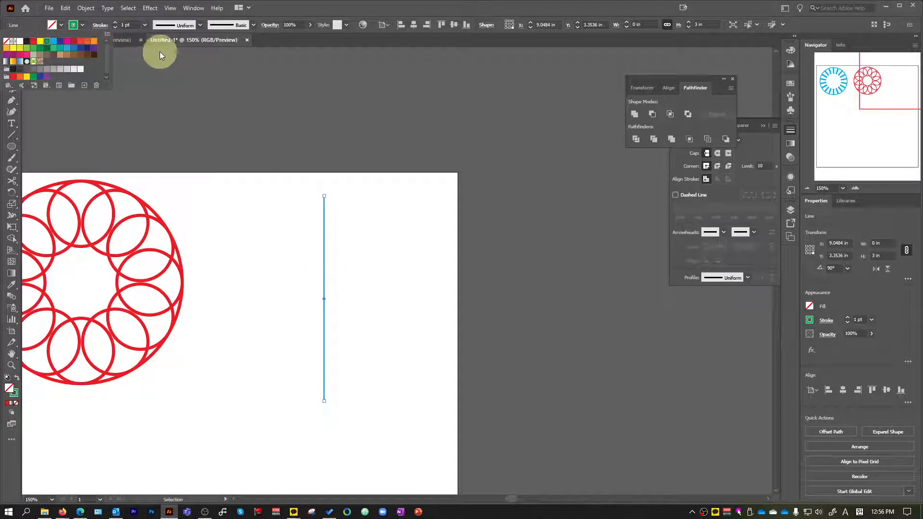
click(144, 24)
click(161, 88)
click(309, 375)
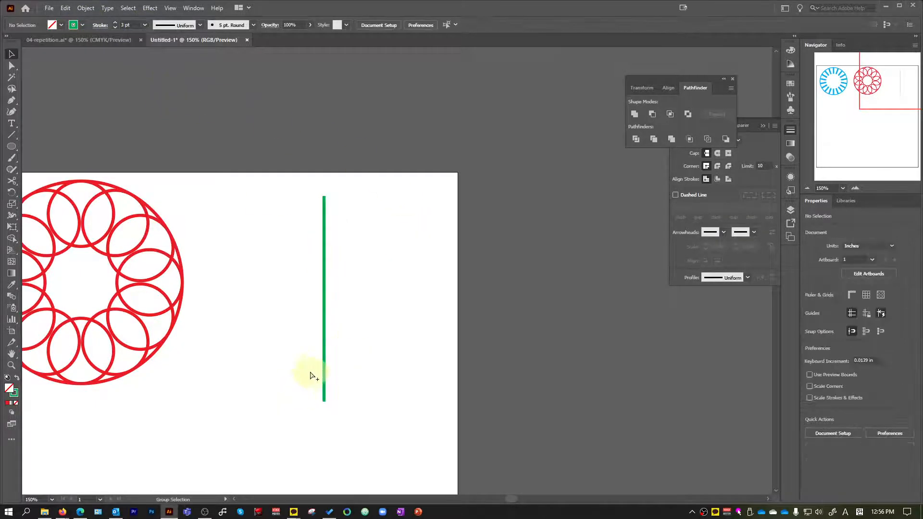
Shift the green line slightly right and up, and make a copy rotated 30° around its center.
scroll(55, 325, down, 2)
scroll(114, 319, up, 2)
drag(262, 276, 280, 261)
key(r)
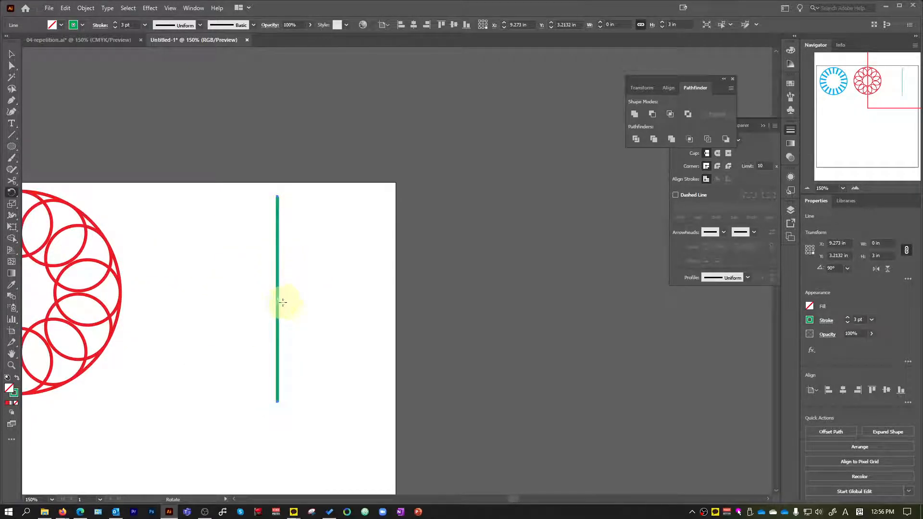
scroll(285, 302, up, 2)
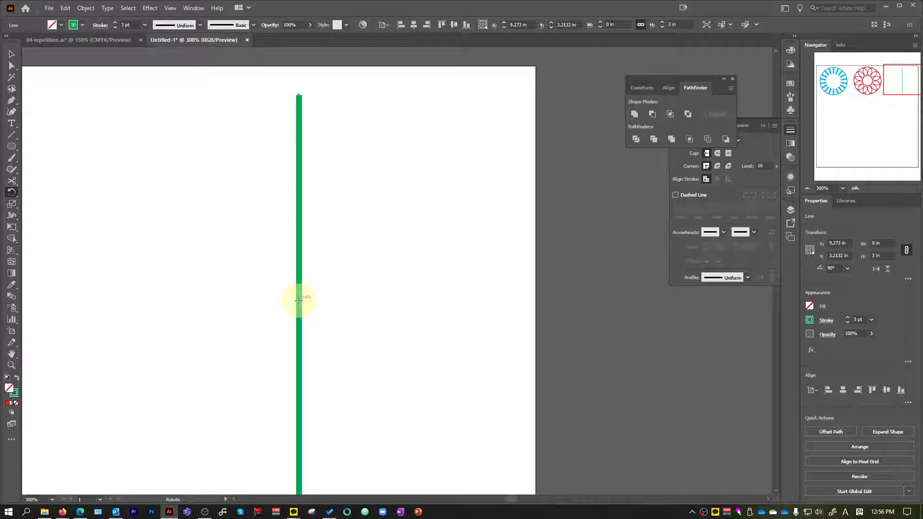
scroll(300, 301, down, 2)
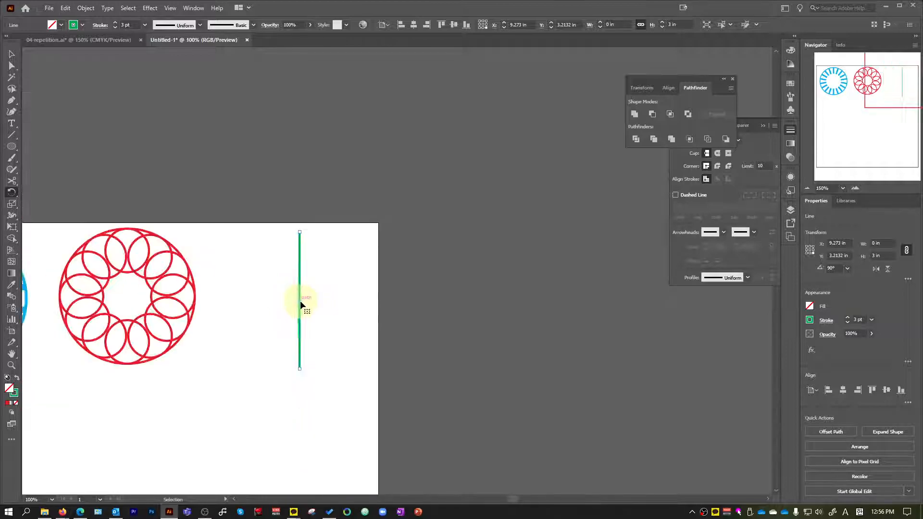
key(Return)
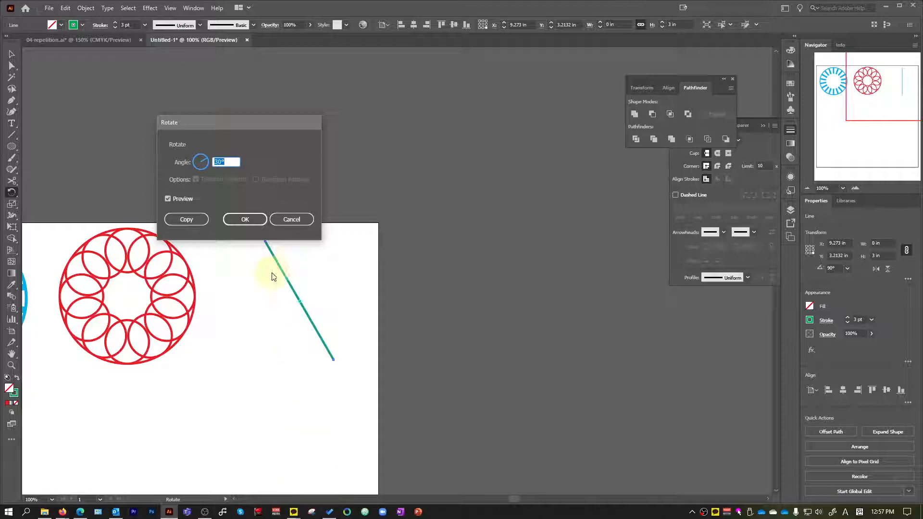
click(197, 217)
Repeat the 30° rotated copy of the green line until evenly spaced spokes radiate all the way round.
key(ctrl+d)
key(ctrl+d)
key(ctrl+d)
key(ctrl+d)
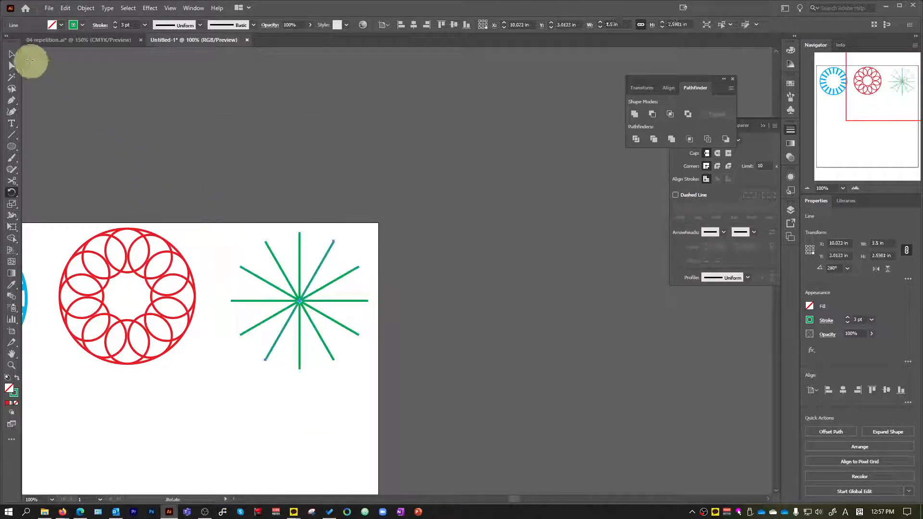
Resize the whole green spoked design to 2.5 in wide and high, and move it slightly up and to the left.
click(13, 55)
click(434, 221)
scroll(197, 357, up, 2)
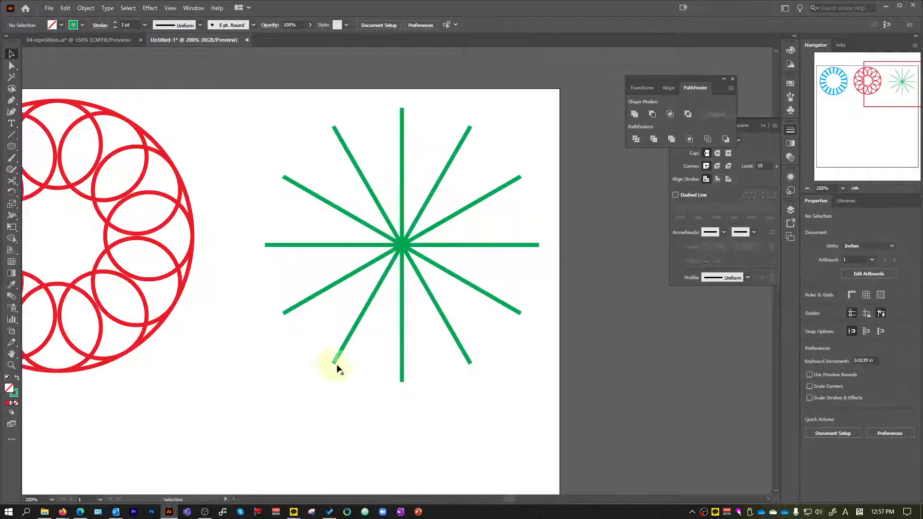
scroll(504, 398, down, 1)
drag(522, 407, 319, 122)
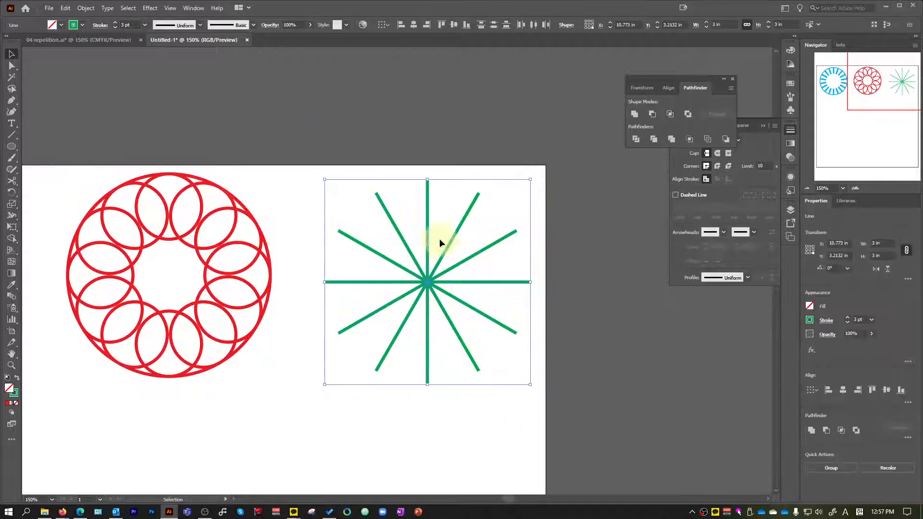
click(734, 26)
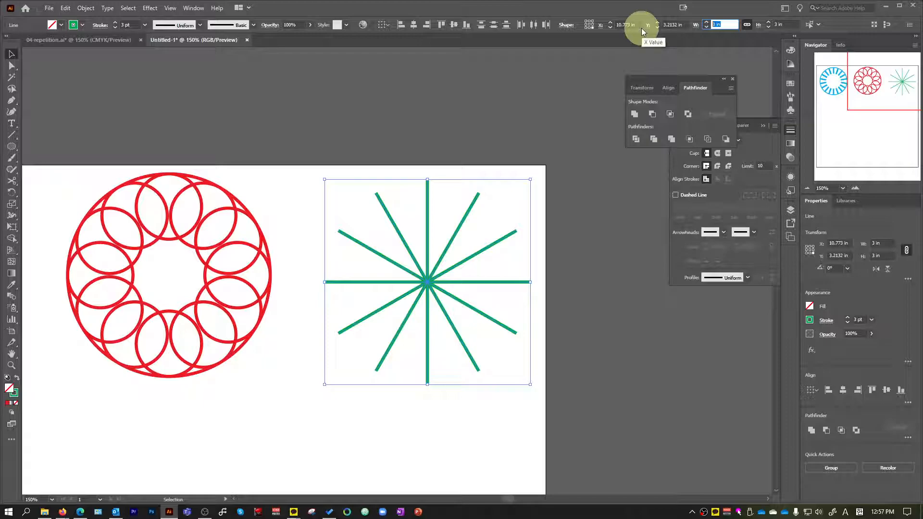
text(2.5)
key(Return)
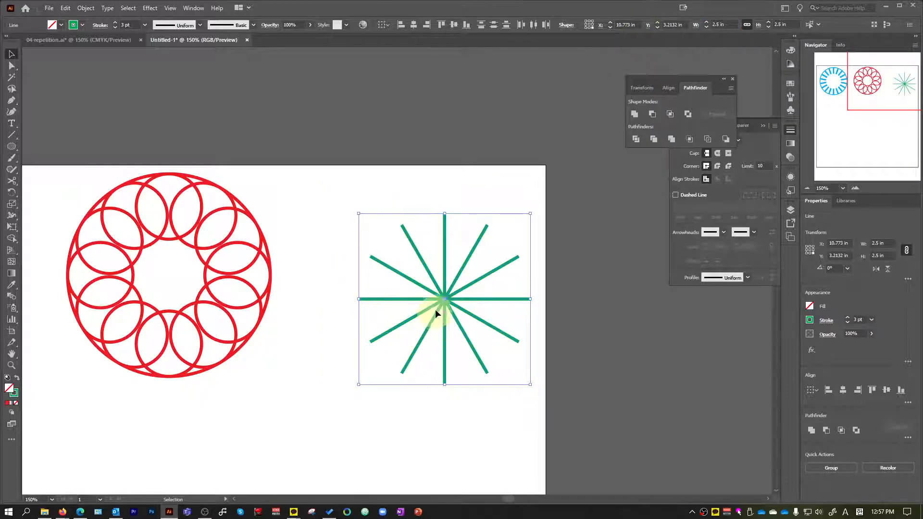
drag(443, 298, 424, 287)
click(597, 291)
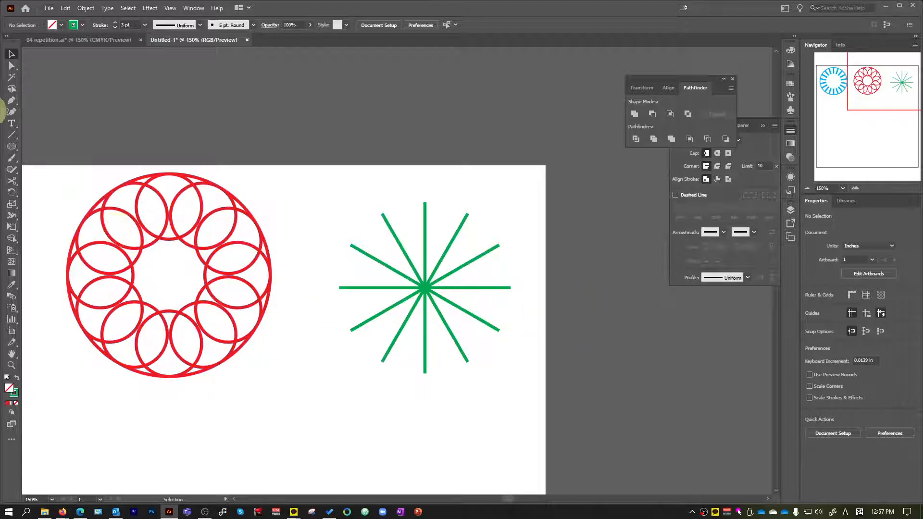
Add the text 12 above the top end of the vertical green spoke.
click(12, 126)
scroll(418, 208, up, 2)
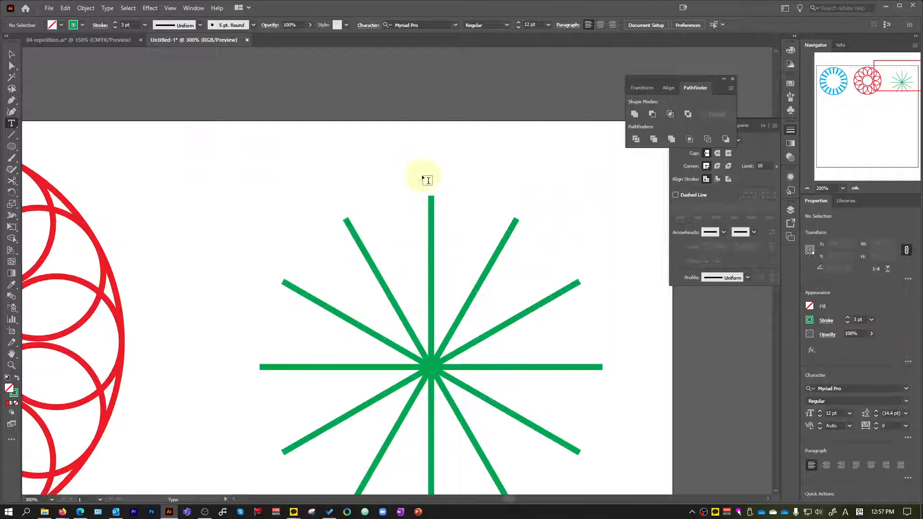
click(423, 166)
text(12)
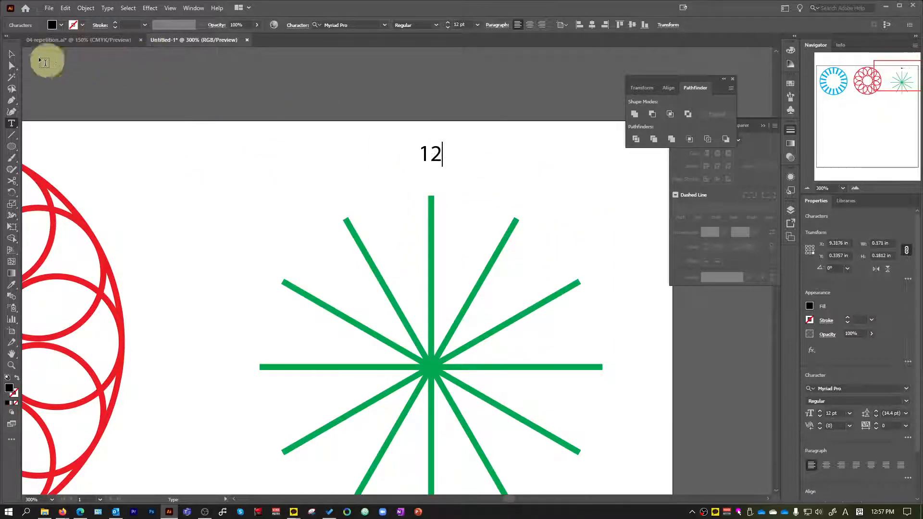
click(13, 55)
scroll(429, 162, up, 1)
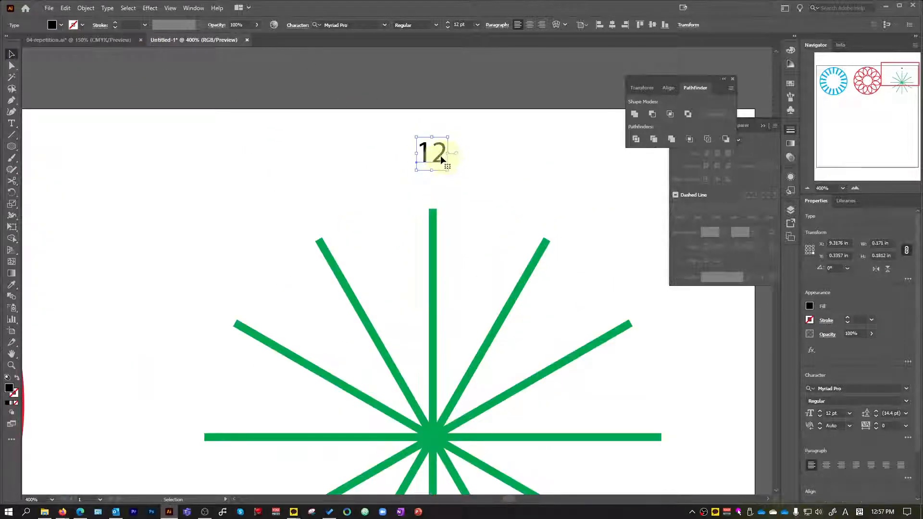
drag(440, 154, 438, 158)
Set the 12 to 21 pt with centered alignment and position it directly above the vertical spoke.
click(477, 25)
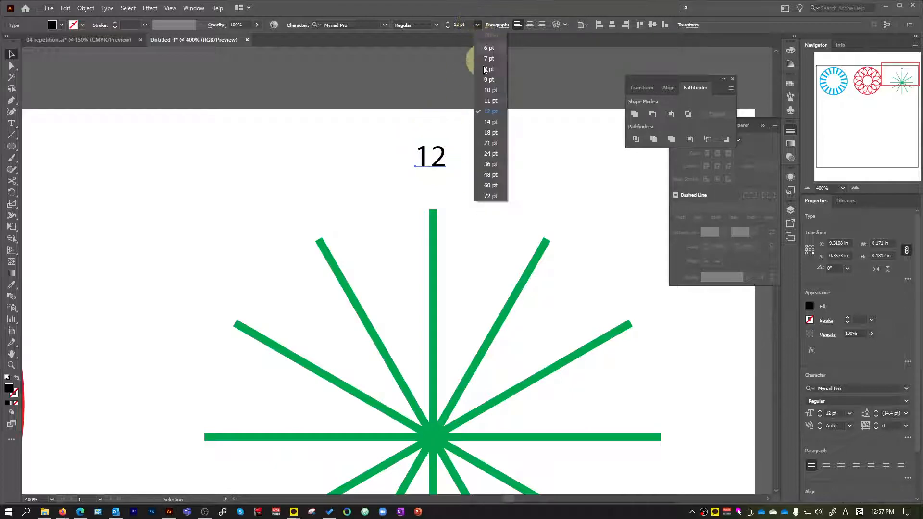
click(491, 143)
drag(449, 148, 442, 186)
click(529, 25)
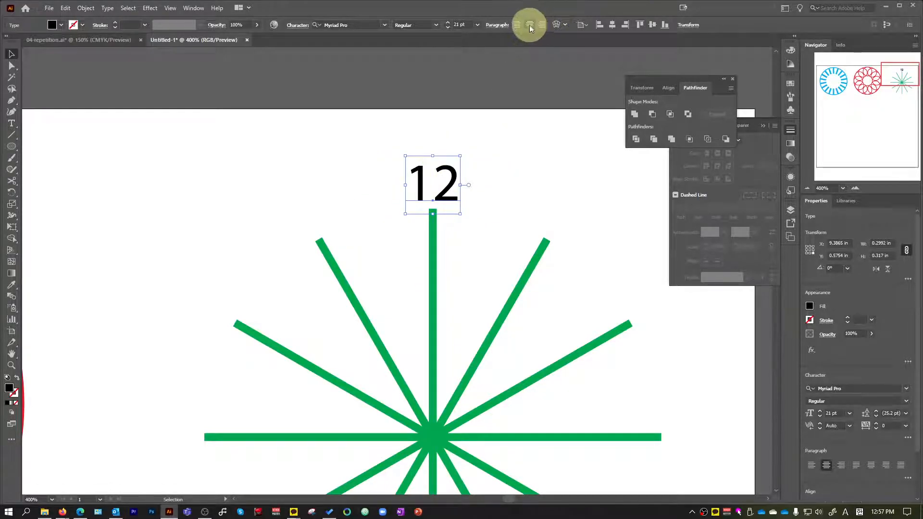
key(ctrl+equal)
drag(427, 207, 459, 204)
scroll(515, 232, down, 3)
scroll(520, 232, down, 2)
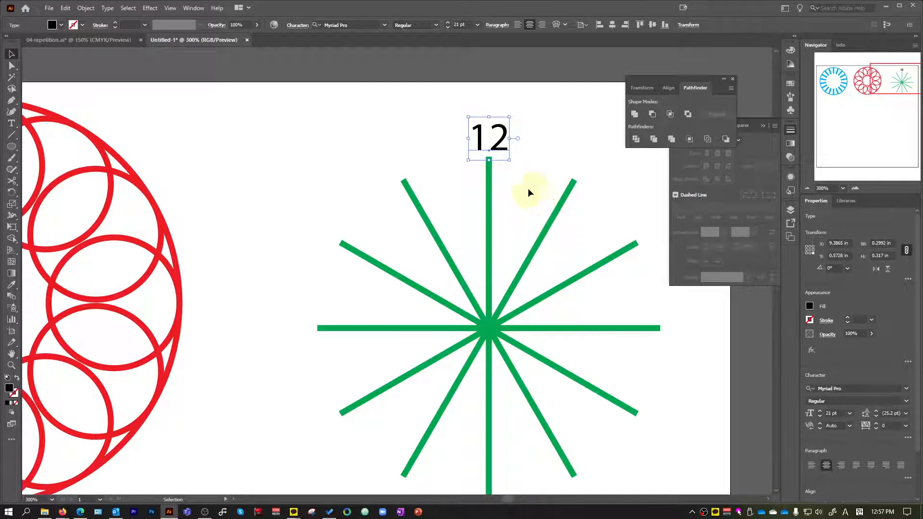
Make a copy of the 12 rotated 30° around the exact center of the green spokes.
click(12, 192)
click(488, 328)
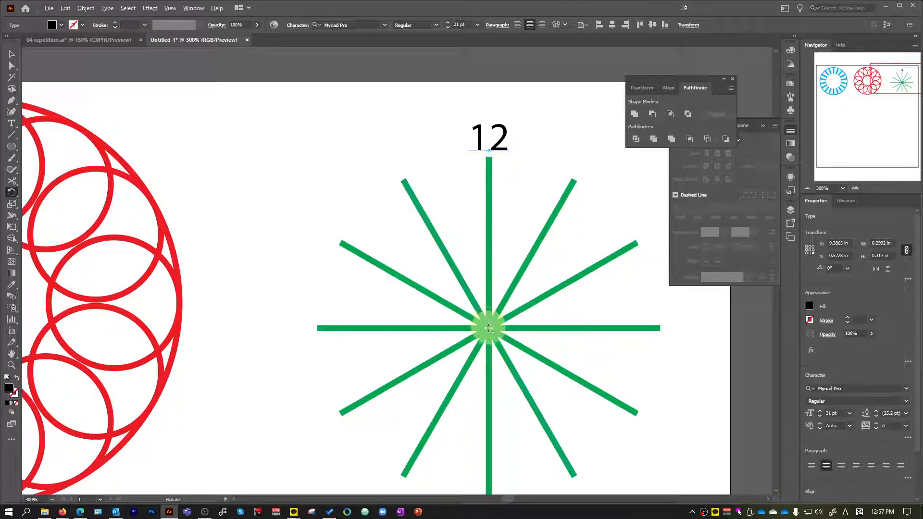
scroll(491, 331, up, 9)
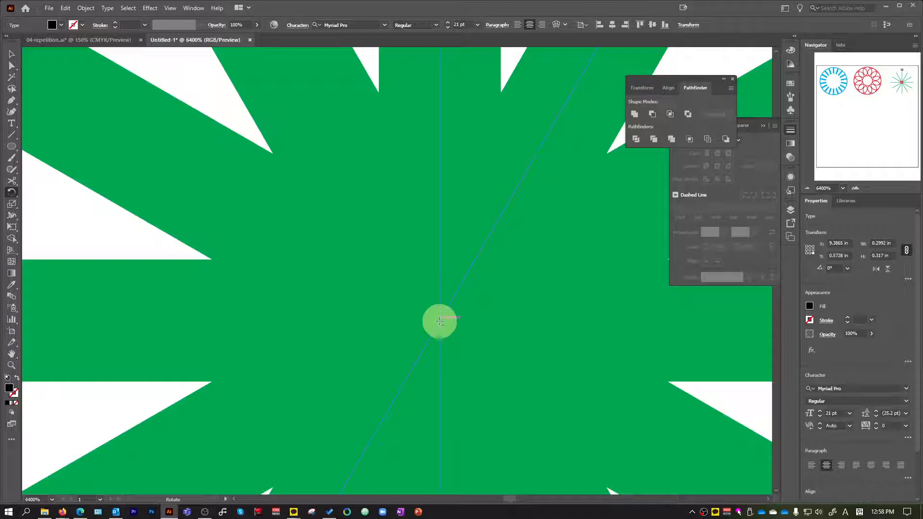
alt+click(439, 321)
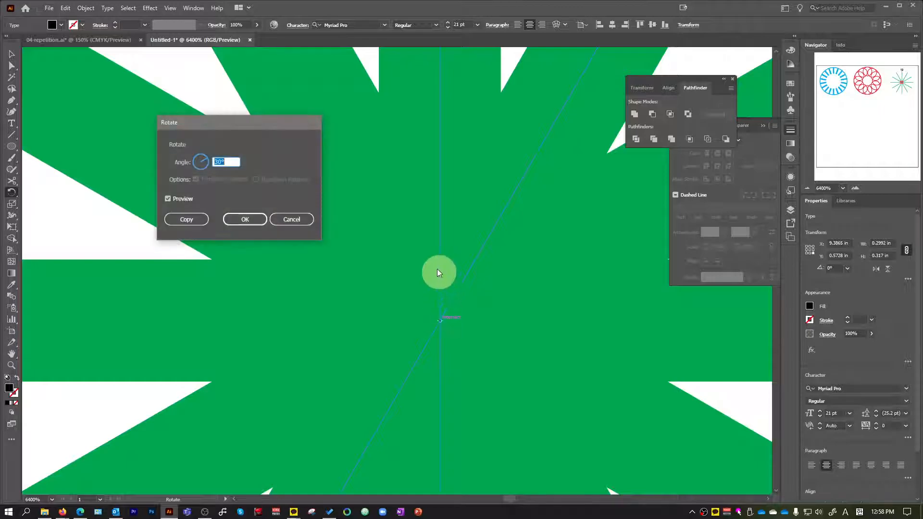
click(194, 220)
scroll(384, 235, down, 5)
scroll(383, 235, down, 6)
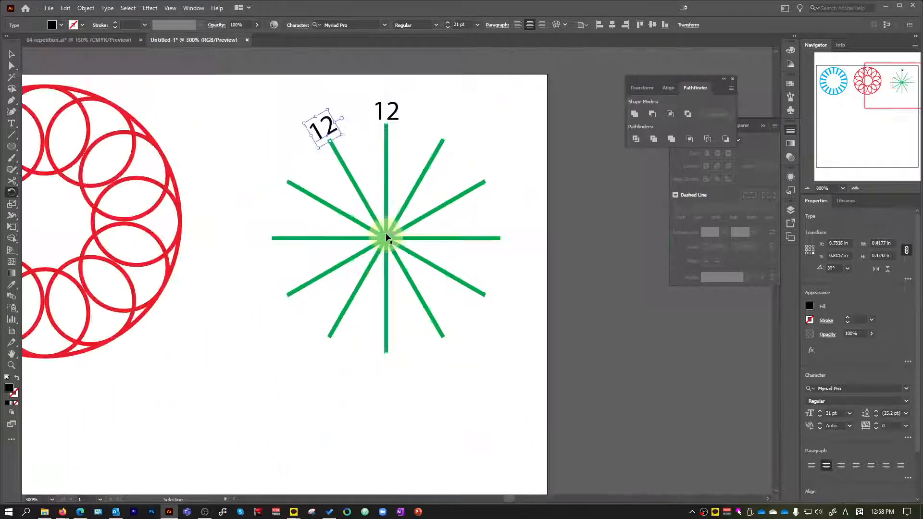
Repeat the 30° rotated copy of the 12 until every spoke end has a number.
scroll(384, 226, up, 1)
key(ctrl+d)
key(ctrl+d)
key(ctrl+d)
key(ctrl+d)
key(ctrl+d)
key(ctrl+d)
key(ctrl+d)
key(ctrl+d)
key(ctrl+d)
key(ctrl+d)
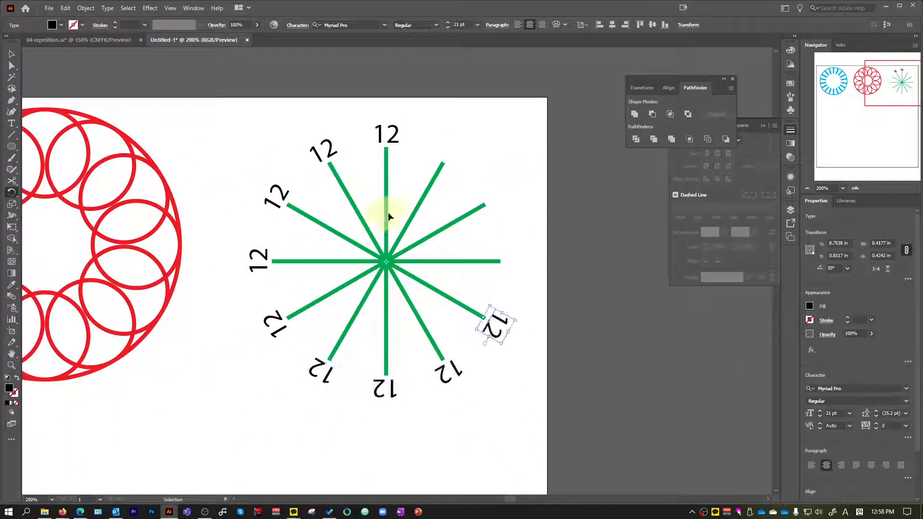
click(10, 55)
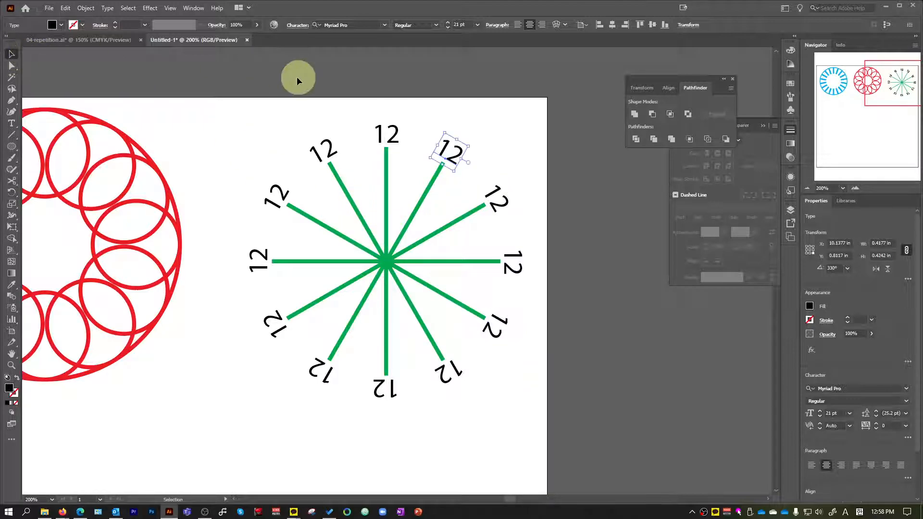
Replace the copied numbers clockwise from the top with 1, 2, 3, 4, 5 and 6.
click(299, 77)
double_click(454, 153)
text(1)
double_click(498, 196)
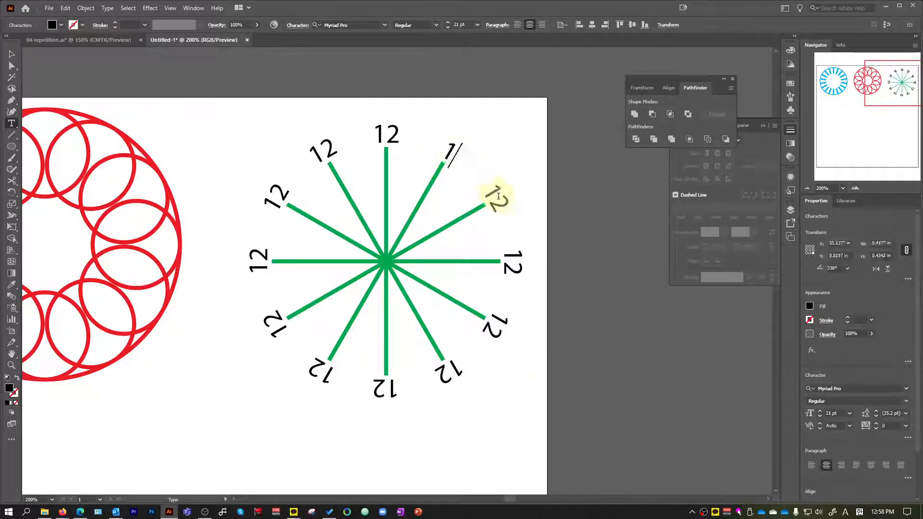
text(2)
double_click(512, 262)
text(3)
double_click(489, 327)
text(4)
double_click(450, 377)
text(5)
double_click(377, 385)
text(6)
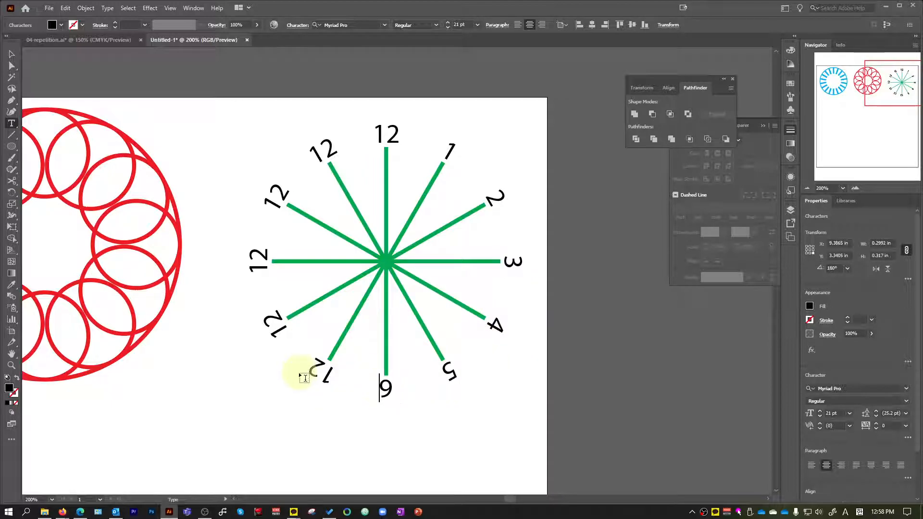
Replace the remaining copied numbers clockwise with 7, 8, 9, 10 and 11.
double_click(312, 367)
text(7)
double_click(276, 322)
text(8)
double_click(257, 267)
text(9)
double_click(274, 198)
text(10)
double_click(321, 149)
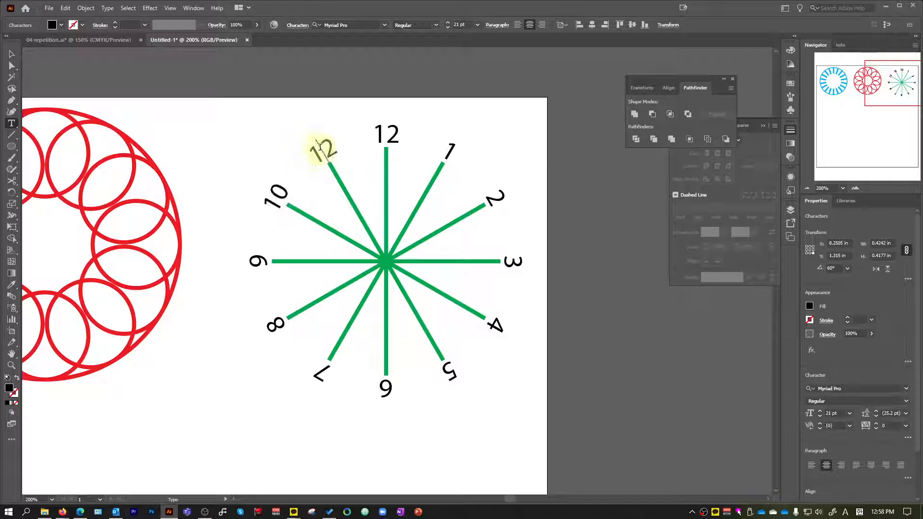
text(11)
click(12, 53)
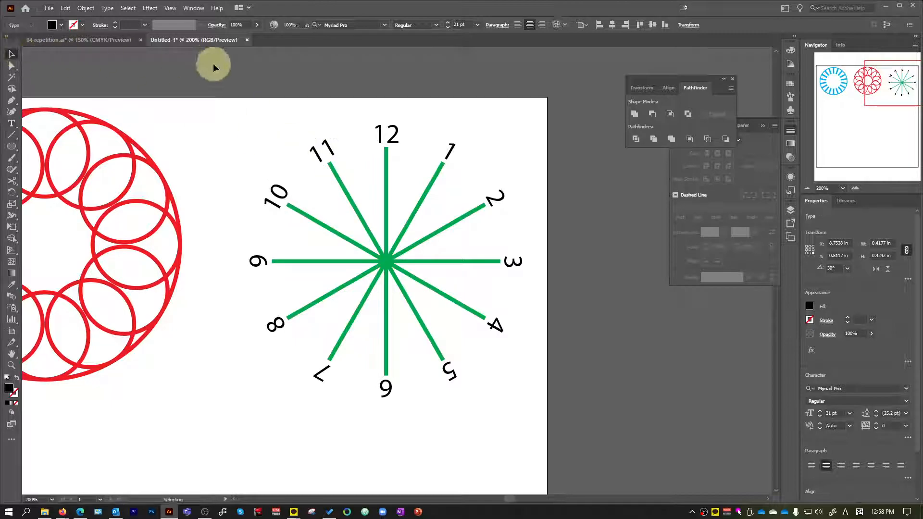
Examine the numbers around the finished green clock design.
scroll(309, 165, down, 1)
scroll(314, 169, up, 1)
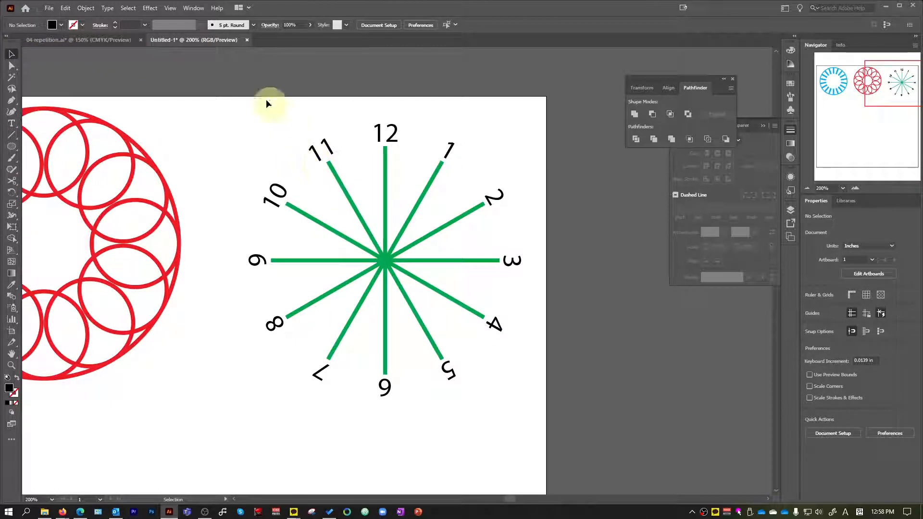
click(380, 133)
click(450, 131)
click(375, 76)
scroll(418, 330, down, 2)
scroll(416, 331, up, 2)
scroll(416, 331, up, 1)
scroll(461, 363, down, 2)
Select all the clock's spokes and numbers and move them about 0.16 in up and slightly left.
drag(483, 354, 287, 154)
scroll(419, 292, up, 2)
scroll(452, 269, up, 1)
scroll(411, 270, up, 1)
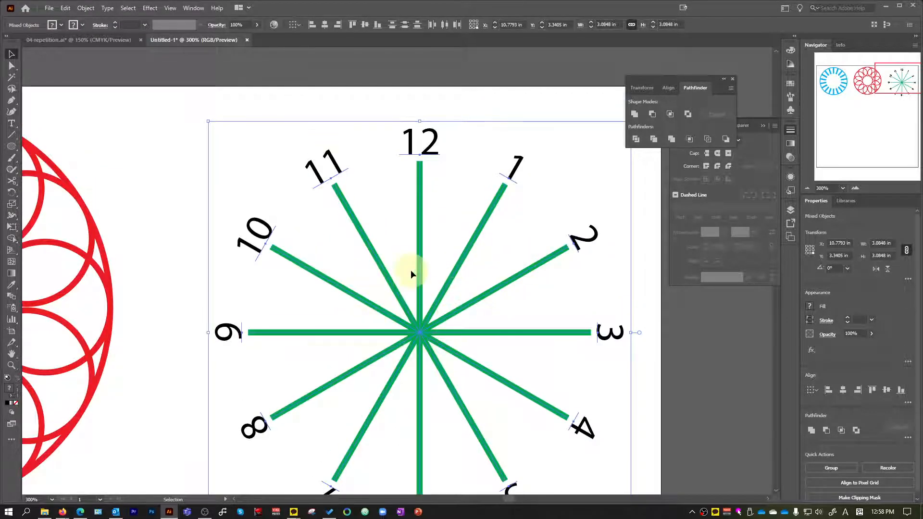
scroll(422, 331, down, 1)
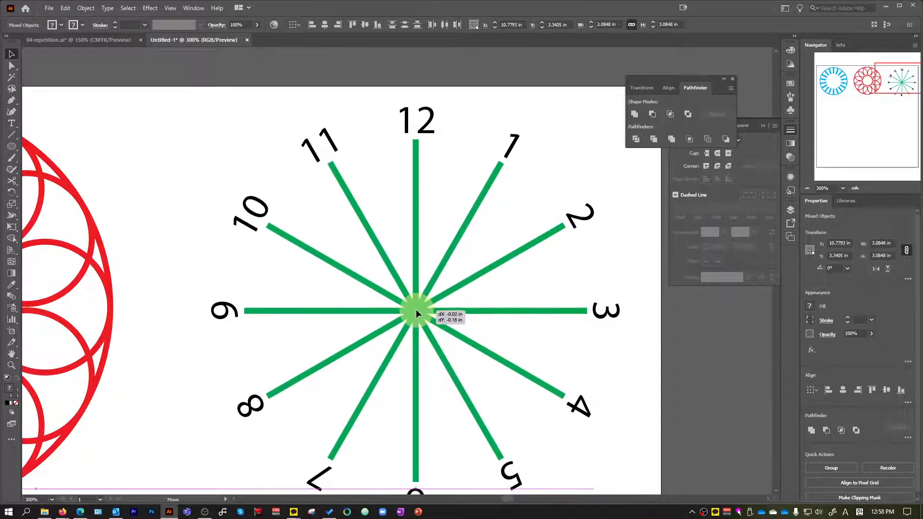
scroll(416, 309, down, 3)
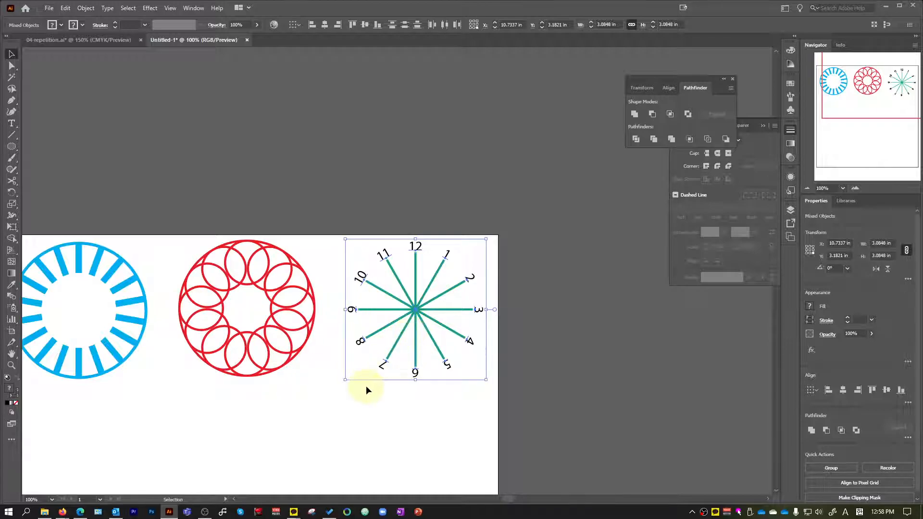
click(367, 385)
scroll(373, 382, down, 1)
Switch to 04-repetition.ai and examine the circular text design with its baseline outside the path.
click(58, 41)
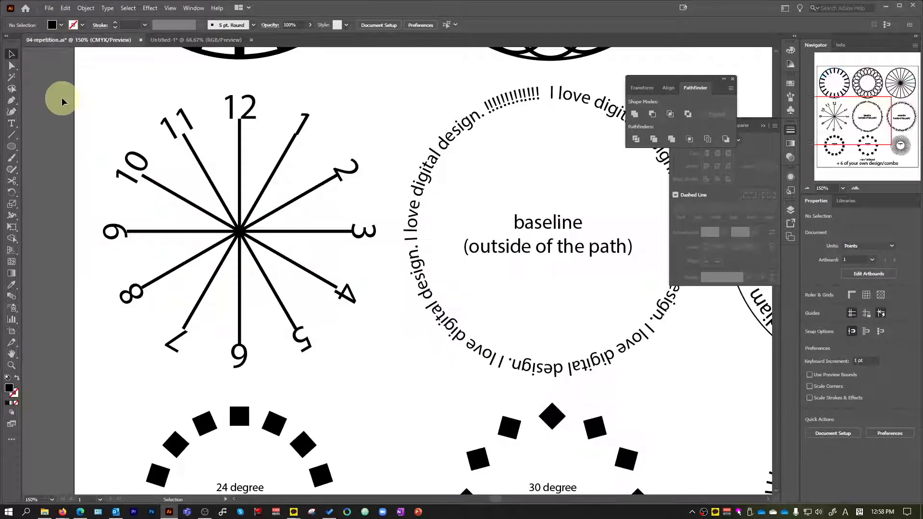
scroll(174, 168, down, 2)
scroll(329, 163, up, 1)
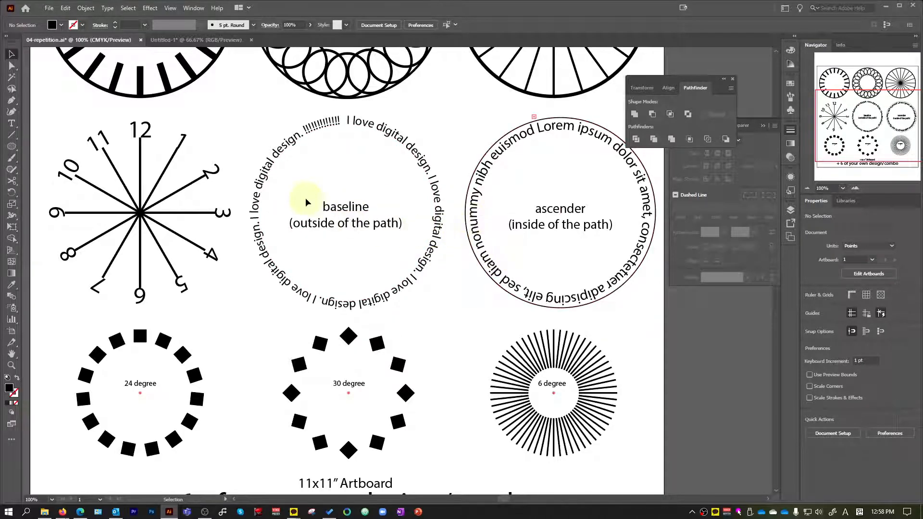
scroll(321, 202, up, 1)
scroll(359, 190, up, 1)
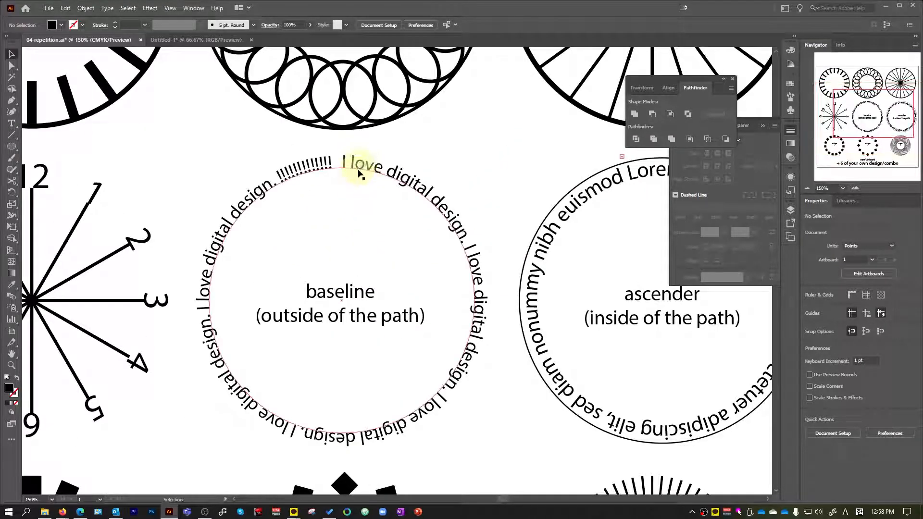
In the Untitled-1 document, create a circle 2.75 in wide and 2.75 in high below the first row of designs.
click(180, 41)
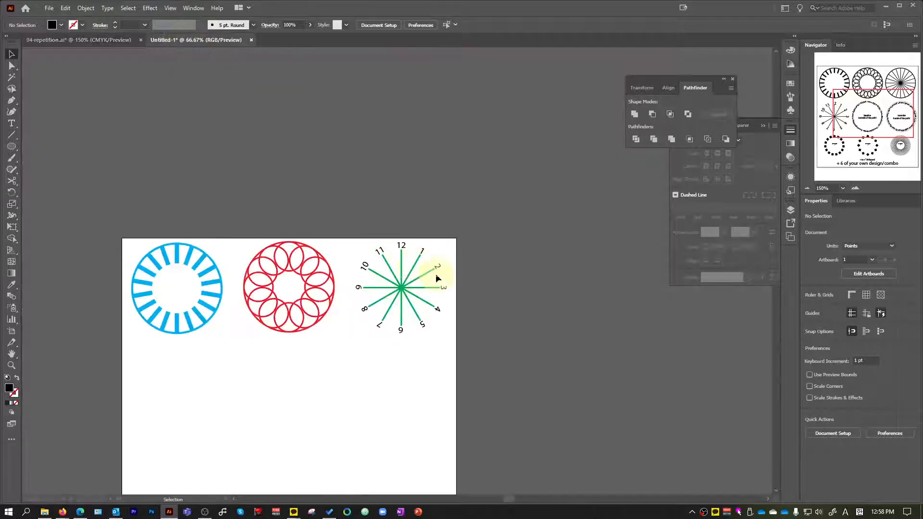
click(11, 147)
scroll(487, 340, up, 1)
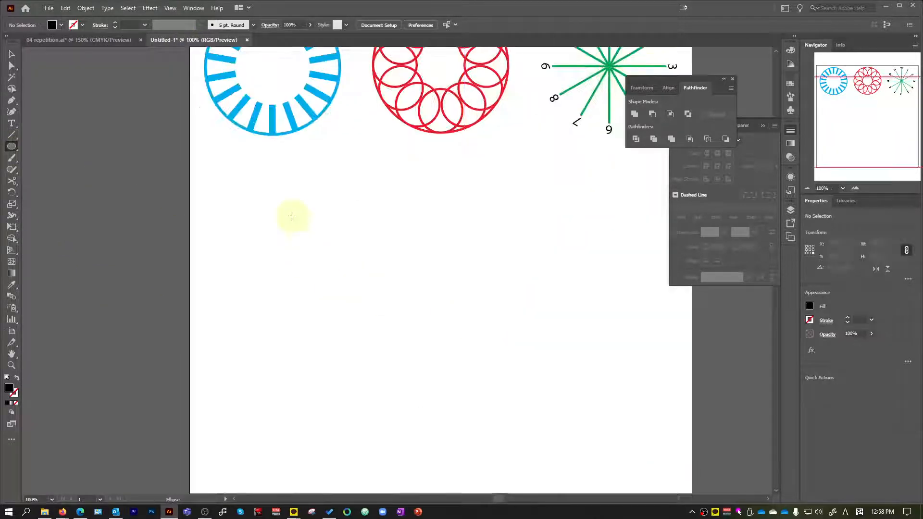
click(303, 231)
text(3)
drag(452, 236, 393, 233)
text(2.75)
click(468, 251)
drag(469, 251, 381, 247)
text(2.)
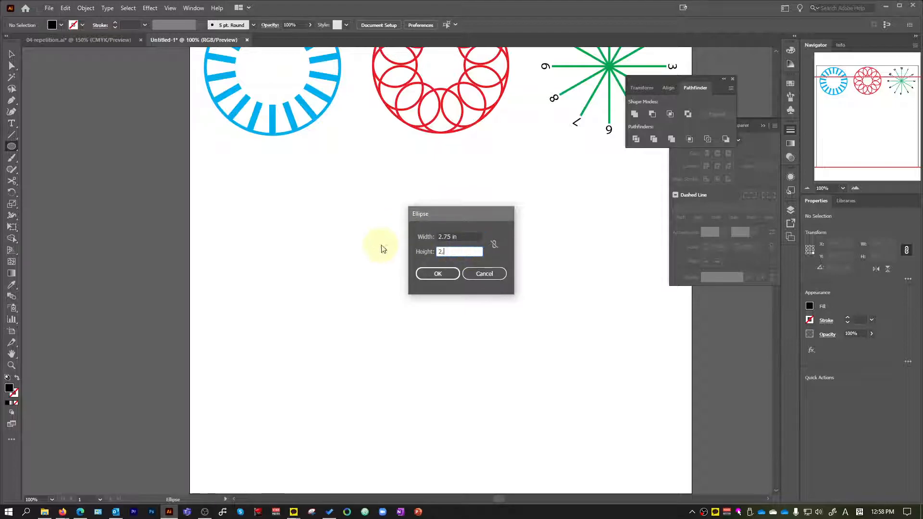
click(434, 278)
Move the circle below the blue design, swap its fill and stroke for a black outline, and align the stroke to the inside.
scroll(323, 261, up, 1)
key(v)
mouse_move(433, 266)
mouse_down()
mouse_move(374, 218)
mouse_move(323, 220)
mouse_up()
click(17, 377)
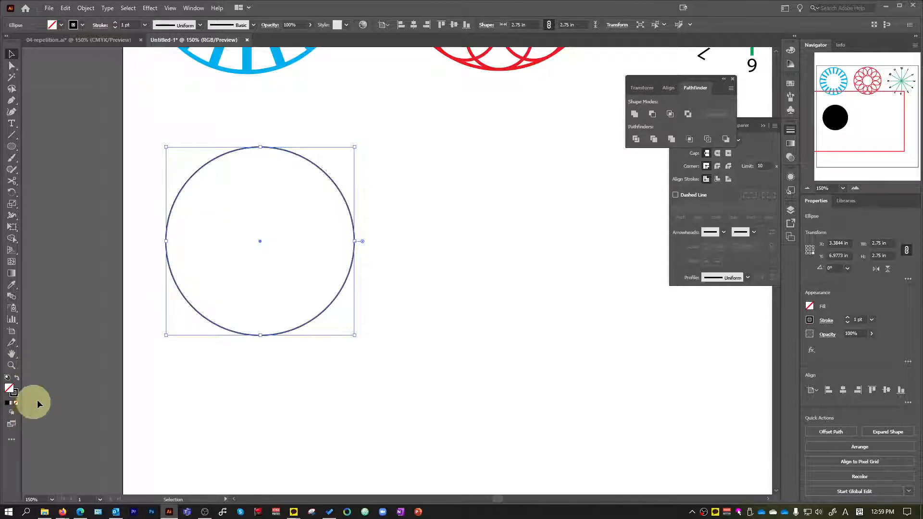
key(a)
click(718, 179)
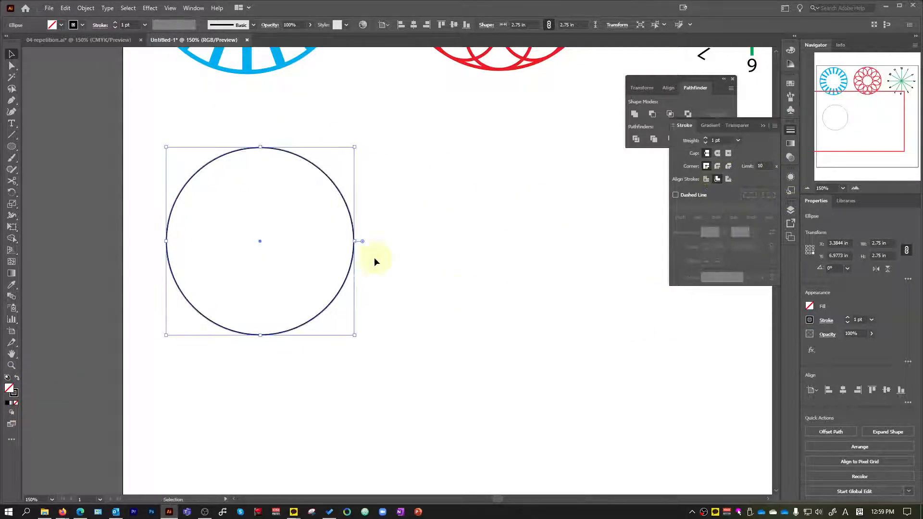
Shift the outlined circle about 0.17 in to the right and leave it selected.
scroll(339, 179, up, 1)
key(v)
drag(391, 195, 406, 195)
click(313, 158)
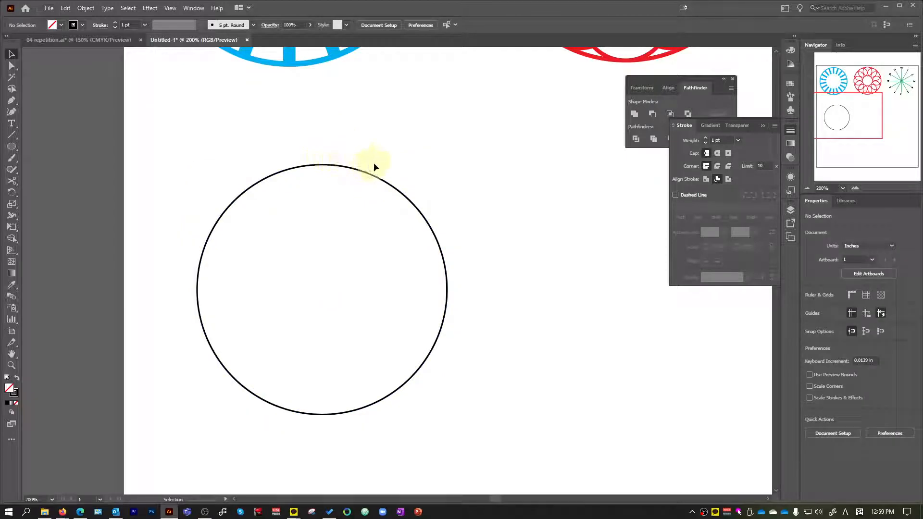
click(325, 167)
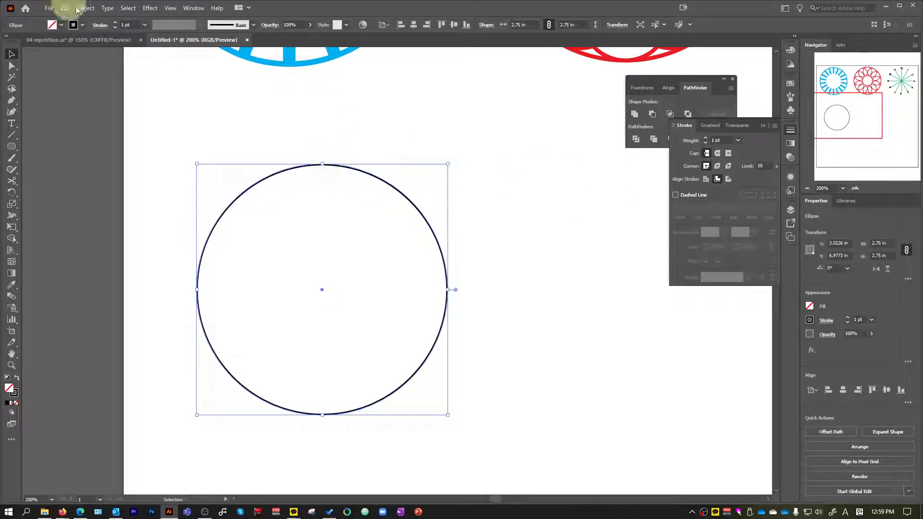
Set the outlined circle's stroke weight to 0.25 pt and deselect the circle.
click(145, 24)
click(160, 35)
click(364, 115)
drag(377, 118, 281, 223)
click(407, 128)
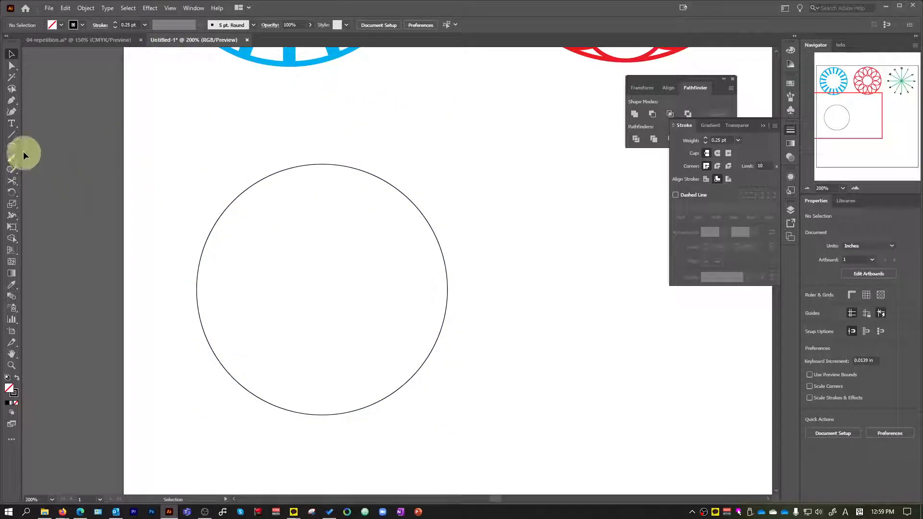
Turn the thin circle into a text path with the Type on a Path tool and clear the placeholder text.
click(12, 126)
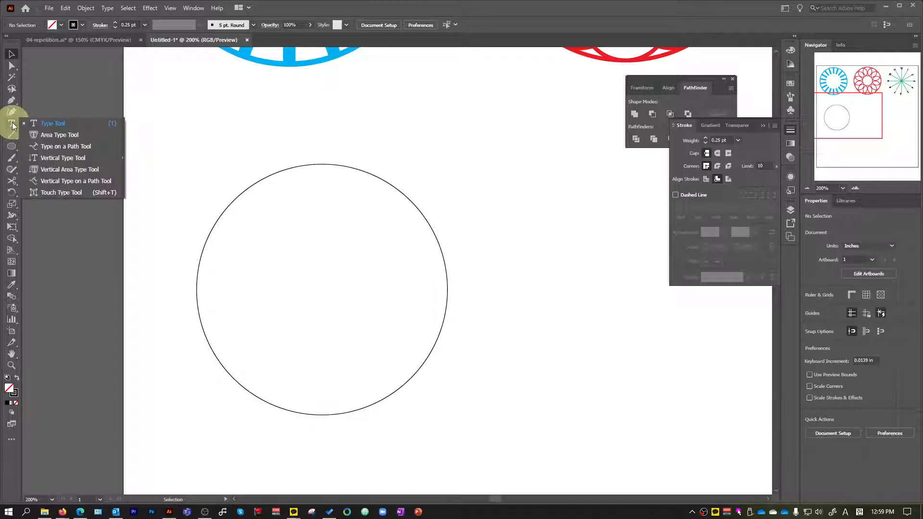
click(66, 146)
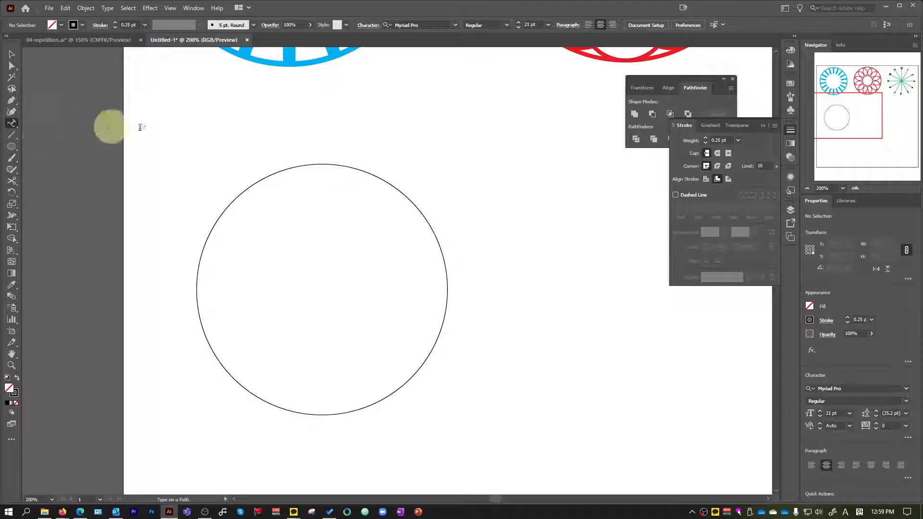
click(334, 164)
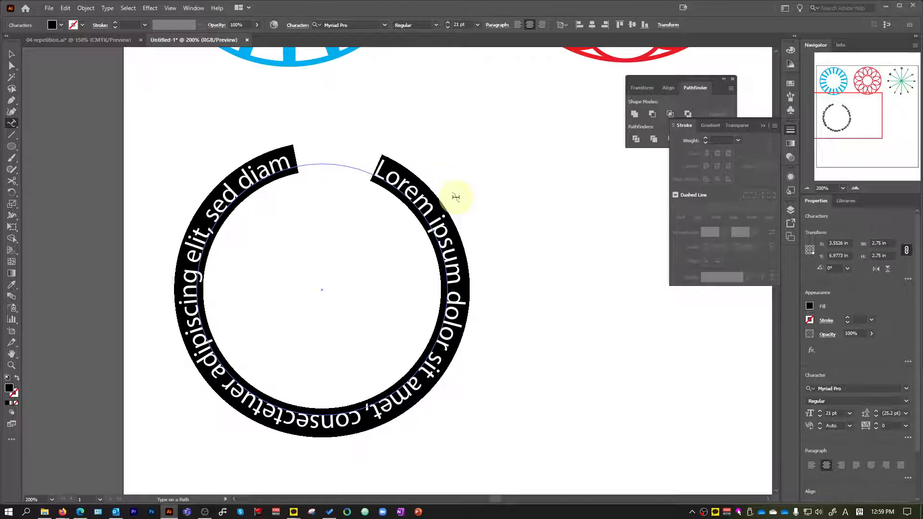
key(BackSpace)
Enter "I llove digital design and this is a cool project I can't wait to get started bla" around the circle.
text(I love)
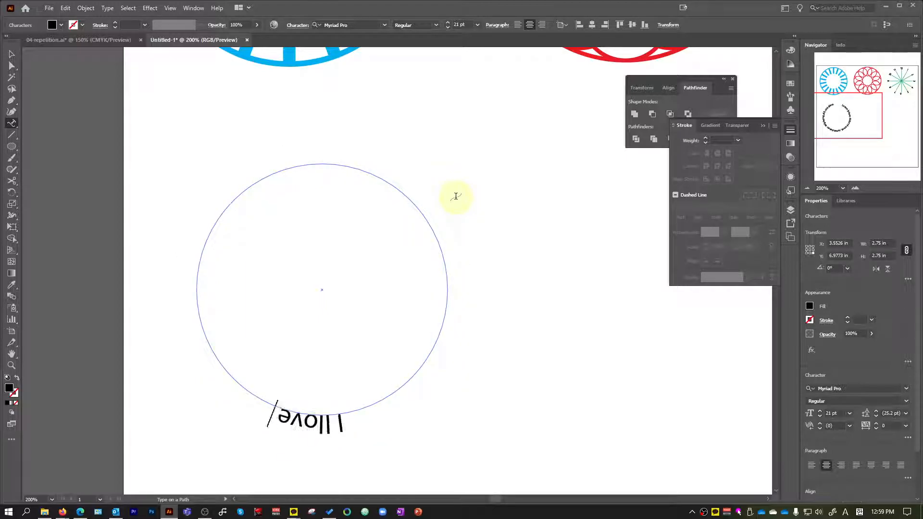
text( digital design and)
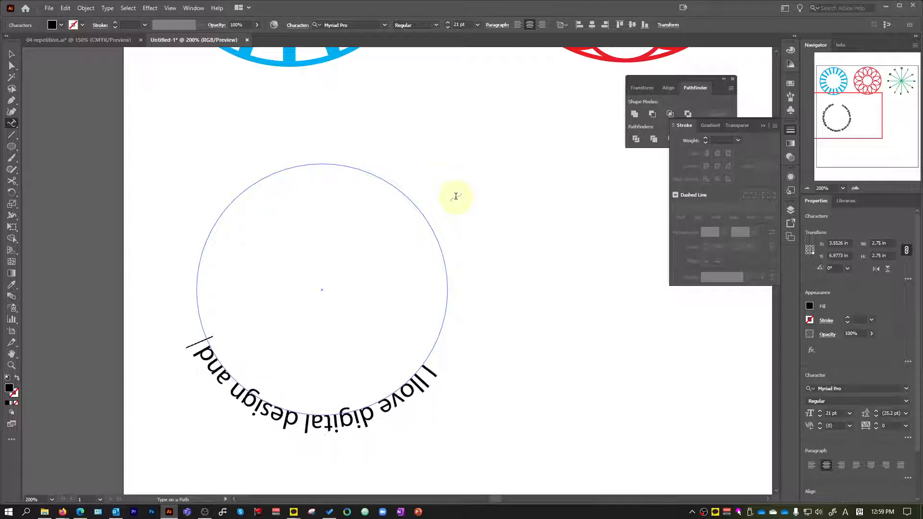
text( this is a coo)
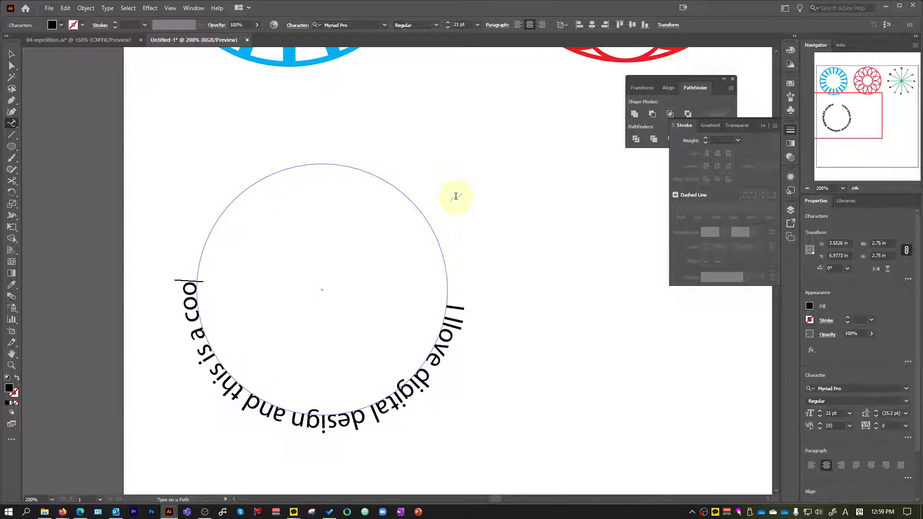
text(l project I)
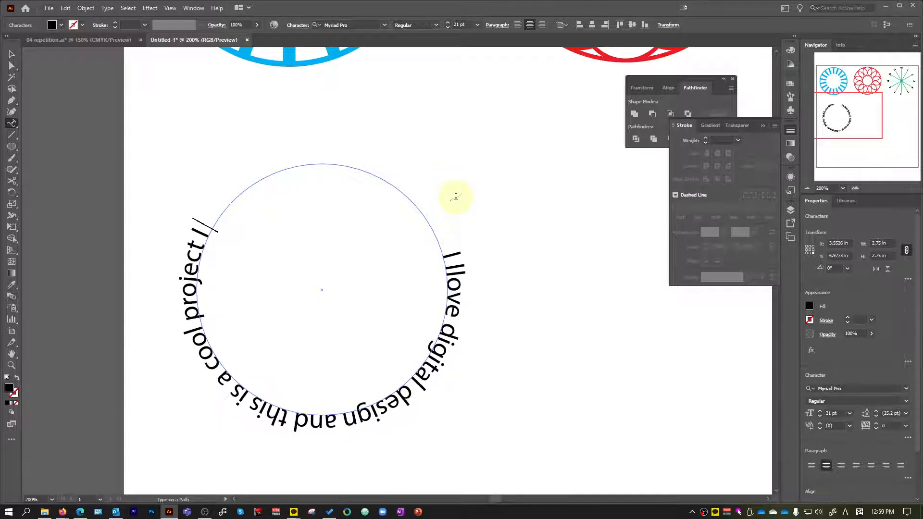
text( can't wait)
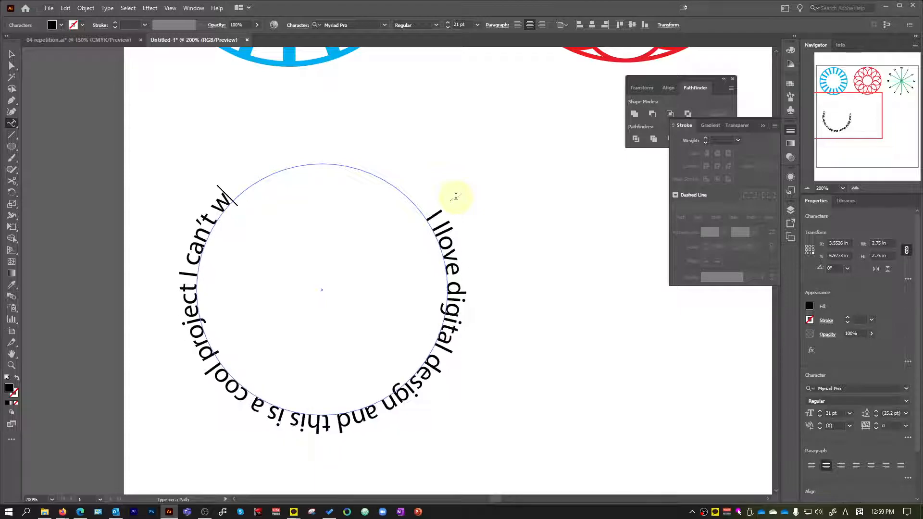
text( to wo)
key(BackSpace)
key(BackSpace)
text(ge)
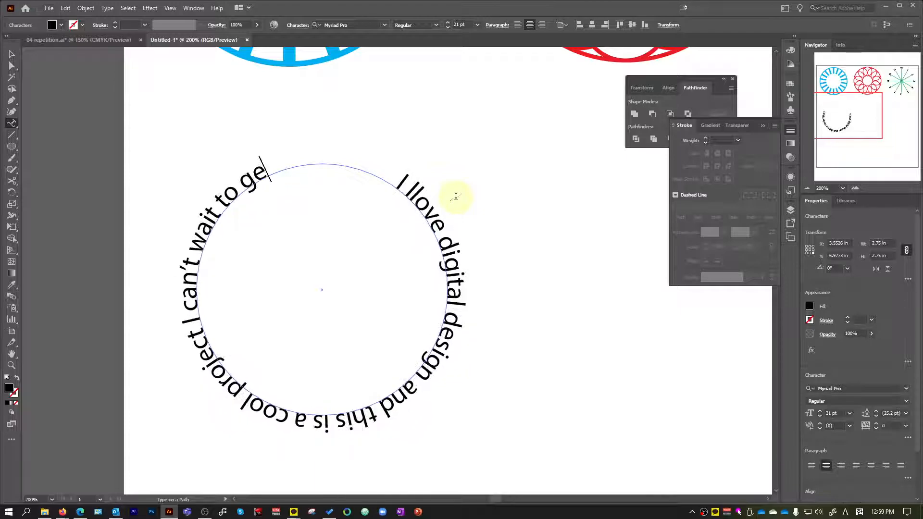
text(t started on)
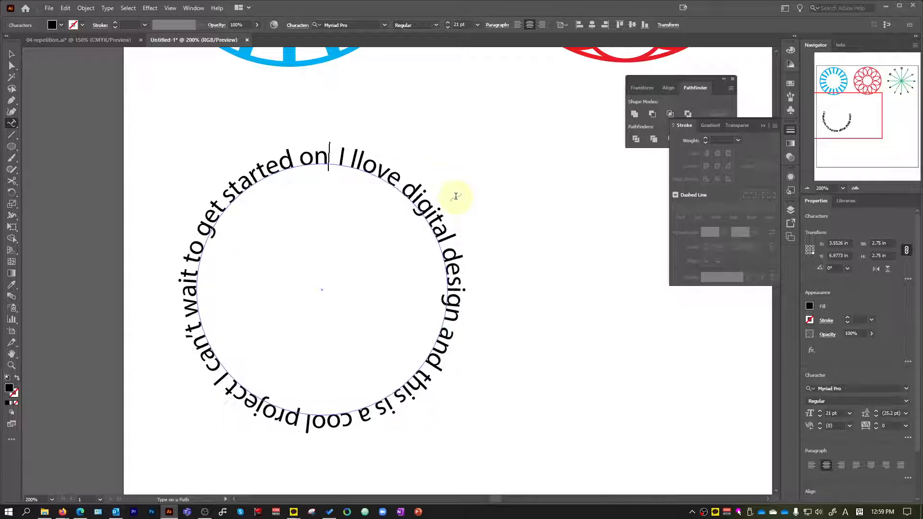
key(BackSpace)
key(BackSpace)
key(BackSpace)
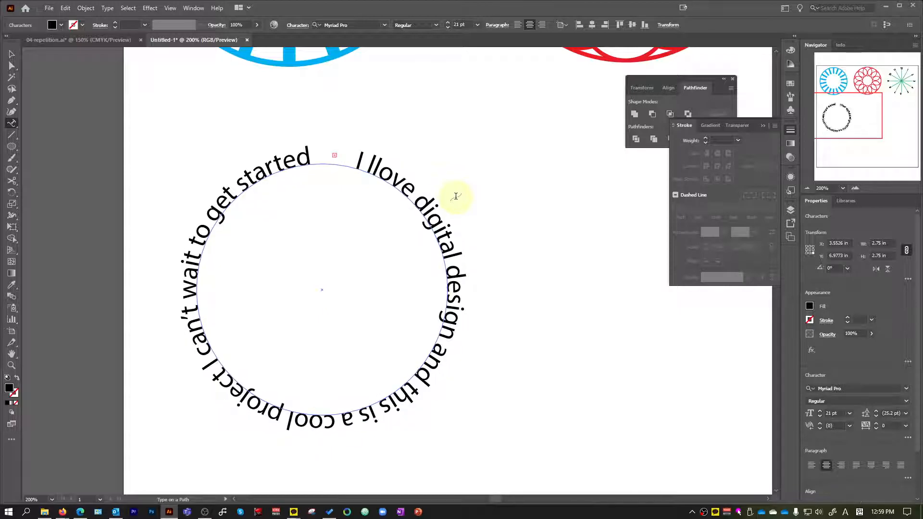
text(bla)
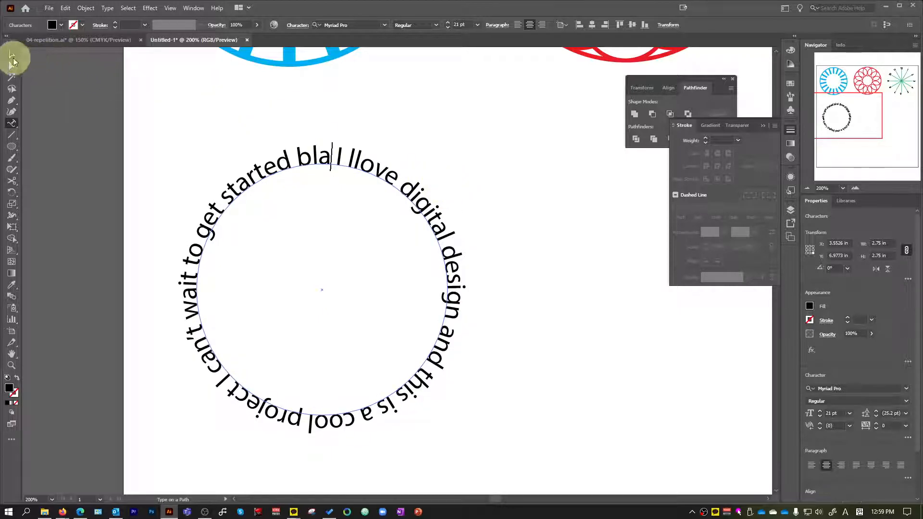
click(13, 57)
ctrl+click(325, 144)
ctrl+click(324, 143)
drag(345, 151, 355, 176)
key(a)
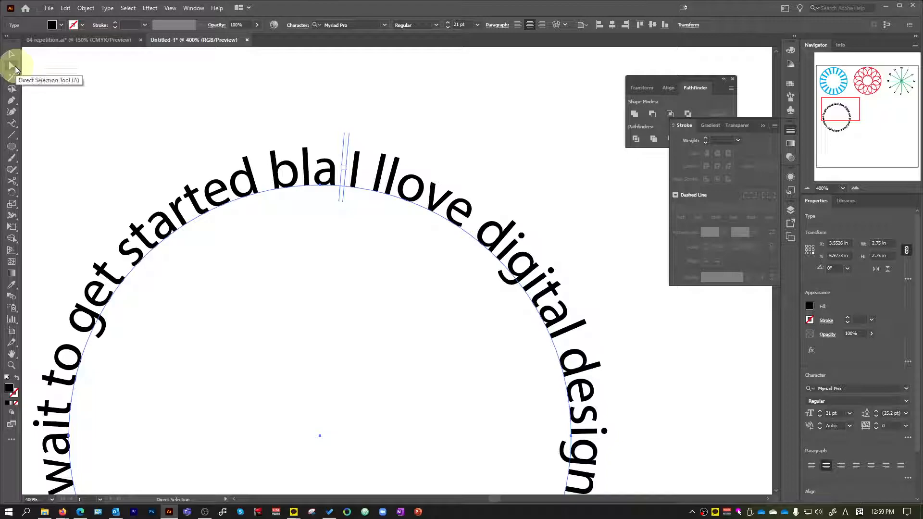
key(t)
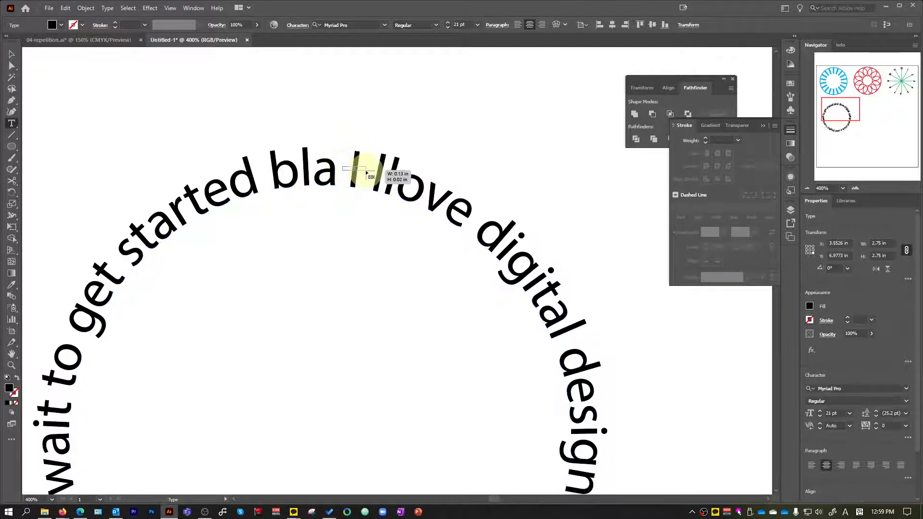
key(v)
click(344, 168)
scroll(358, 175, up, 2)
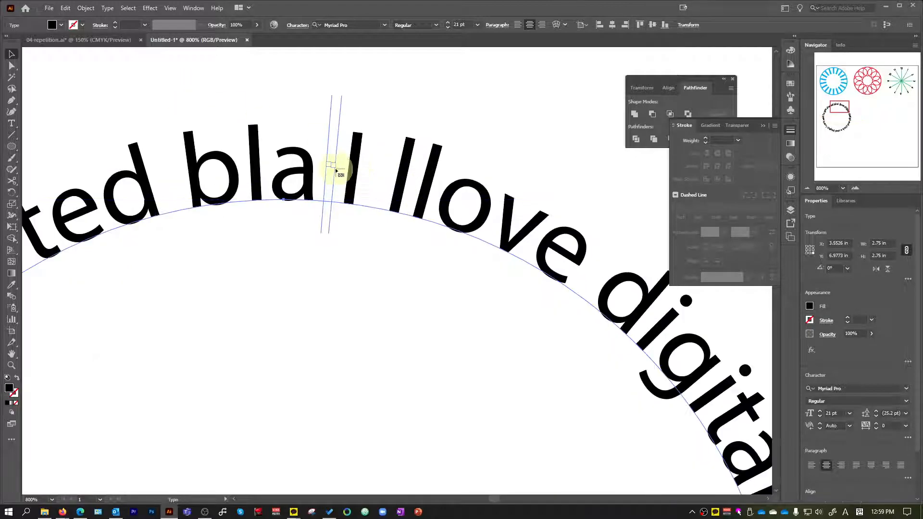
click(12, 55)
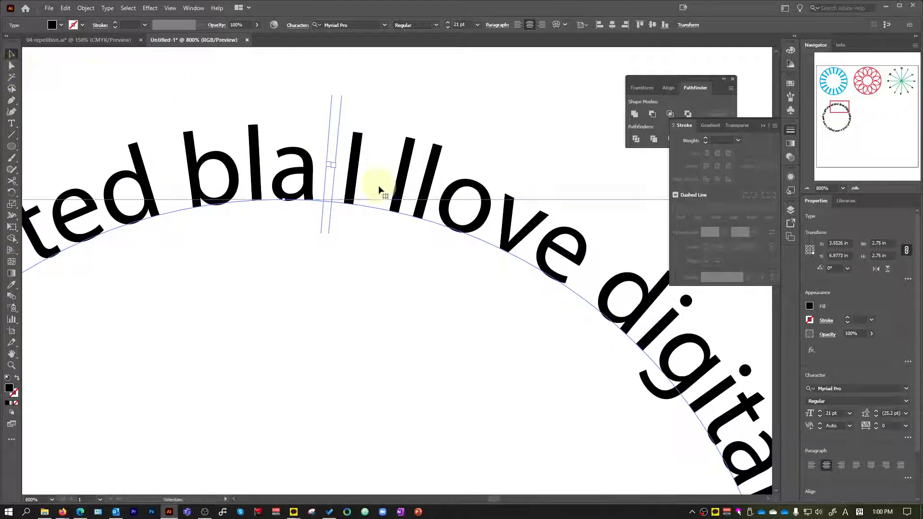
key(t)
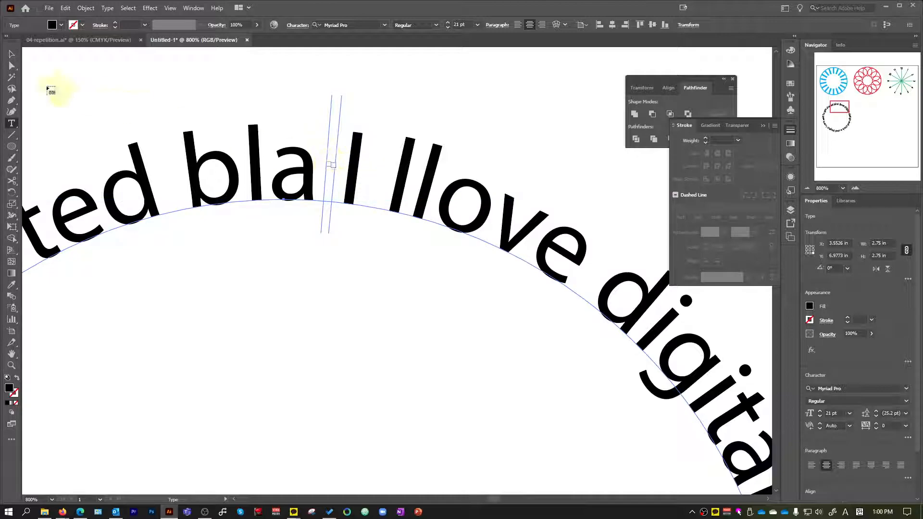
Reposition the path text's start and end brackets with Direct Selection so they meet at the top of the circle, and deselect the text.
click(12, 65)
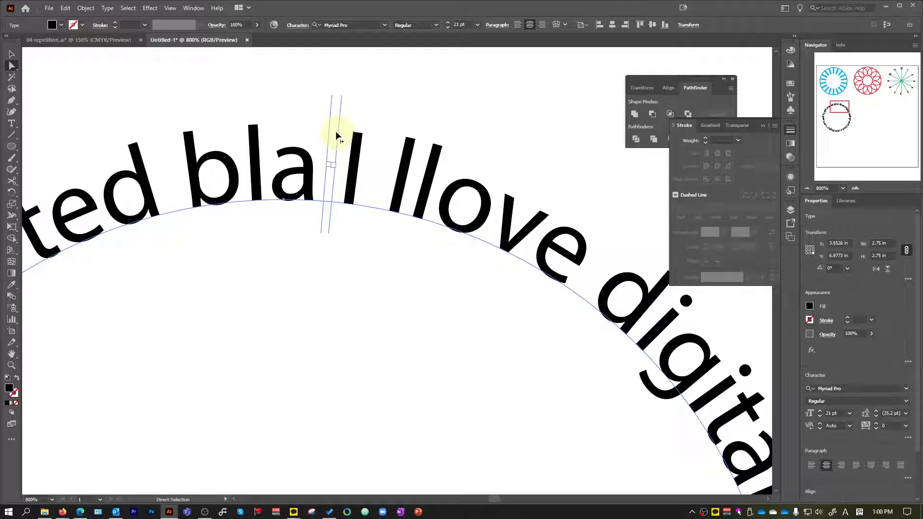
drag(337, 131, 410, 164)
drag(330, 137, 123, 137)
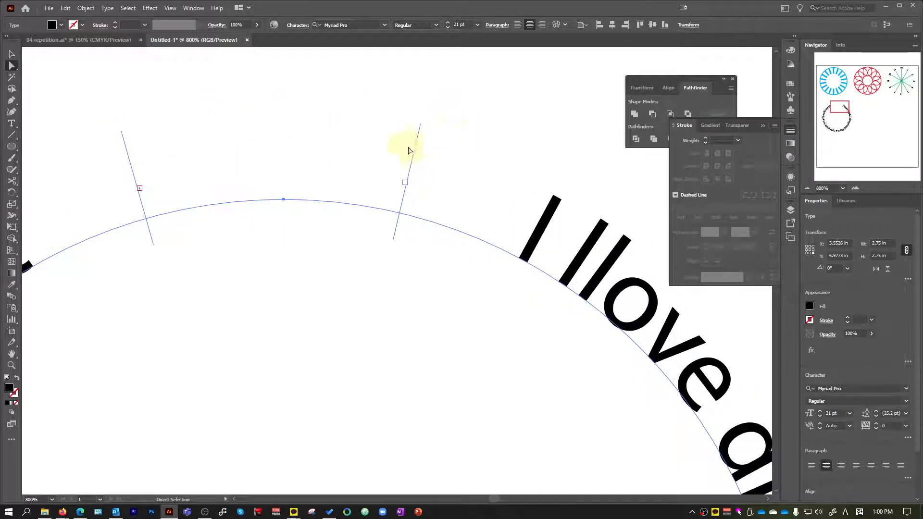
drag(414, 152, 280, 134)
drag(135, 152, 265, 150)
click(217, 68)
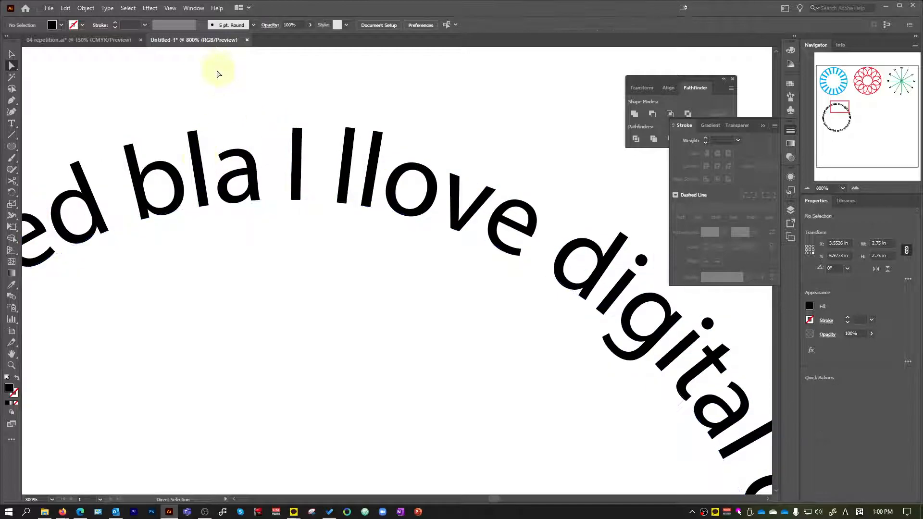
Examine the circular text, its path and the position of its brackets, both up close and against the neighbouring designs.
scroll(267, 133, down, 4)
scroll(365, 255, down, 1)
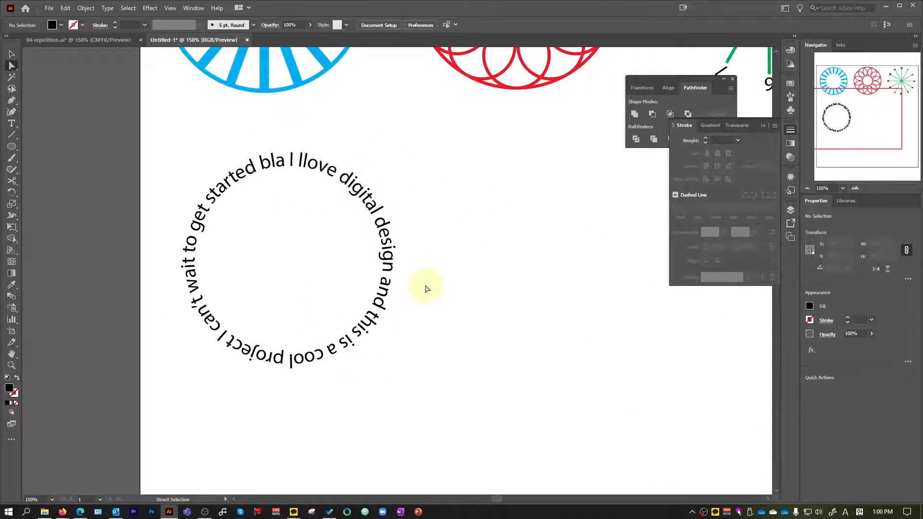
scroll(188, 241, up, 1)
key(v)
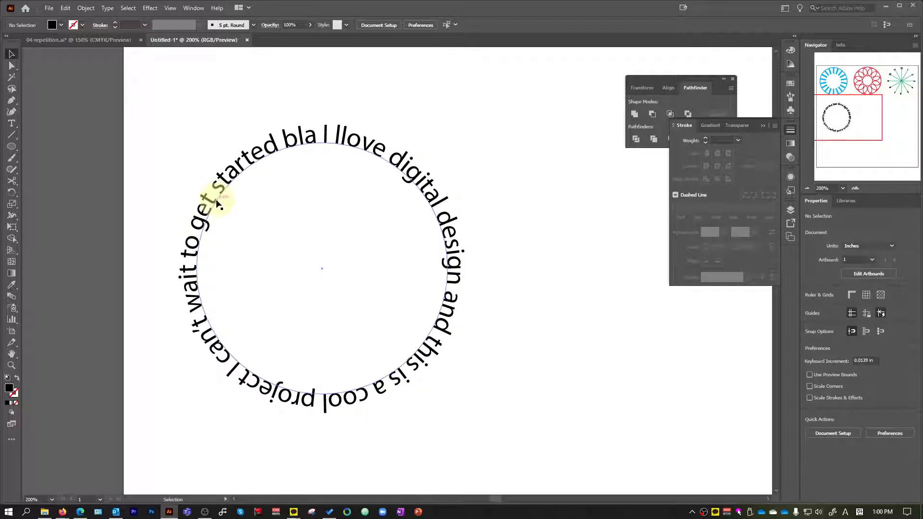
click(216, 202)
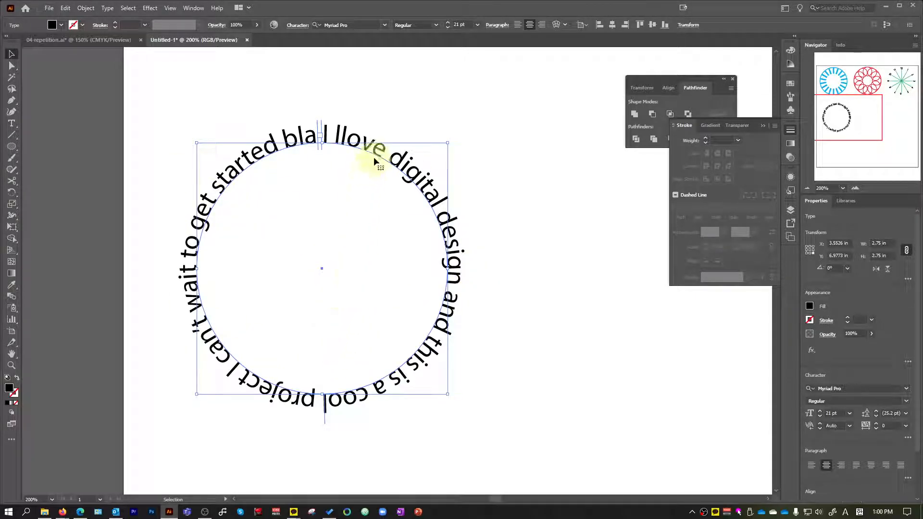
scroll(380, 173, up, 2)
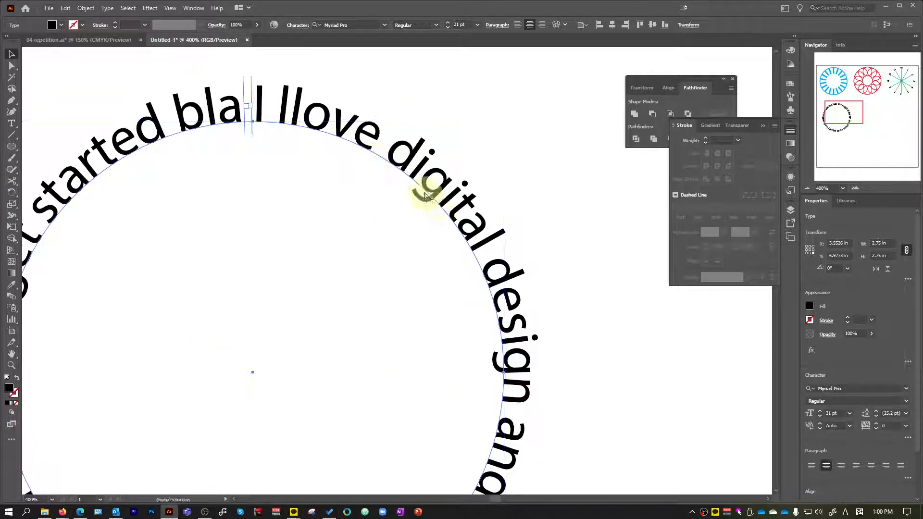
scroll(294, 154, down, 2)
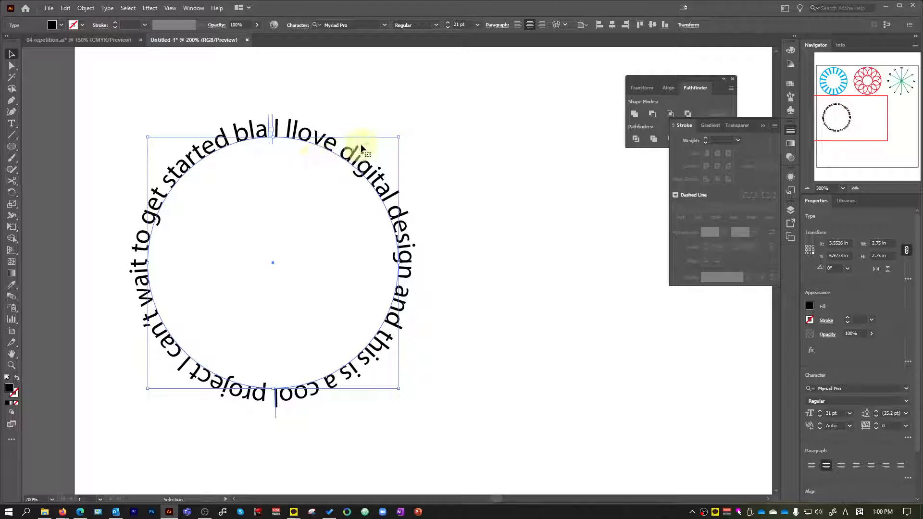
click(495, 231)
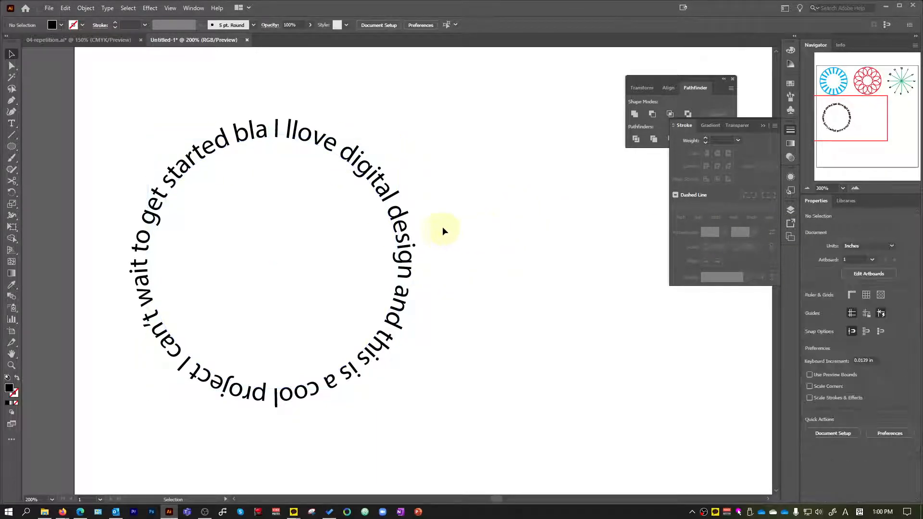
scroll(441, 228, down, 3)
scroll(419, 208, up, 3)
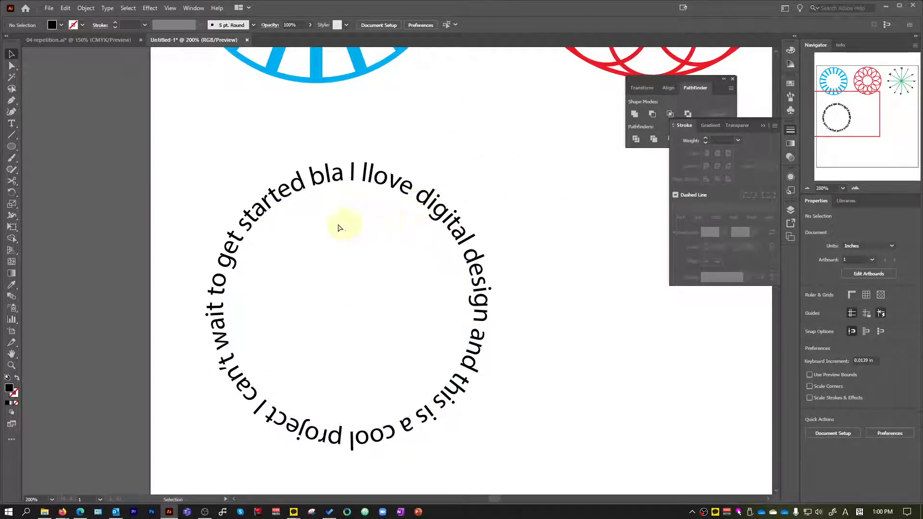
scroll(350, 224, down, 3)
scroll(707, 323, up, 3)
scroll(321, 284, down, 1)
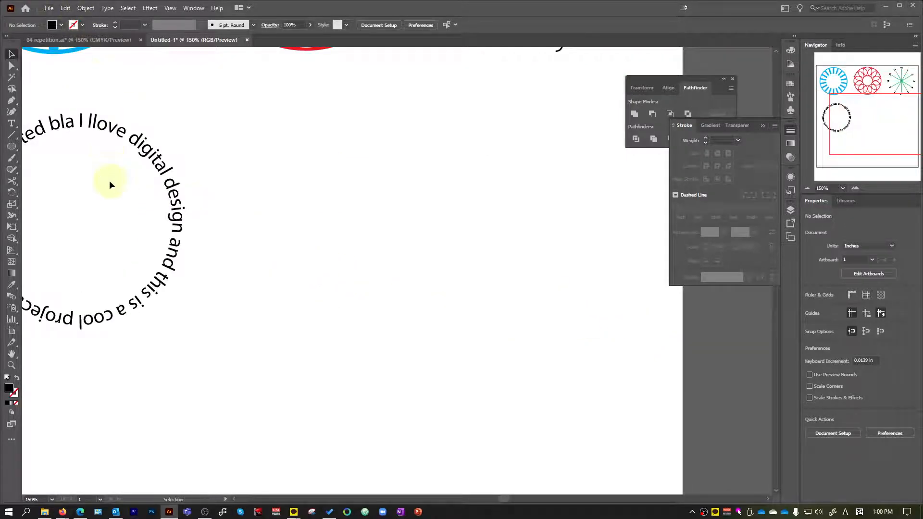
click(125, 148)
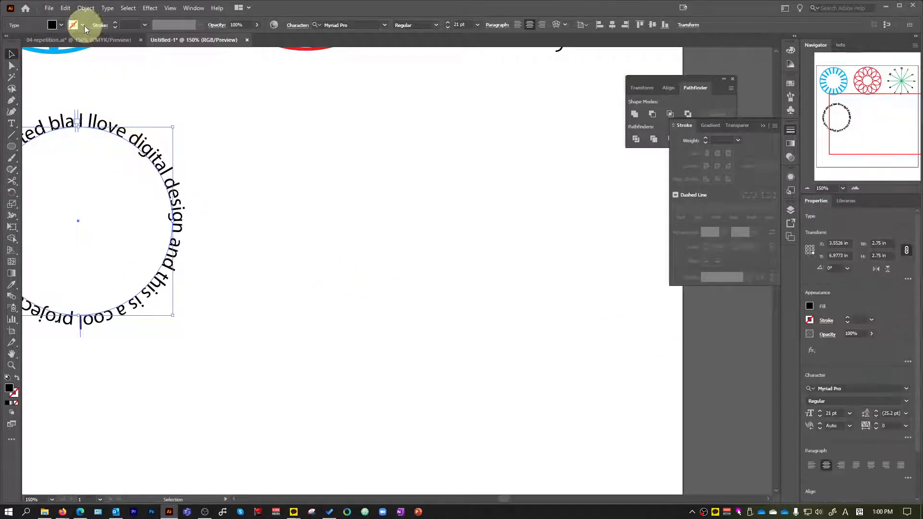
click(284, 233)
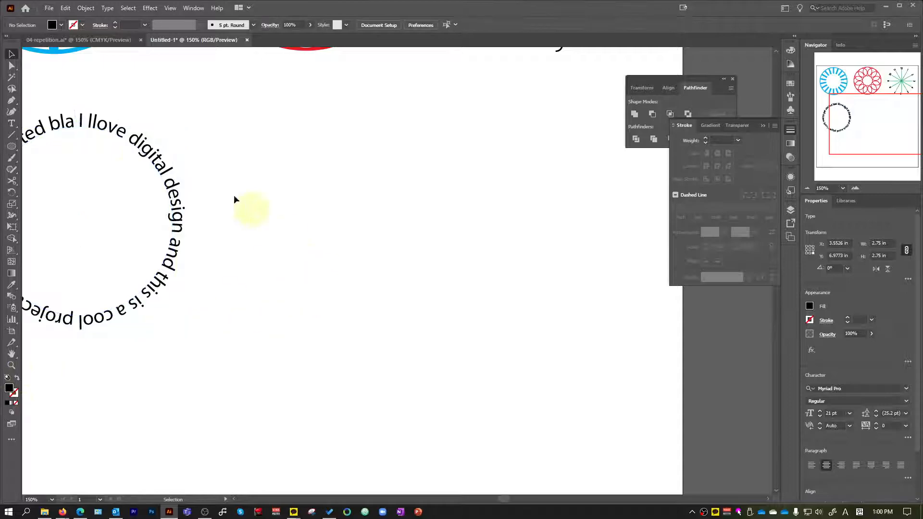
Create a 2.75 by 2.75 in circle with a black outline and no fill, placed level with and to the right of the circular text.
click(12, 146)
click(356, 232)
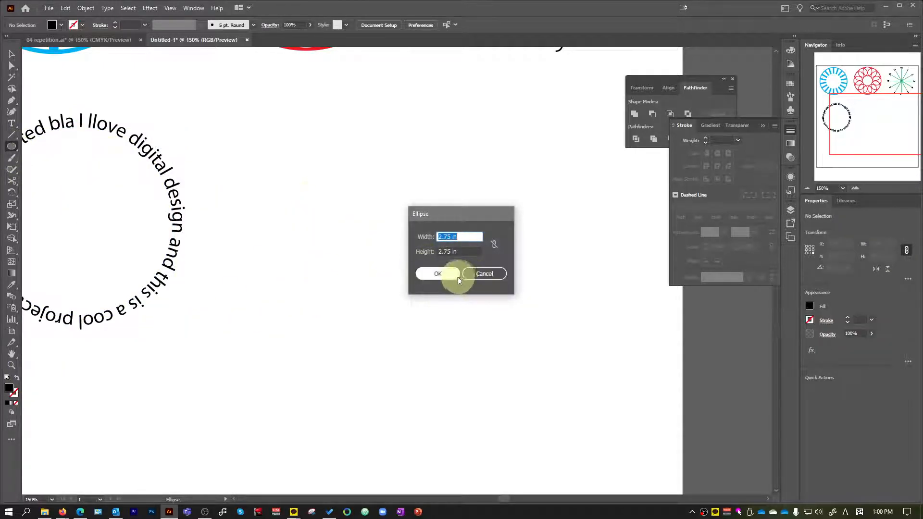
click(442, 276)
key(v)
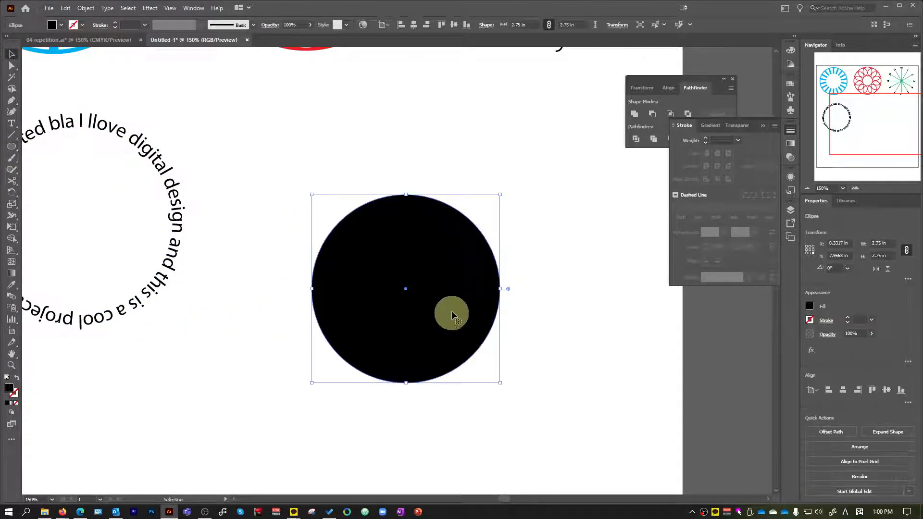
mouse_move(453, 289)
mouse_down()
mouse_move(388, 215)
mouse_move(376, 225)
mouse_up()
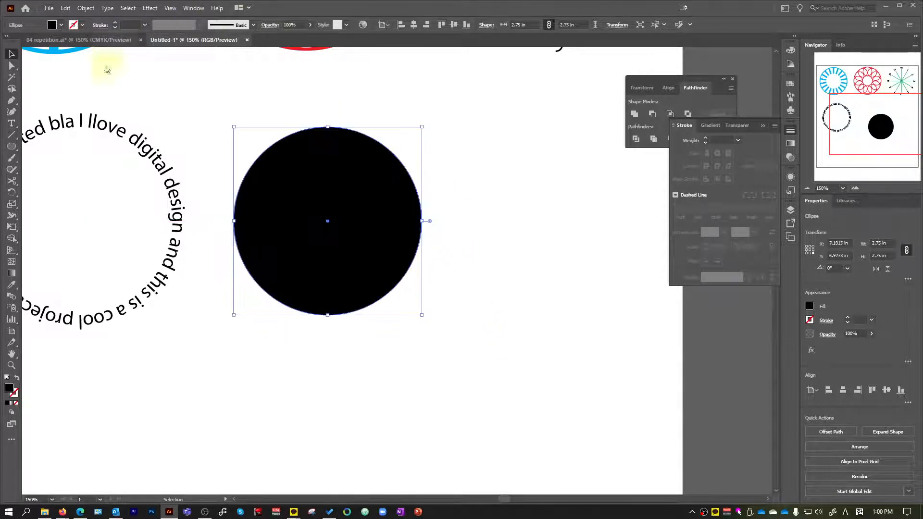
click(17, 379)
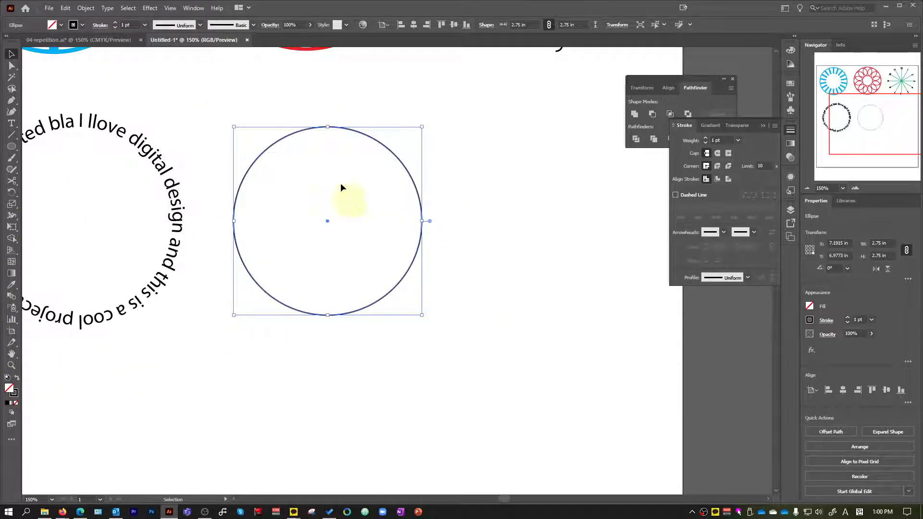
Delete the outlined circle to the right of the circular text.
click(212, 116)
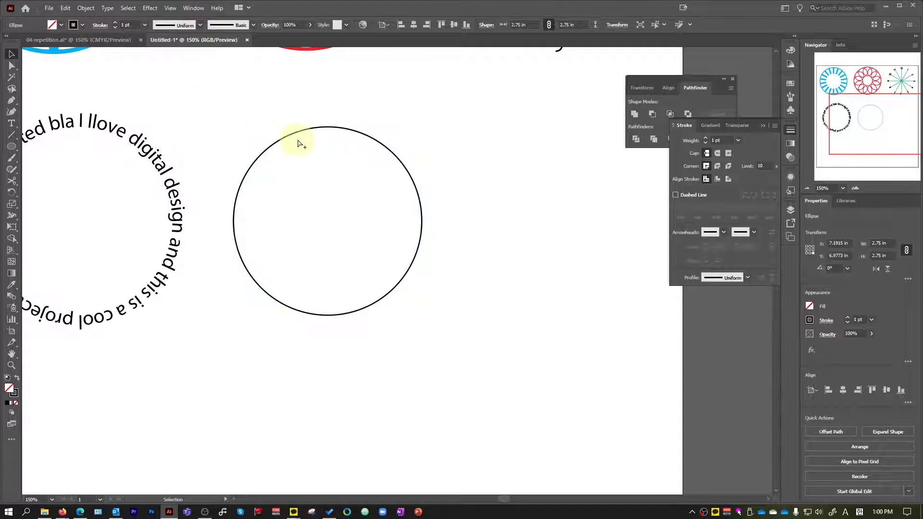
drag(307, 142, 402, 140)
click(453, 132)
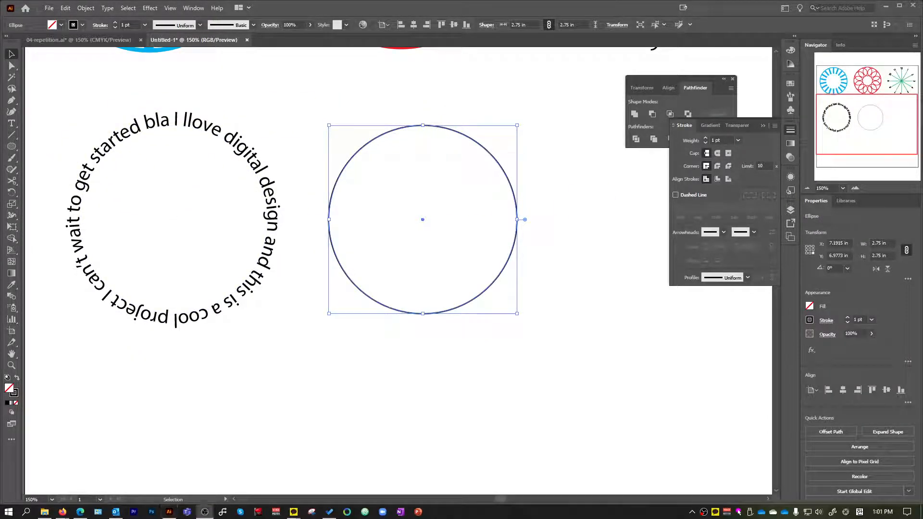
scroll(452, 351, up, 1)
drag(545, 382, 397, 229)
key(Delete)
Duplicate the circular text and place the copy to the right of the original, roughly level with it.
drag(279, 399, 58, 121)
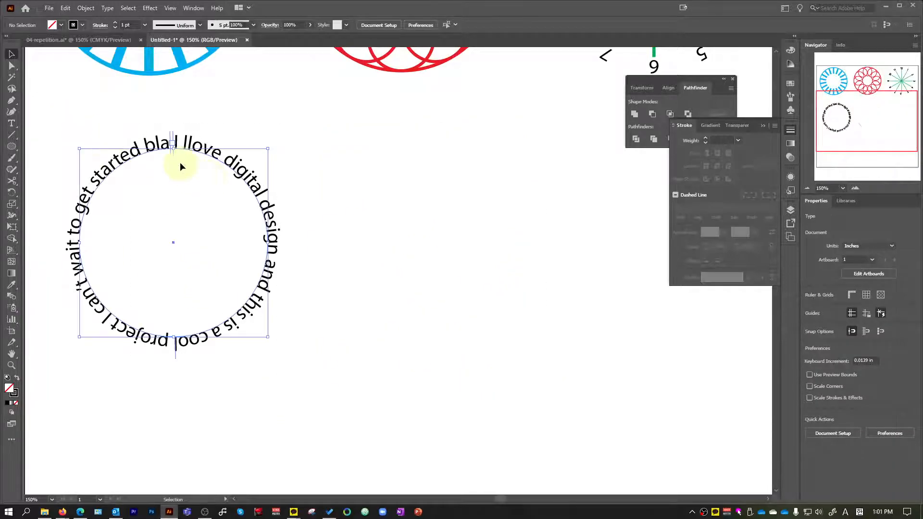
key(ctrl+c)
key(ctrl+v)
drag(375, 164, 395, 143)
click(420, 148)
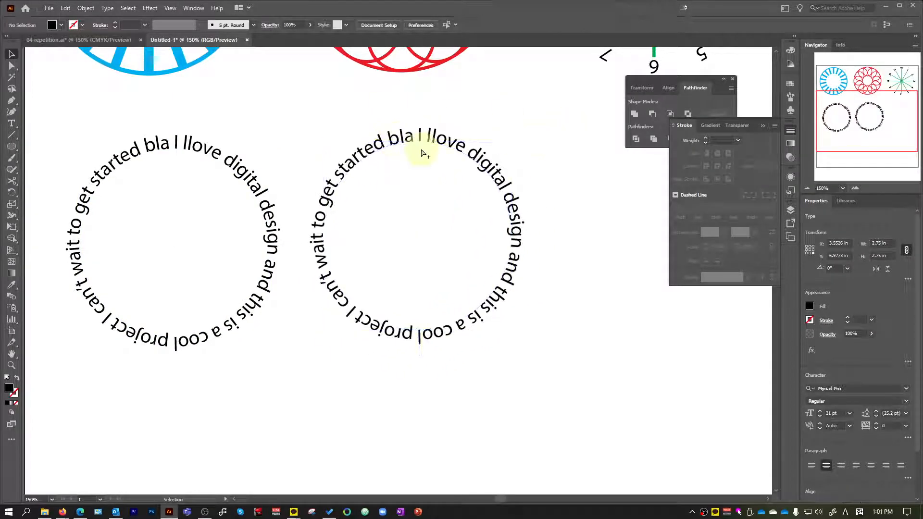
Shift the copied text's start bracket clockwise with Direct Selection to open a gap between the brackets at the top of the circle.
scroll(420, 148, up, 2)
click(525, 149)
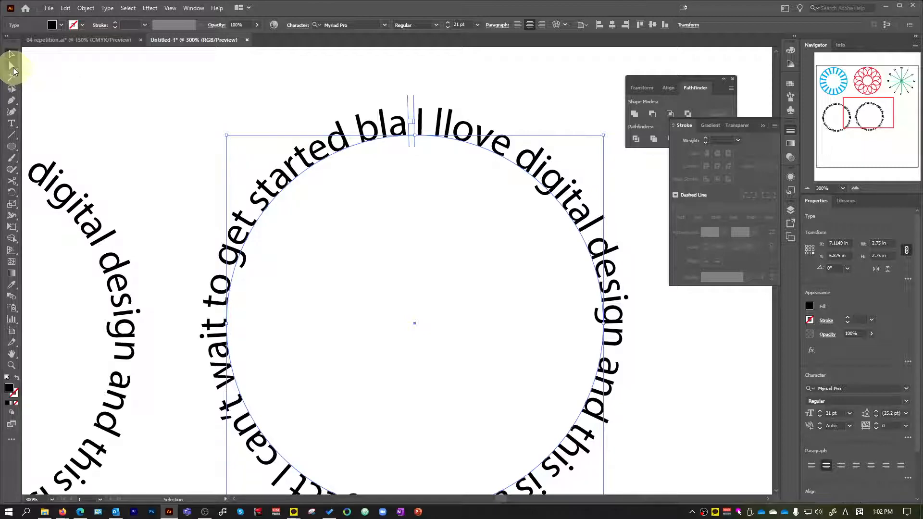
click(12, 66)
scroll(407, 104, up, 1)
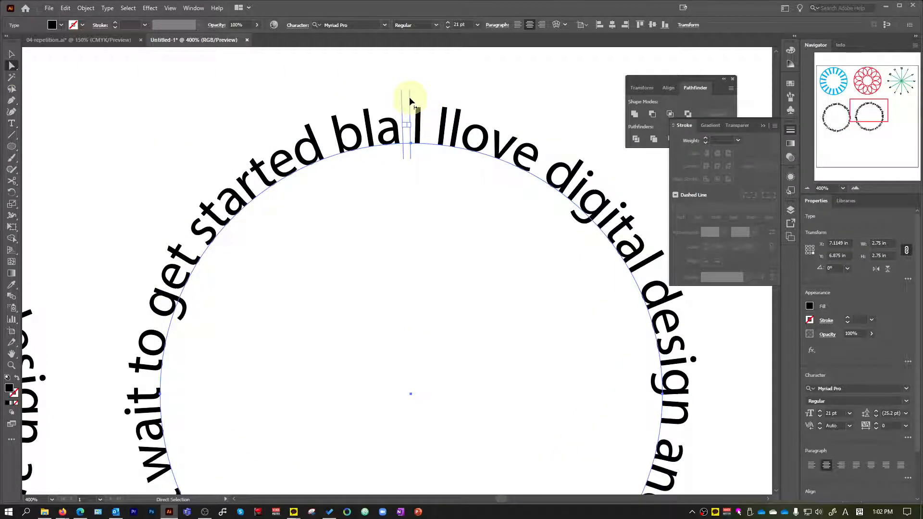
drag(408, 133, 420, 118)
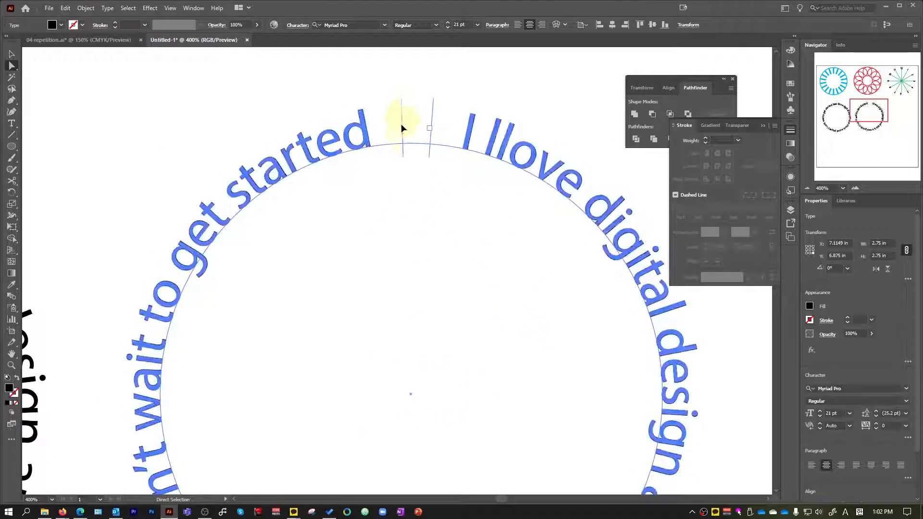
Flip the copied text to the inside of its circle by moving its center bracket across the path.
scroll(428, 274, down, 2)
scroll(430, 276, down, 4)
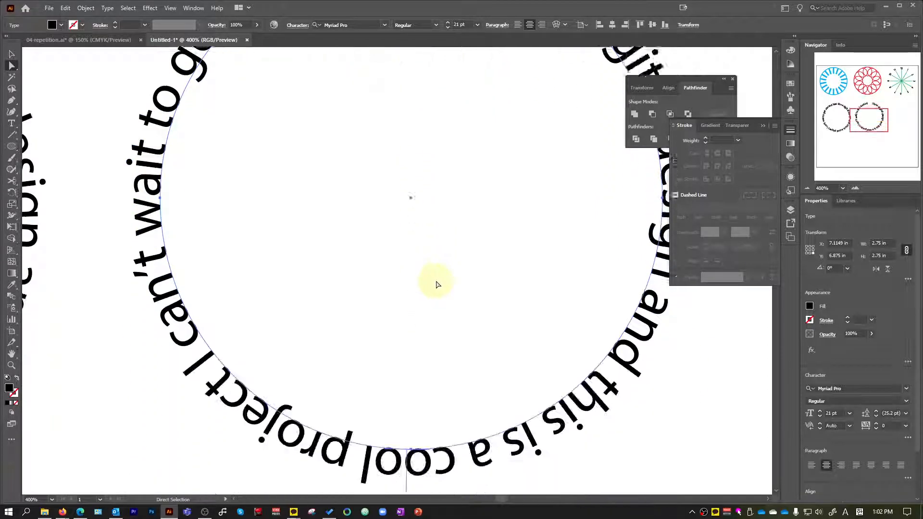
scroll(407, 449, down, 1)
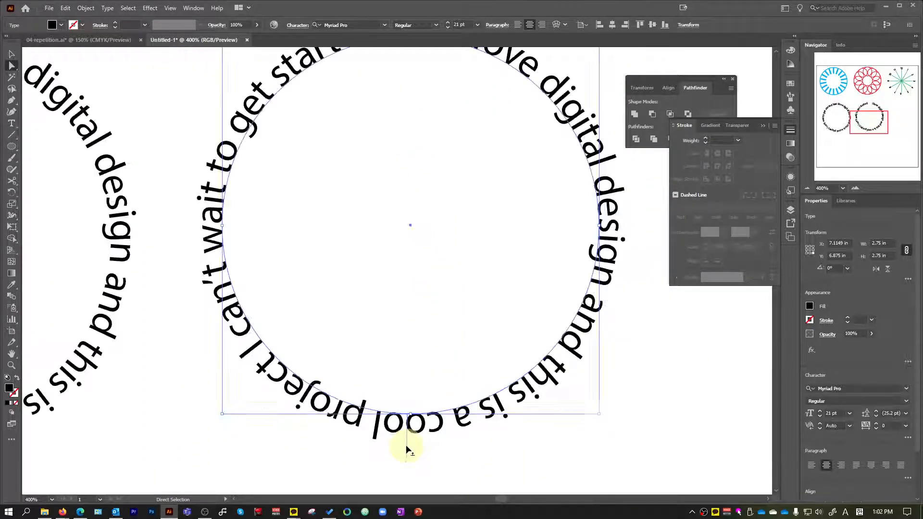
drag(407, 443, 408, 388)
scroll(462, 355, up, 1)
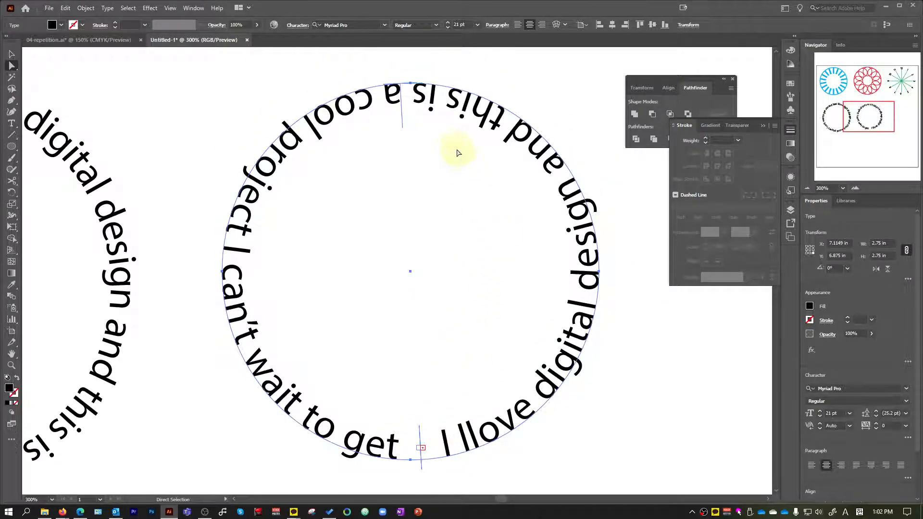
Examine the inward-facing circular text and compare it with the outward-facing original.
scroll(475, 162, down, 1)
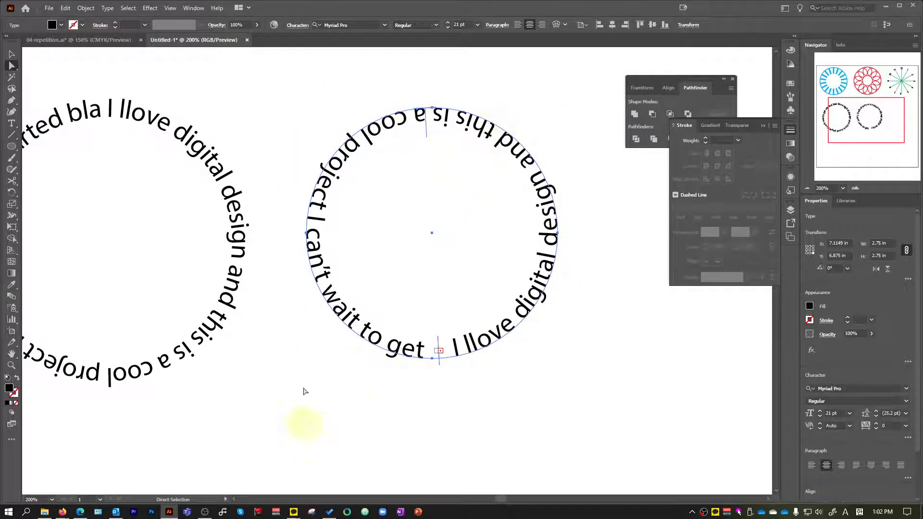
scroll(464, 149, up, 1)
click(12, 54)
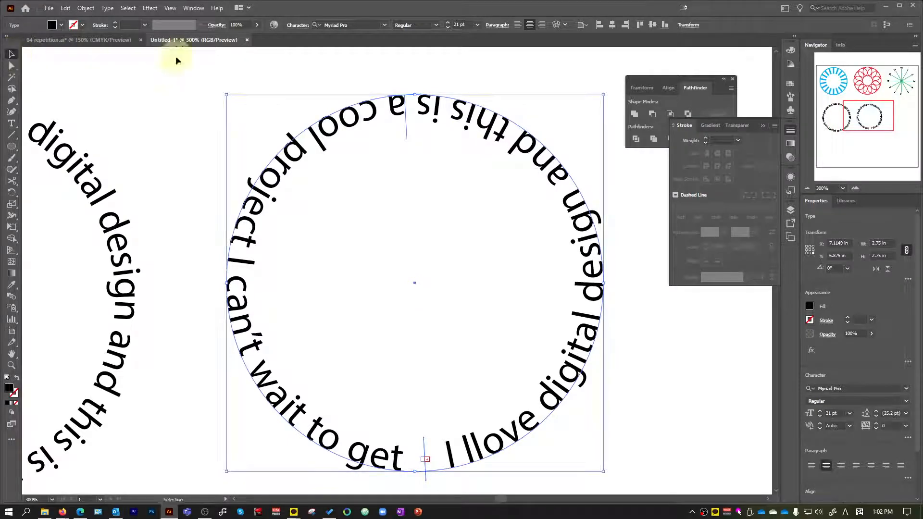
click(401, 85)
click(382, 100)
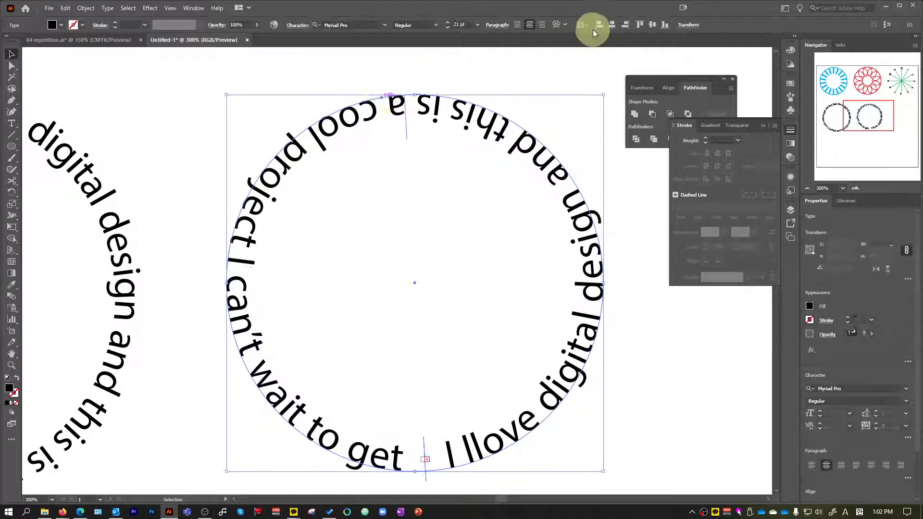
click(525, 191)
scroll(526, 192, down, 3)
scroll(515, 304, up, 2)
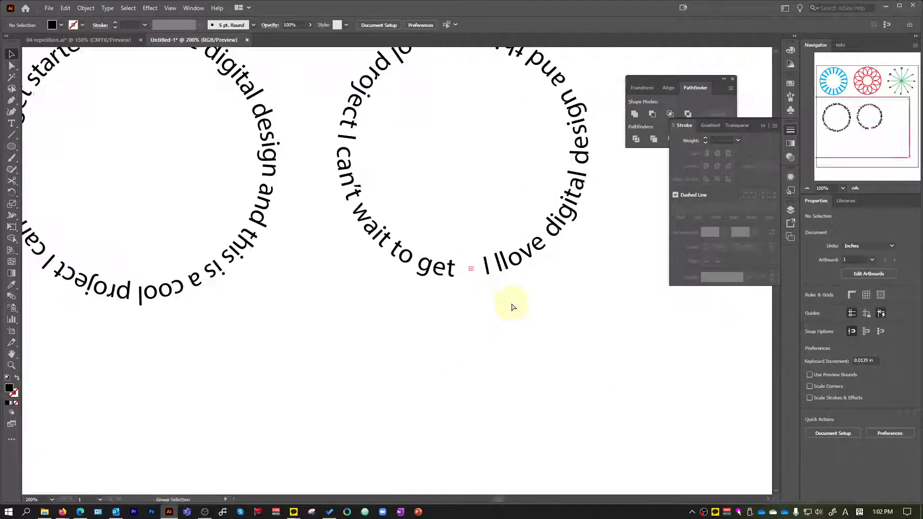
scroll(527, 309, up, 1)
scroll(491, 351, down, 2)
scroll(509, 339, up, 1)
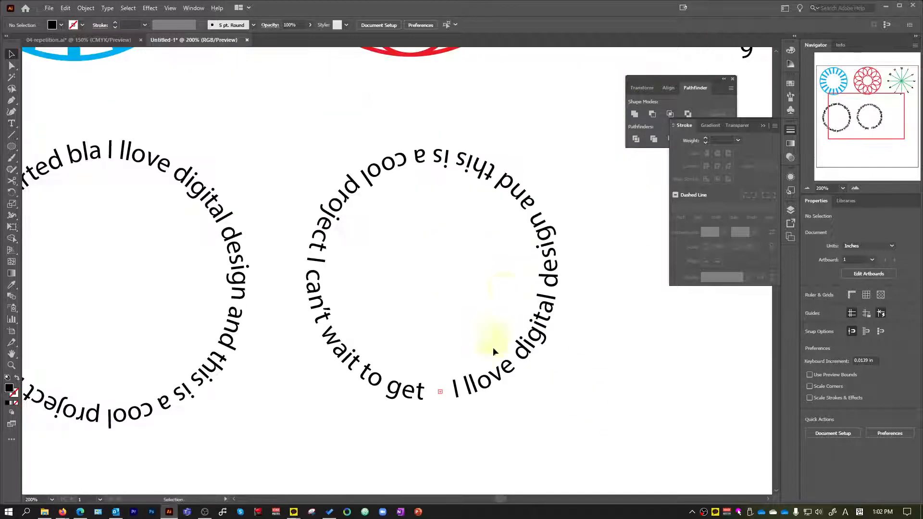
click(304, 263)
click(227, 288)
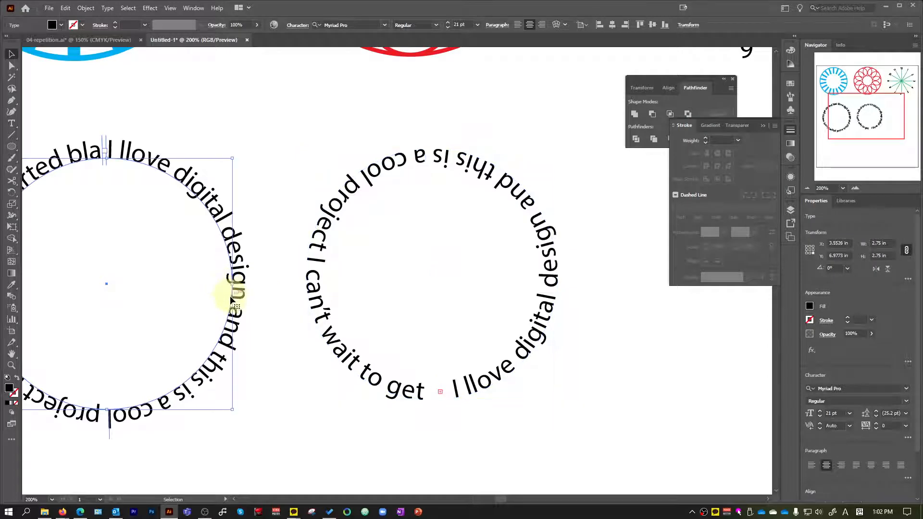
scroll(294, 318, down, 1)
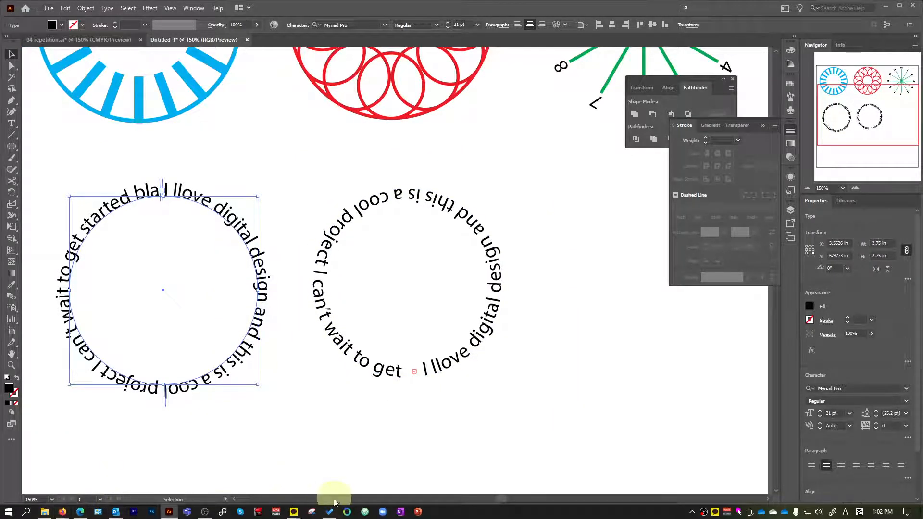
Examine the baseline and ascender text circles in 04-repetition.ai.
click(171, 510)
click(172, 513)
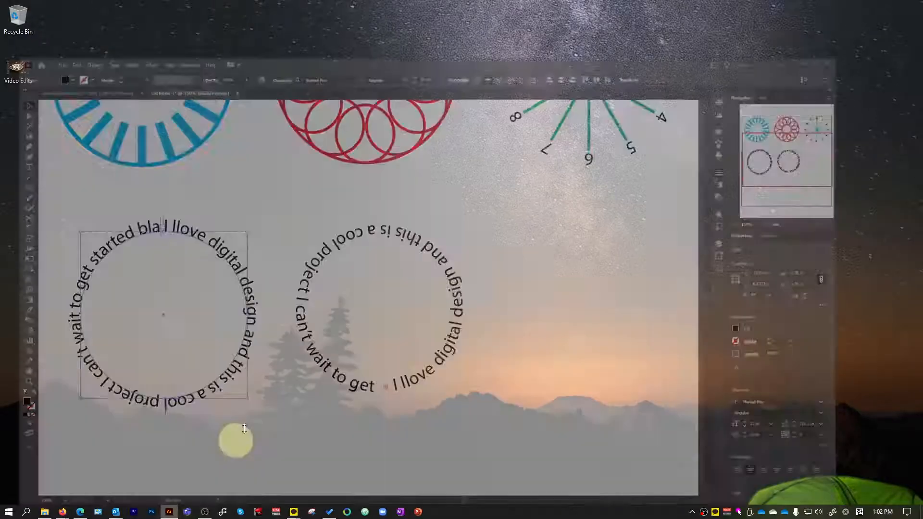
click(123, 44)
scroll(402, 327, down, 3)
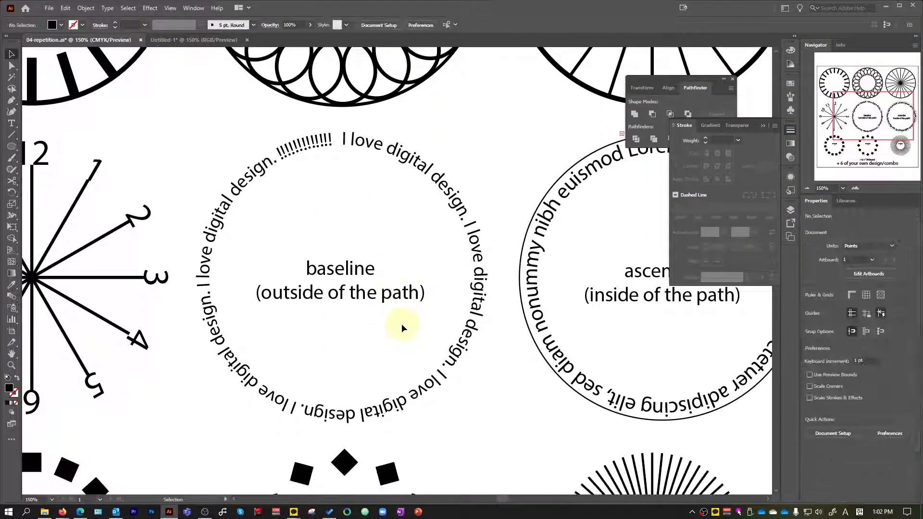
scroll(521, 317, up, 1)
scroll(522, 318, up, 1)
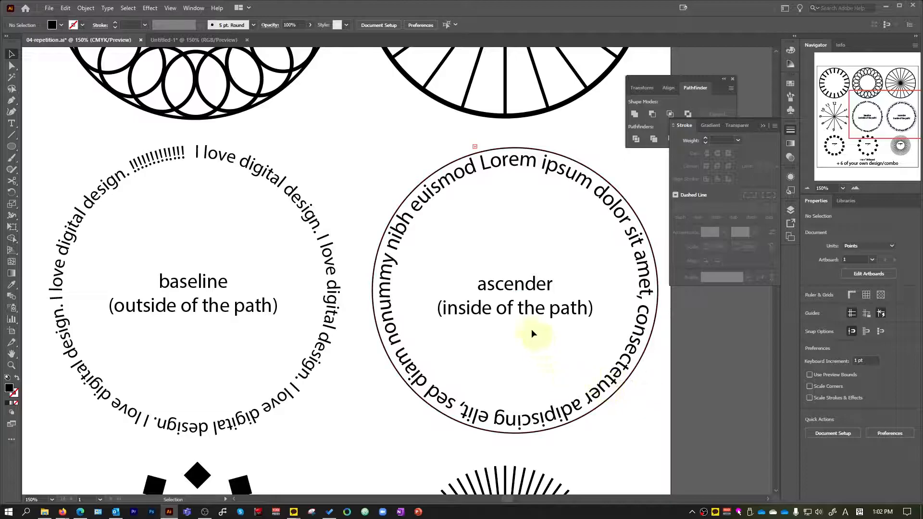
scroll(559, 325, up, 1)
scroll(553, 307, down, 1)
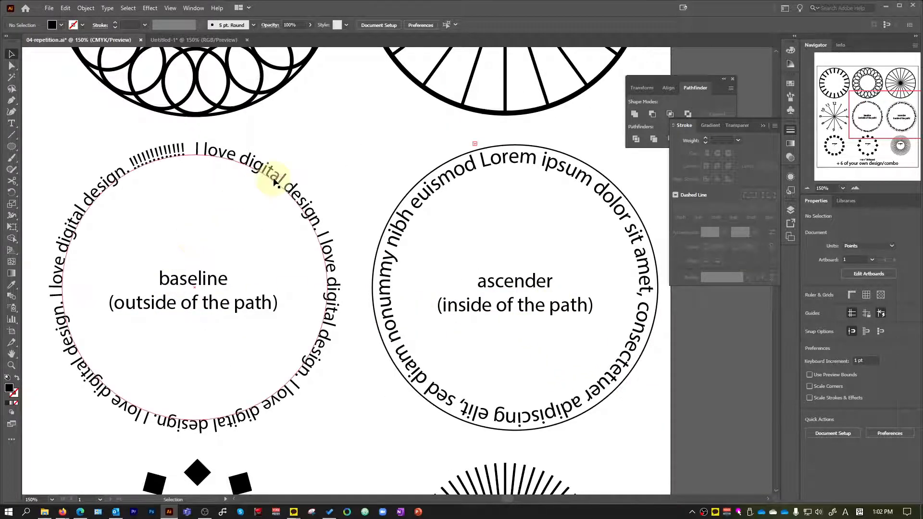
scroll(330, 216, down, 3)
scroll(310, 227, up, 2)
scroll(452, 270, down, 1)
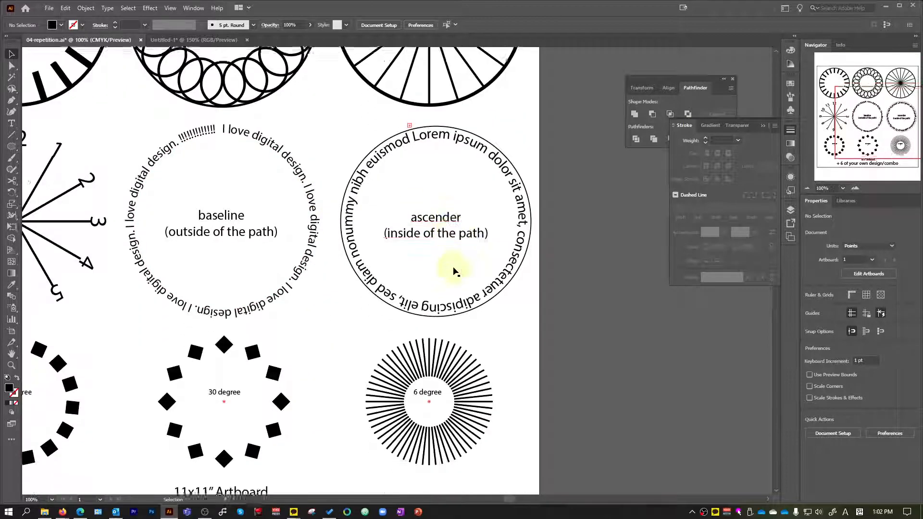
Examine the 24 degree, 30 degree and 6 degree rotation designs in the bottom row of the reference file.
scroll(155, 370, up, 2)
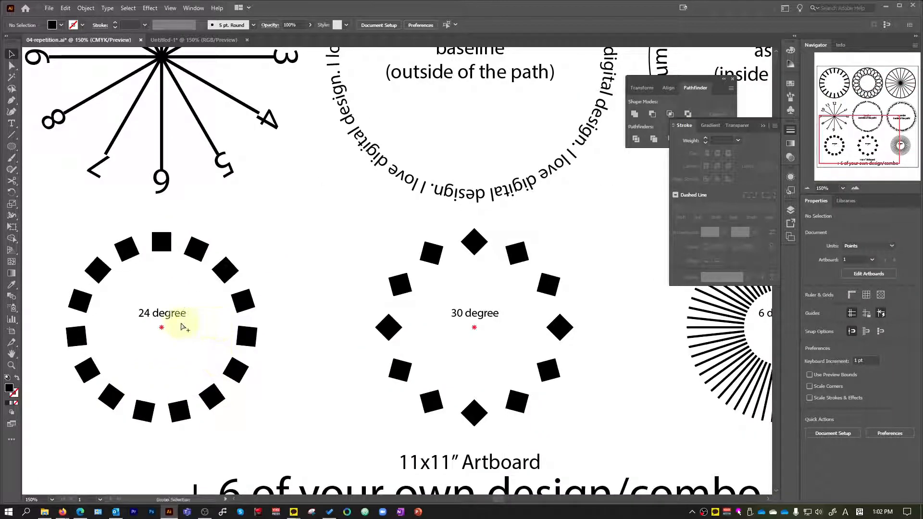
scroll(240, 337, down, 2)
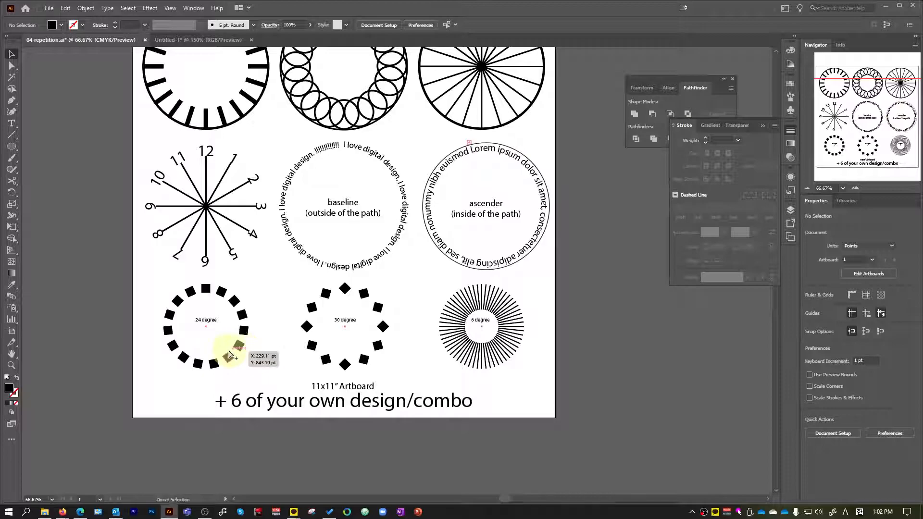
scroll(230, 356, up, 2)
scroll(264, 288, down, 3)
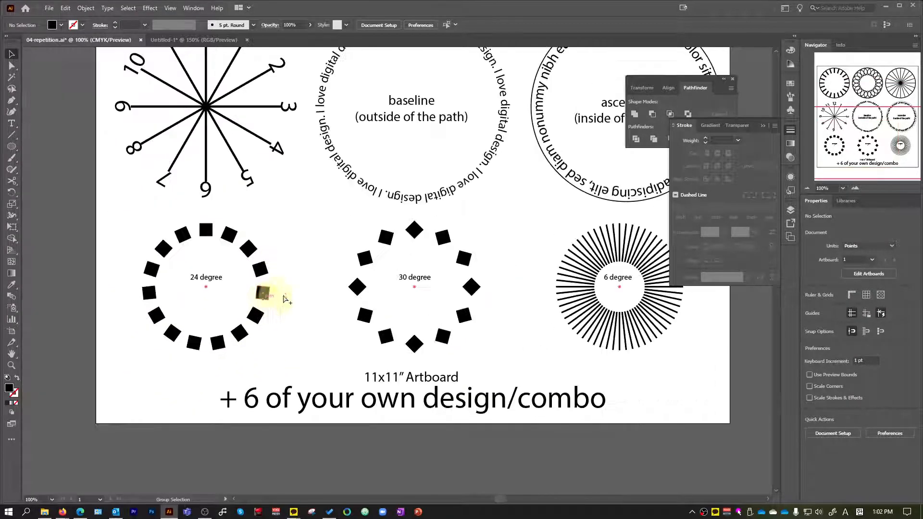
scroll(625, 303, up, 5)
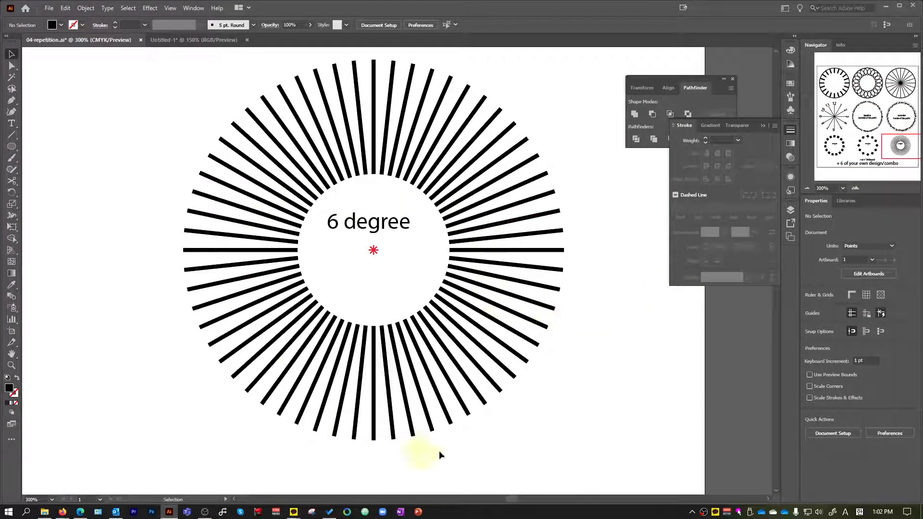
scroll(362, 232, up, 2)
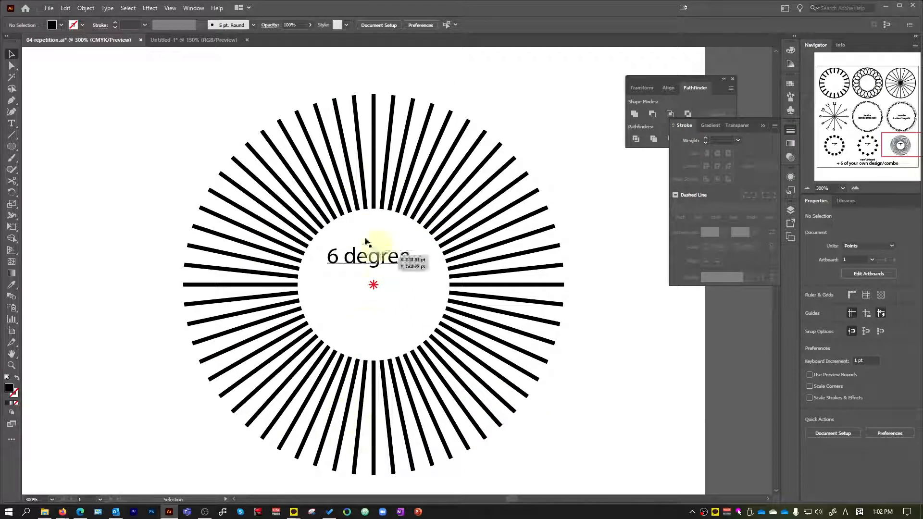
scroll(397, 306, down, 3)
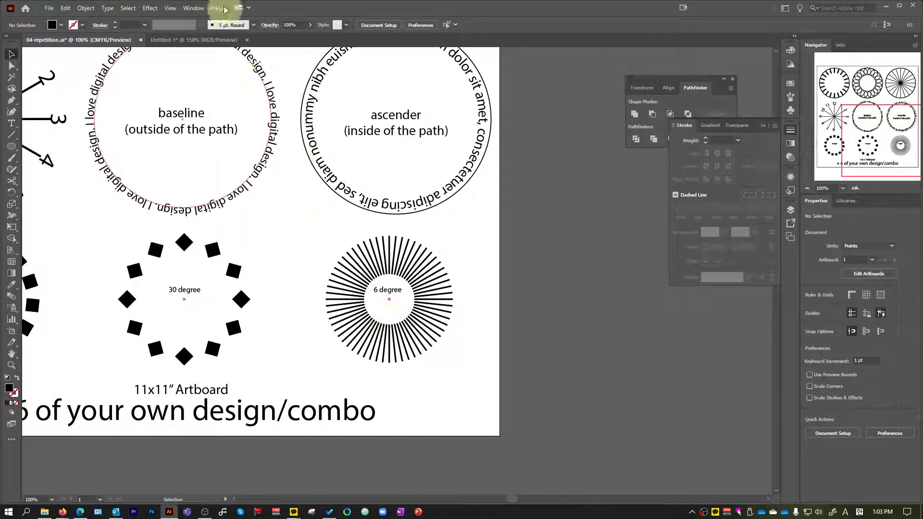
In the Untitled-1 document, copy the green clock lines without their numbers into the space to the right of the inward-facing text.
click(191, 40)
scroll(536, 350, down, 2)
scroll(616, 292, up, 2)
scroll(607, 284, up, 4)
click(514, 155)
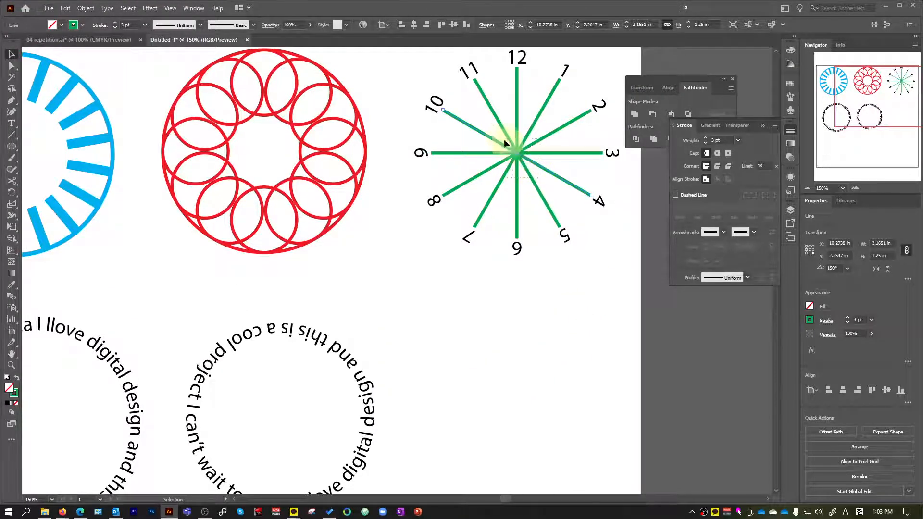
click(518, 153)
drag(516, 151, 530, 420)
scroll(649, 419, down, 2)
scroll(655, 421, up, 2)
Double the copied green lines by adding a copy rotated 15° about their center.
key(r)
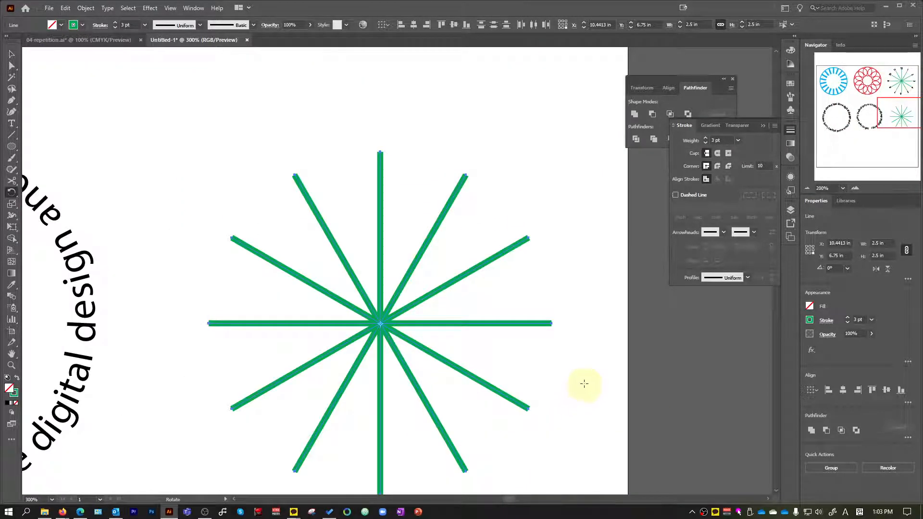
key(Return)
click(191, 198)
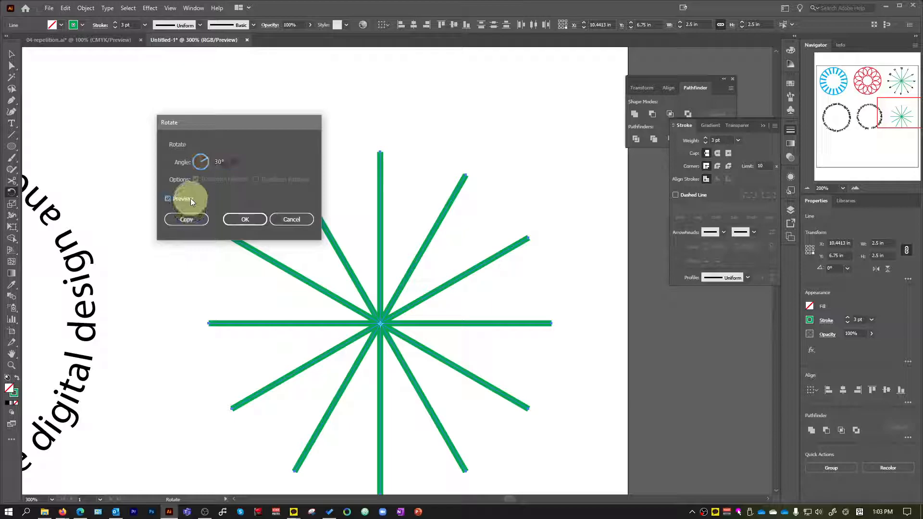
double_click(235, 161)
text(15)
key(Tab)
click(188, 219)
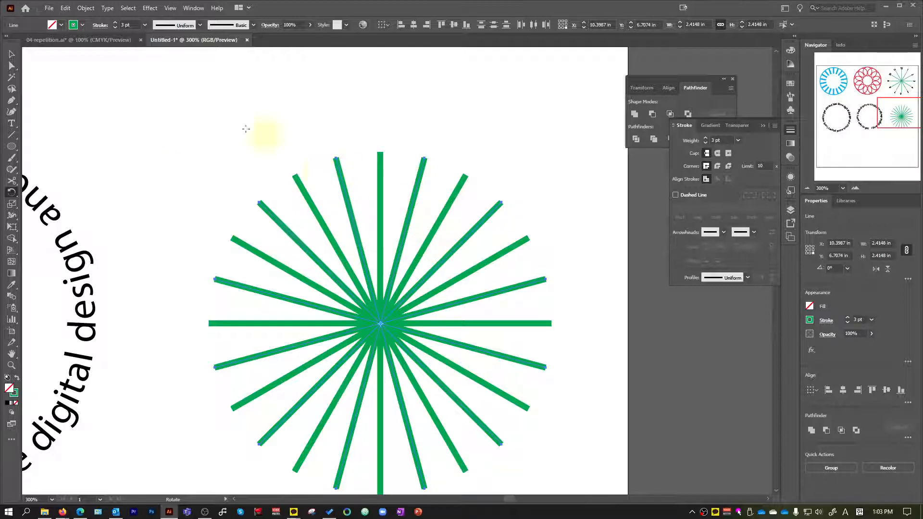
Select the whole green line burst and check the 6 degree design in 04-repetition.ai for comparison.
click(17, 56)
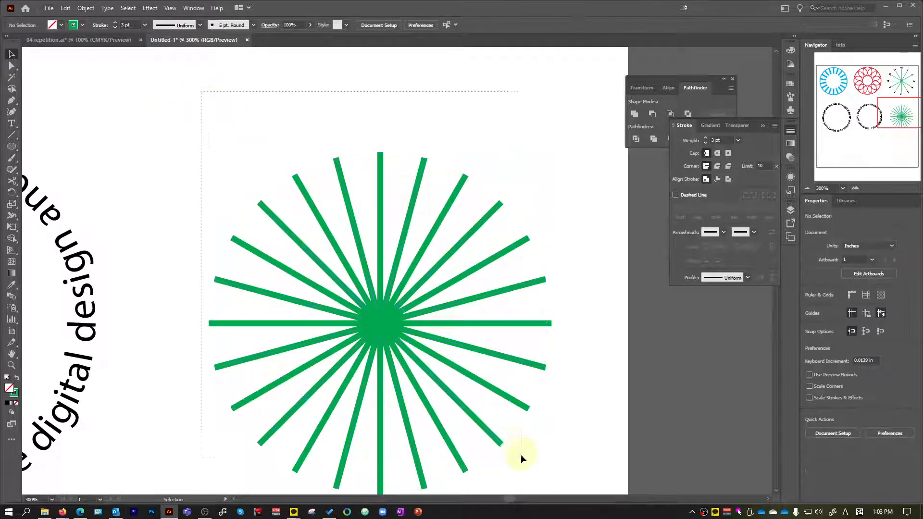
scroll(574, 345, down, 3)
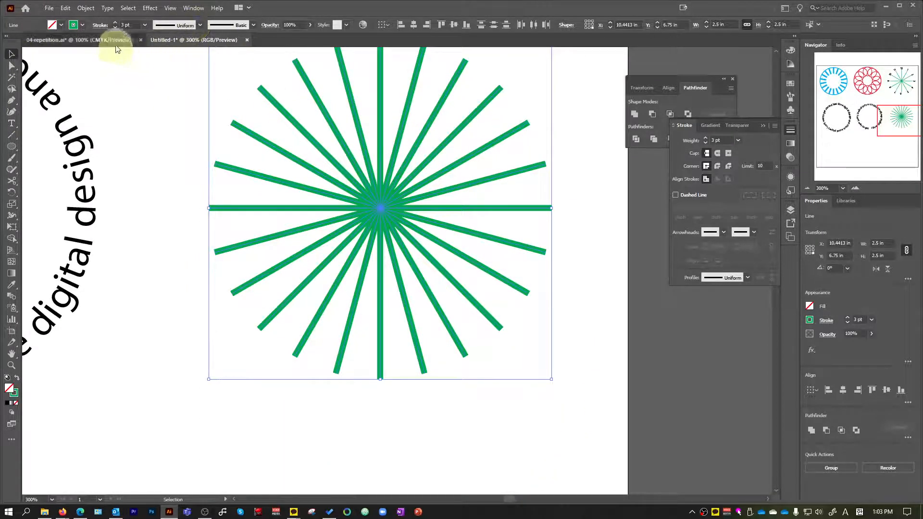
click(96, 40)
scroll(483, 263, up, 2)
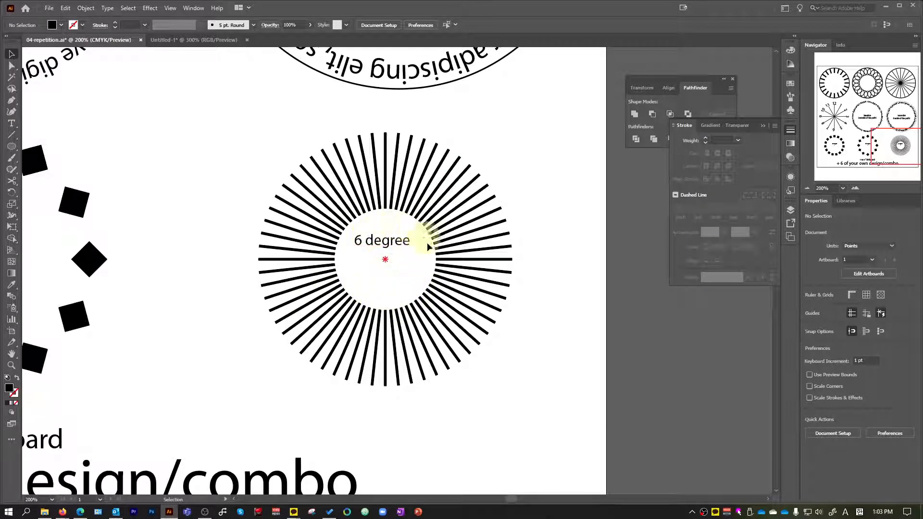
In the Untitled-1 document, try to unite the stroked lines of the selected green burst with Pathfinder.
click(193, 40)
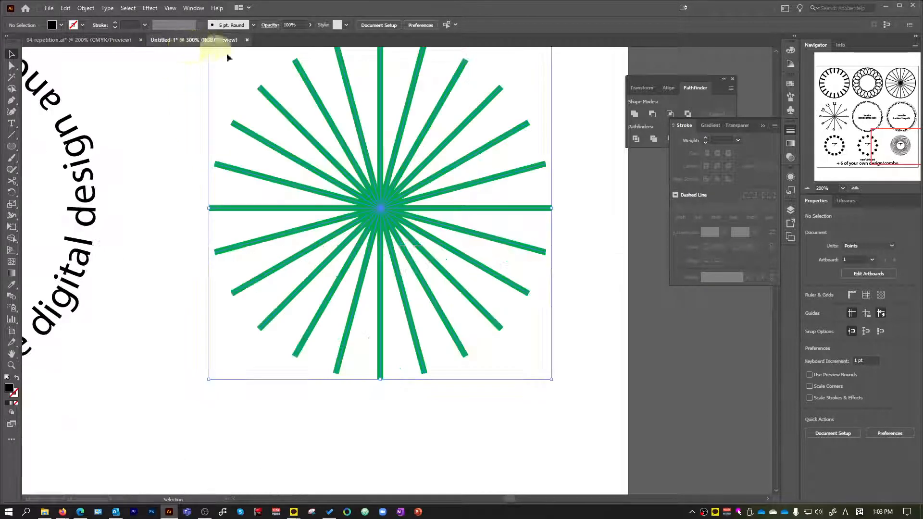
scroll(380, 205, up, 2)
scroll(313, 223, down, 1)
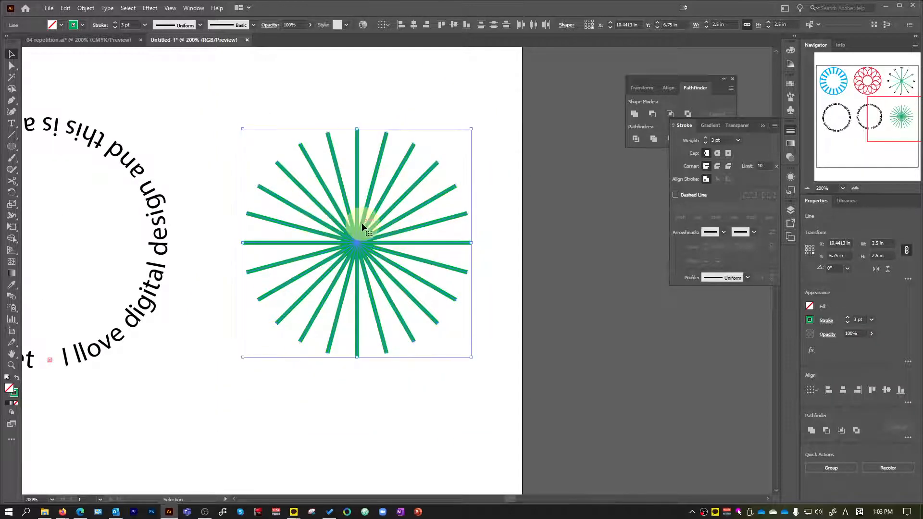
click(635, 119)
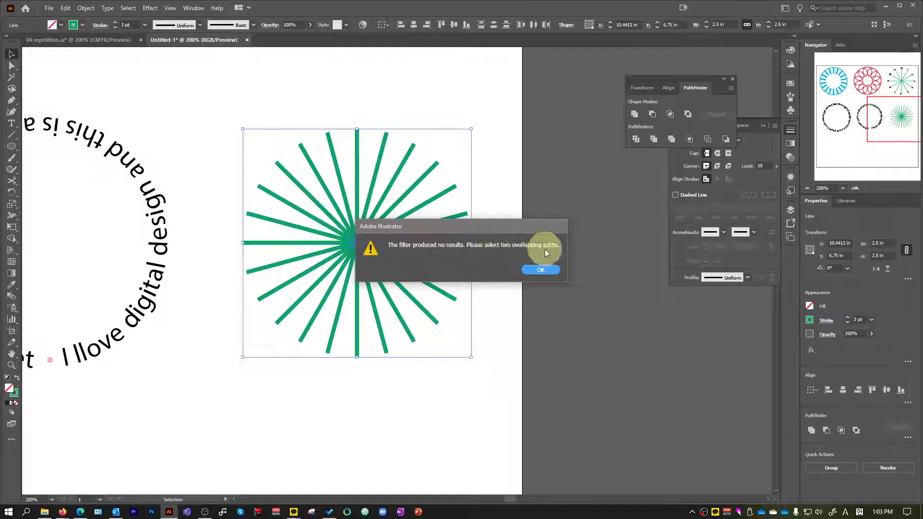
click(550, 269)
Select all the green burst lines and convert their strokes to outlined shapes with Outline Stroke.
scroll(350, 231, up, 3)
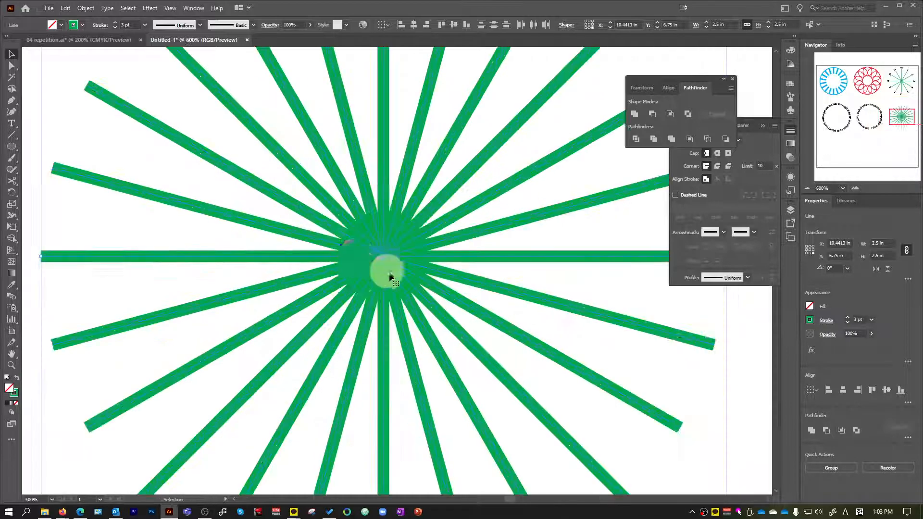
click(102, 226)
scroll(106, 230, down, 2)
scroll(372, 378, down, 1)
drag(406, 405, 163, 144)
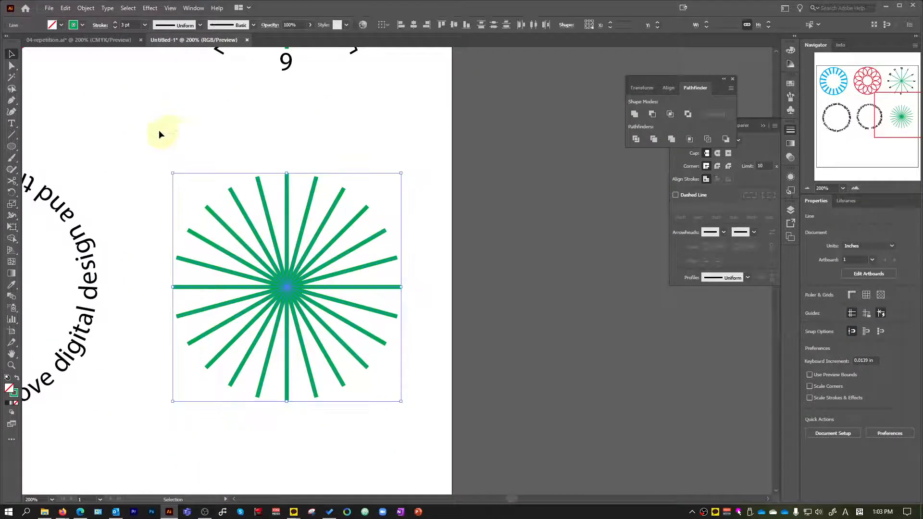
click(85, 8)
mouse_move(154, 235)
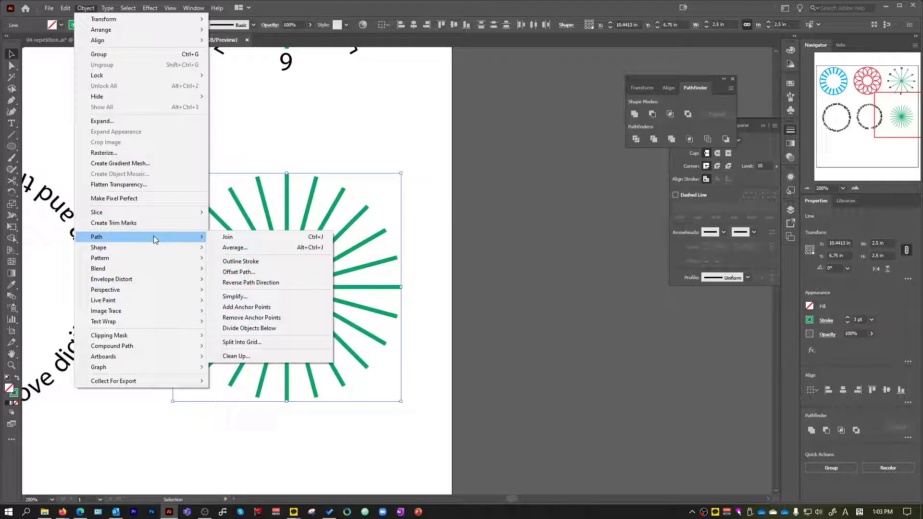
click(305, 263)
Unite the outlined green burst lines into a single shape with Pathfinder.
key(ctrl+plus)
key(ctrl+plus)
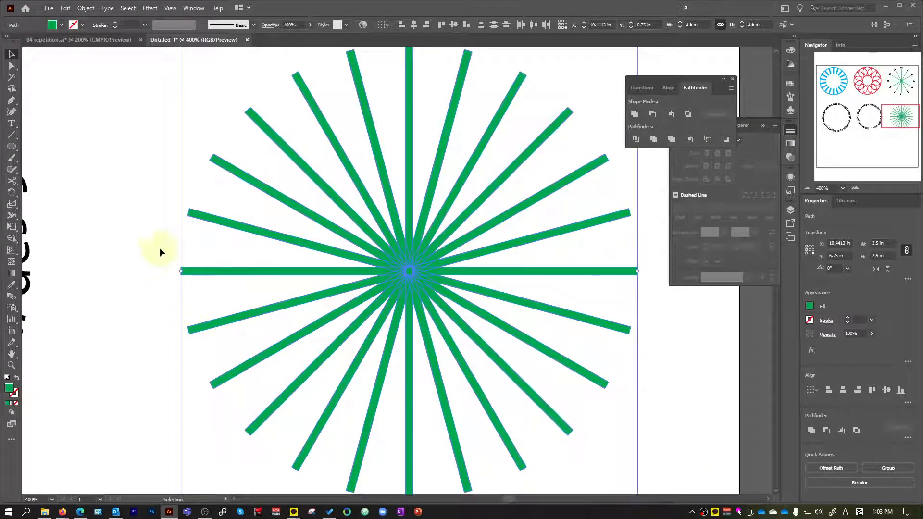
scroll(311, 262, up, 1)
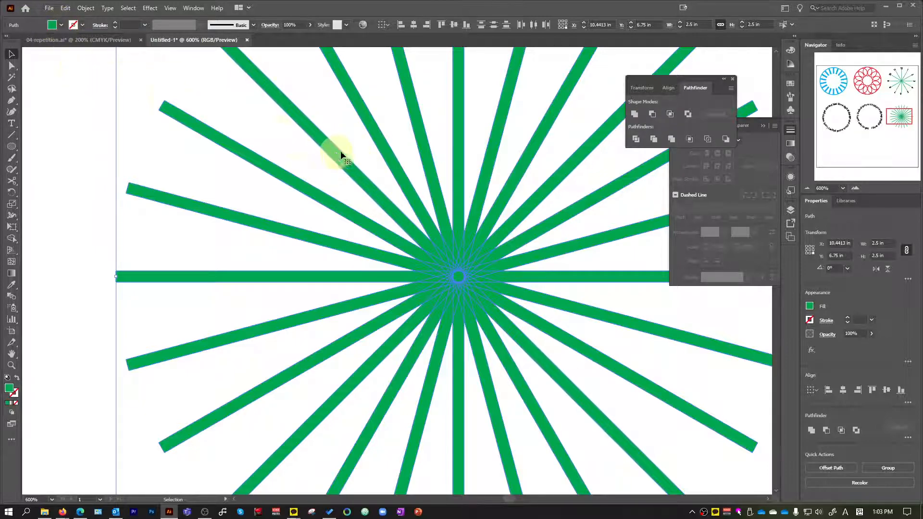
click(635, 113)
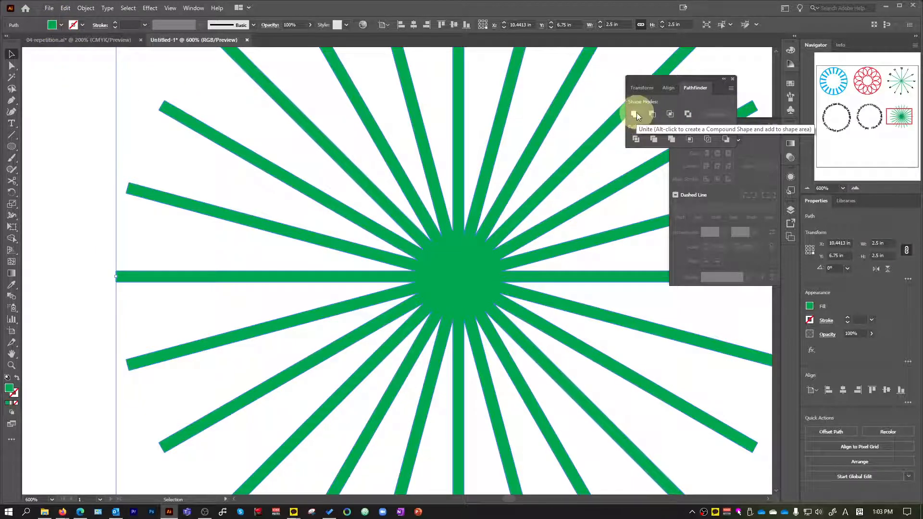
scroll(374, 259, down, 3)
click(580, 326)
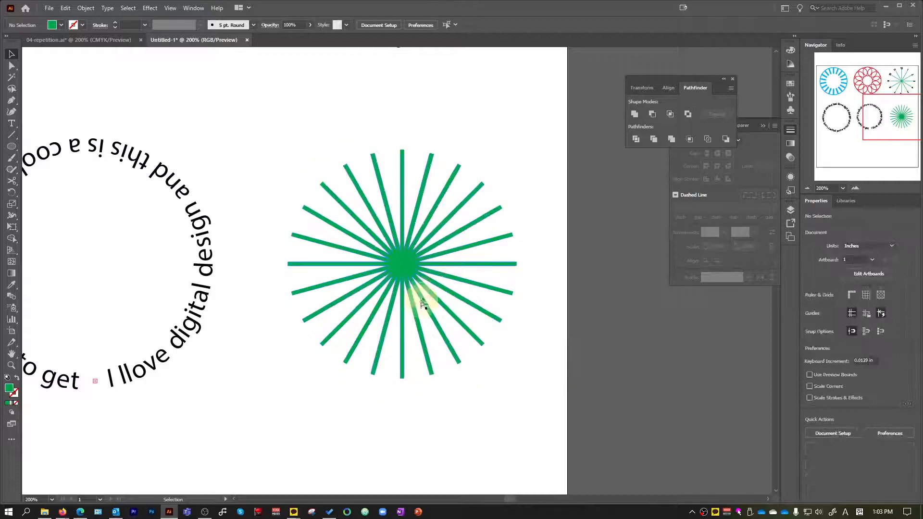
Draw a circle about 0.81 in wide, fill it yellow, and center it on the green burst.
scroll(422, 295, up, 2)
scroll(418, 277, down, 1)
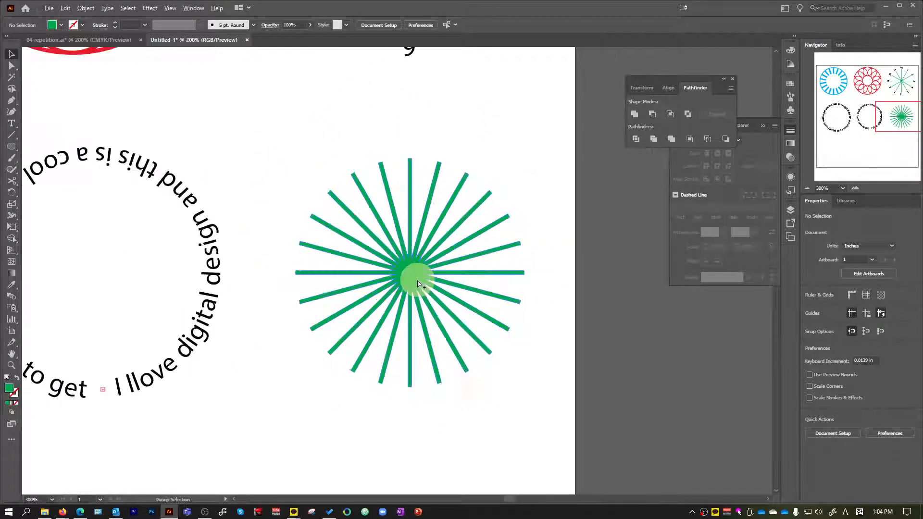
scroll(425, 269, up, 1)
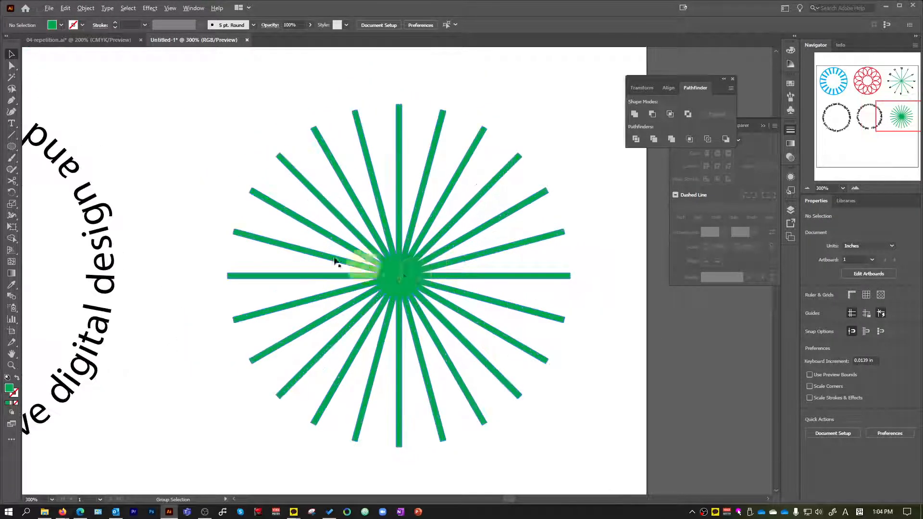
click(11, 147)
drag(150, 80, 261, 191)
key(v)
click(57, 27)
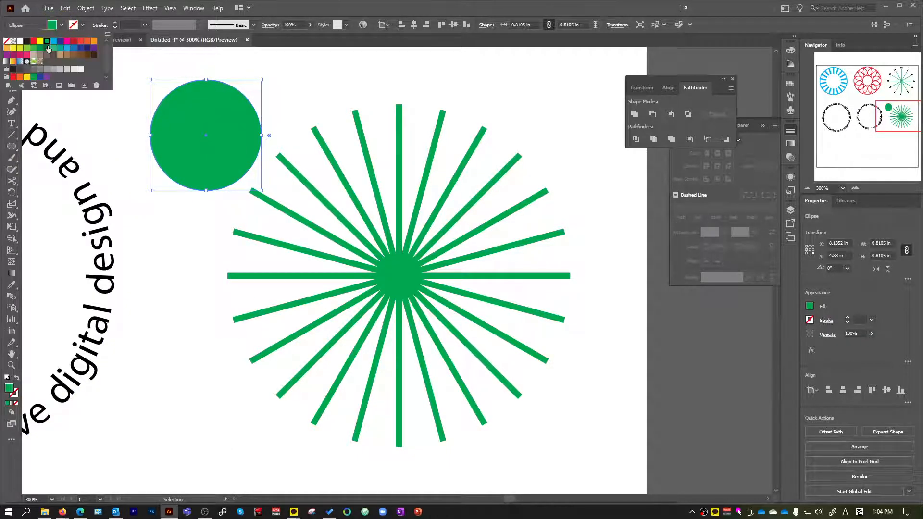
click(42, 45)
drag(200, 113, 413, 261)
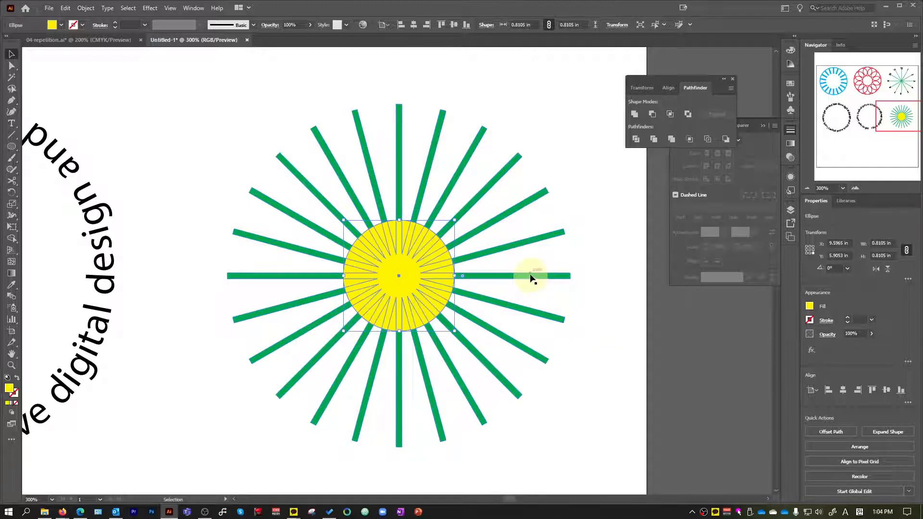
Subtract the yellow circle from the green burst with Minus Front to hollow out its center.
click(609, 375)
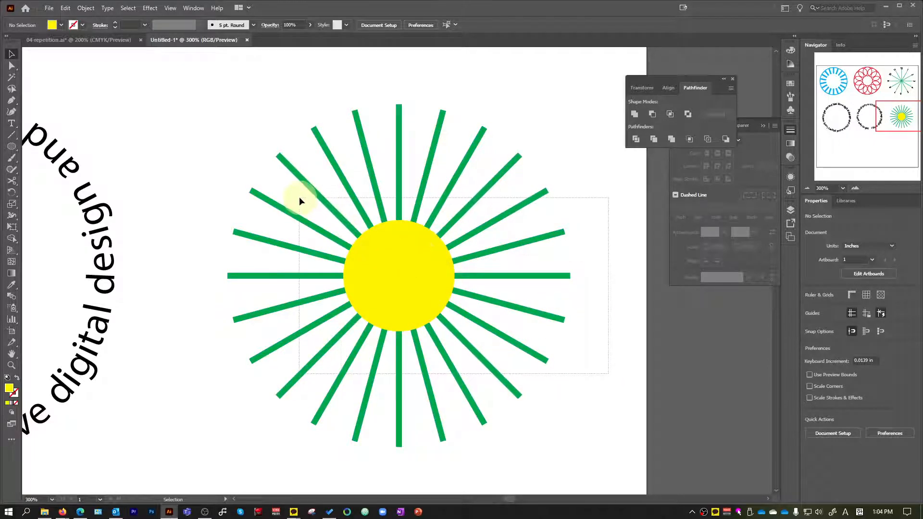
drag(299, 198, 300, 198)
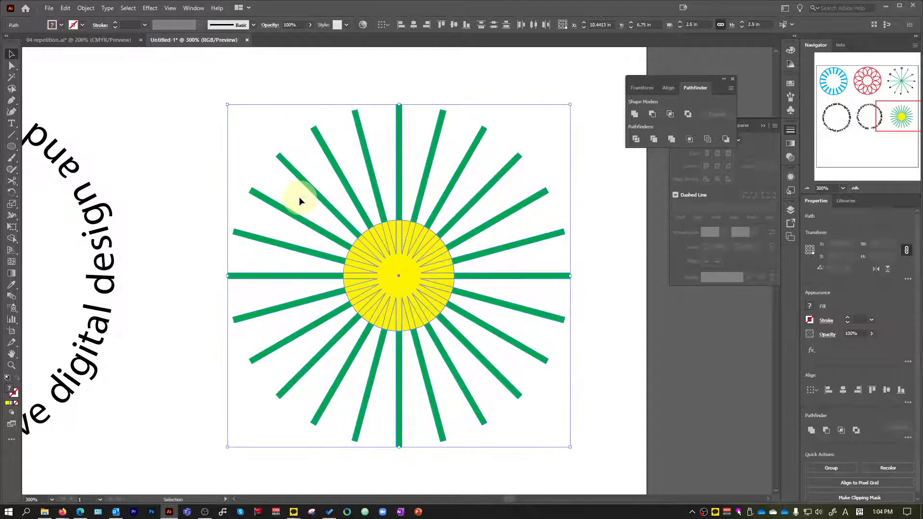
click(652, 115)
click(615, 358)
scroll(616, 357, down, 1)
Examine the green burst's hollow center and the inner ends of its lines up close.
click(532, 340)
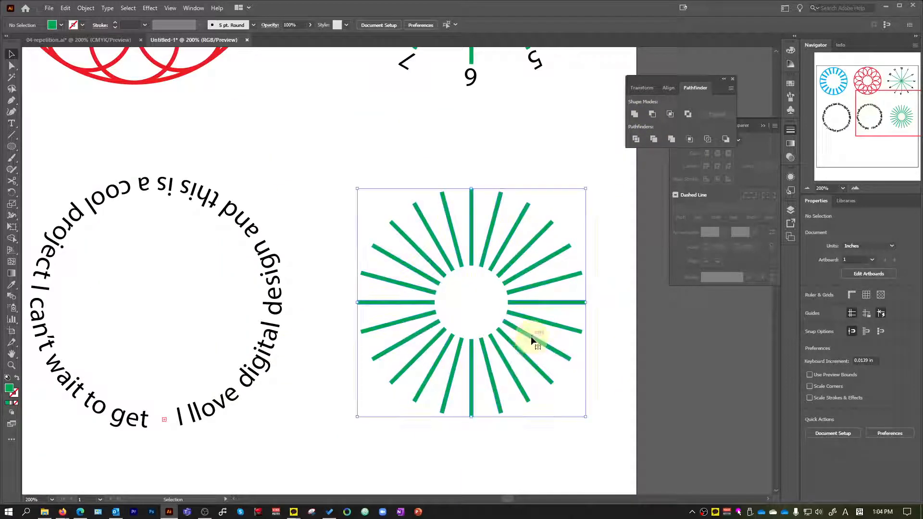
scroll(557, 355, up, 2)
click(423, 275)
scroll(459, 295, down, 3)
scroll(395, 276, up, 1)
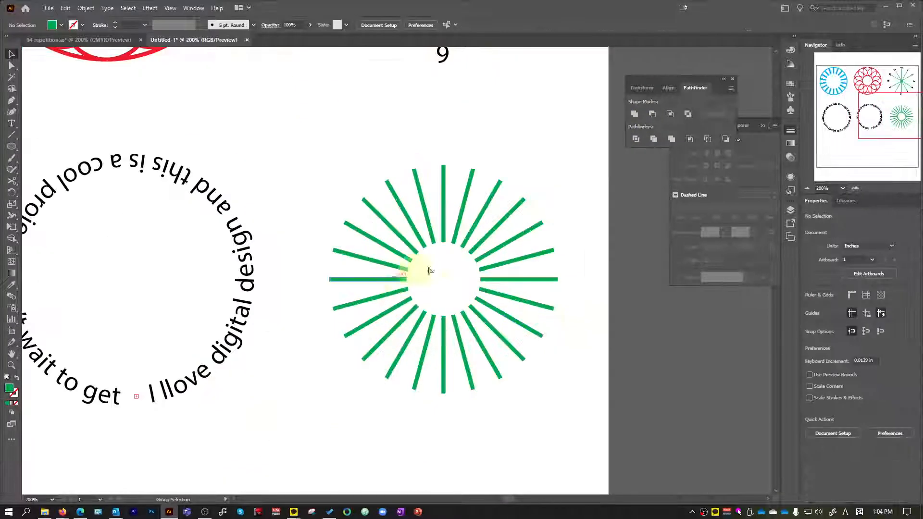
scroll(532, 253, up, 2)
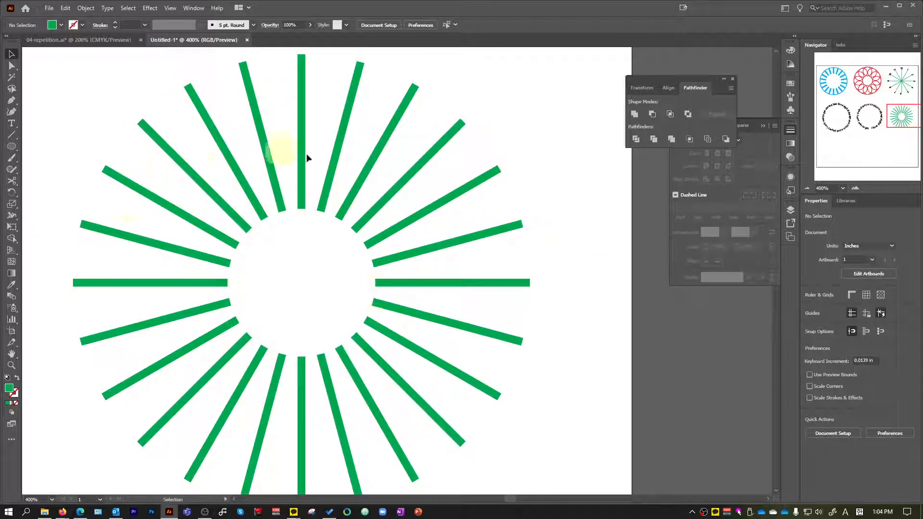
scroll(345, 244, down, 2)
scroll(427, 321, down, 2)
scroll(408, 360, up, 2)
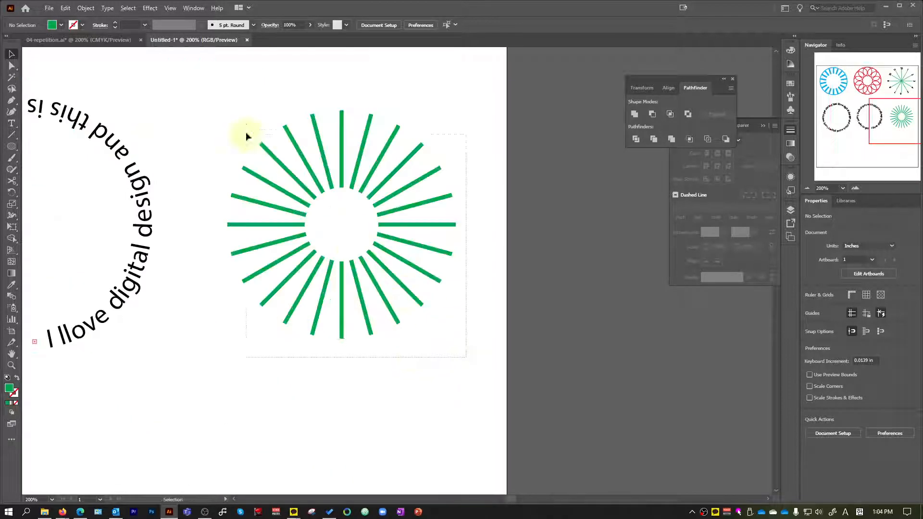
Set the green burst's width to 3 in with proportions kept, and position it centered below the clock design.
drag(247, 133, 247, 134)
text(3)
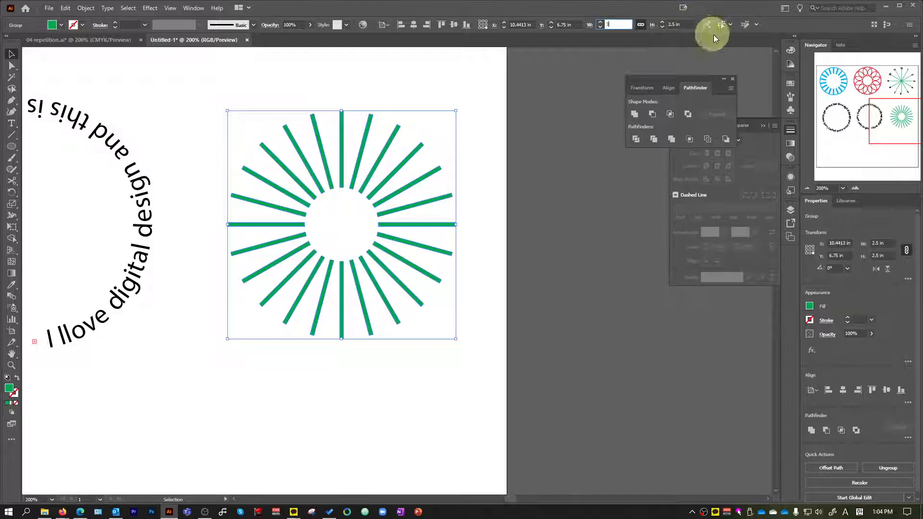
key(Return)
scroll(343, 151, down, 1)
drag(355, 126, 371, 140)
click(503, 203)
Review the six designs on the artboard and compare them with the full set in 04-repetition.ai.
scroll(503, 204, down, 2)
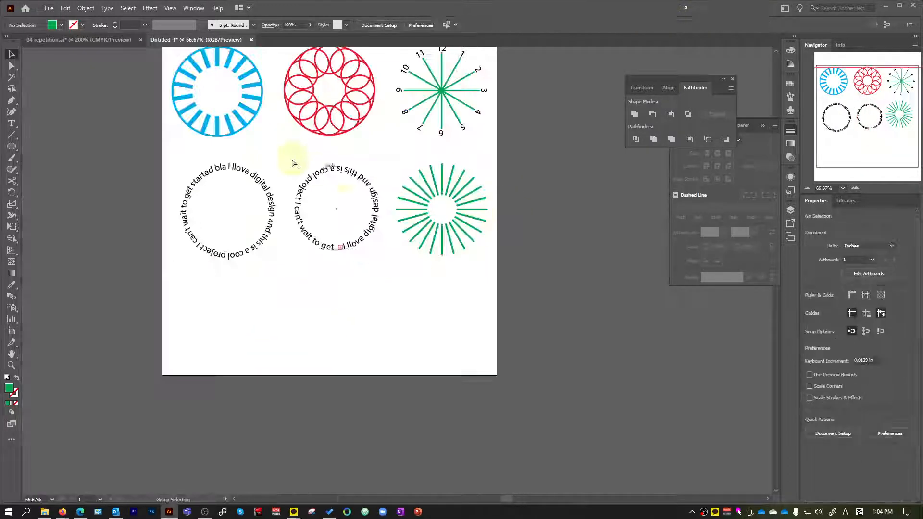
scroll(299, 165, up, 1)
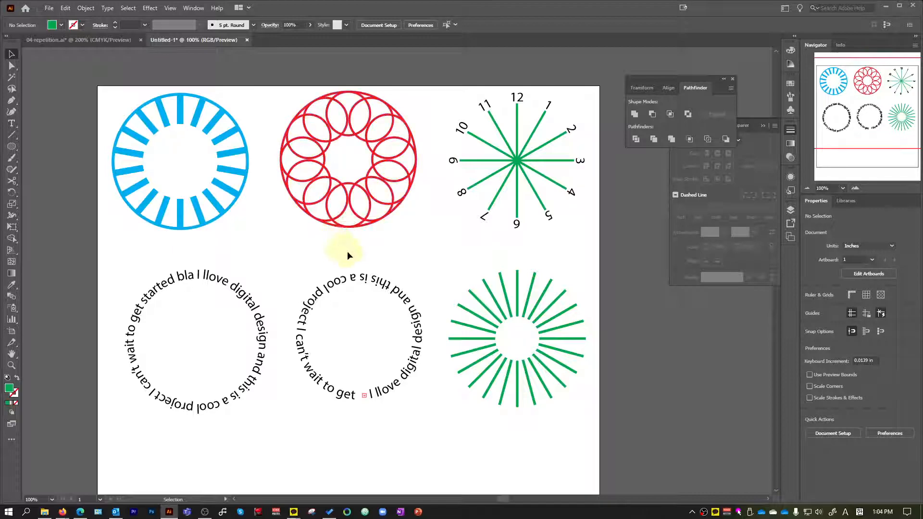
click(97, 41)
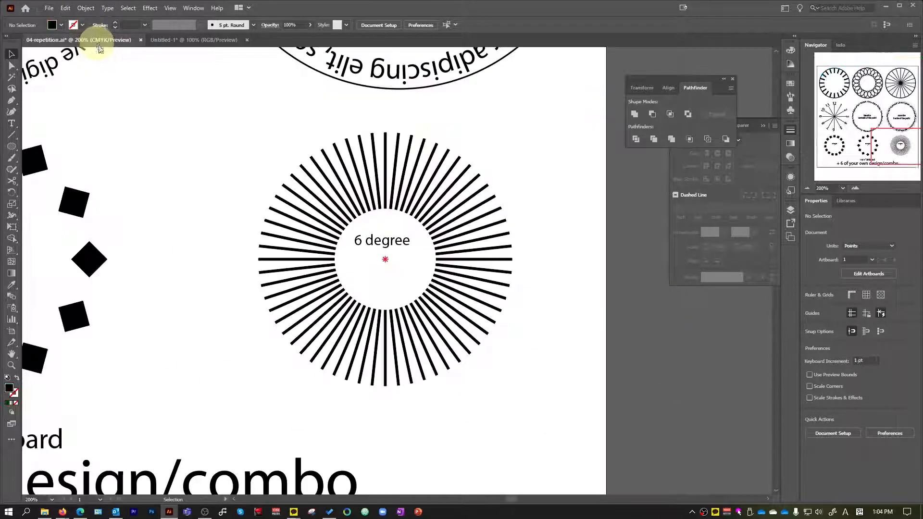
scroll(282, 270, down, 1)
scroll(280, 255, down, 4)
scroll(284, 250, up, 2)
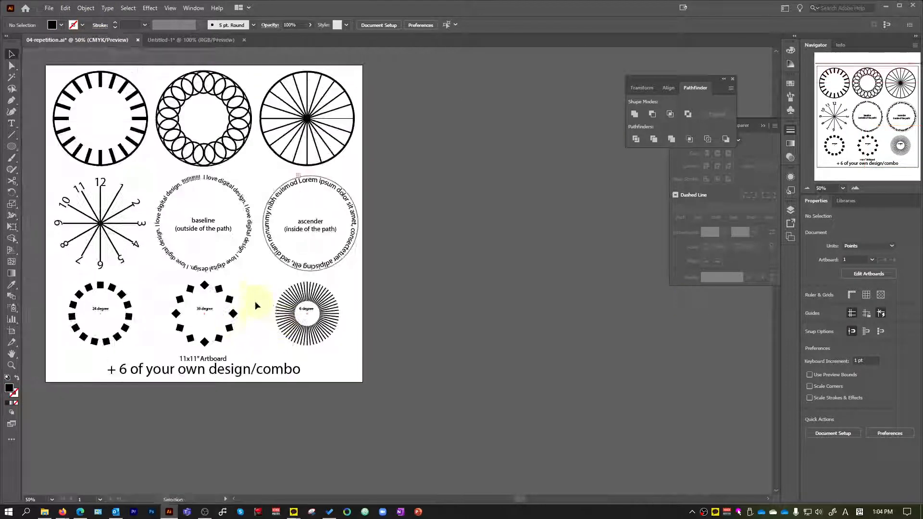
scroll(248, 270, down, 1)
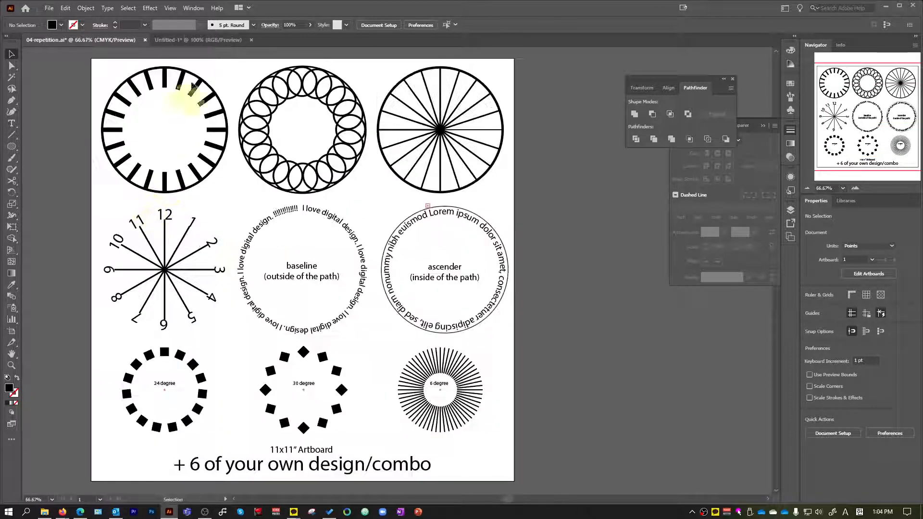
In the Untitled-1 document, move the blue circle design slightly right to line up above the outward-facing text circle.
click(221, 40)
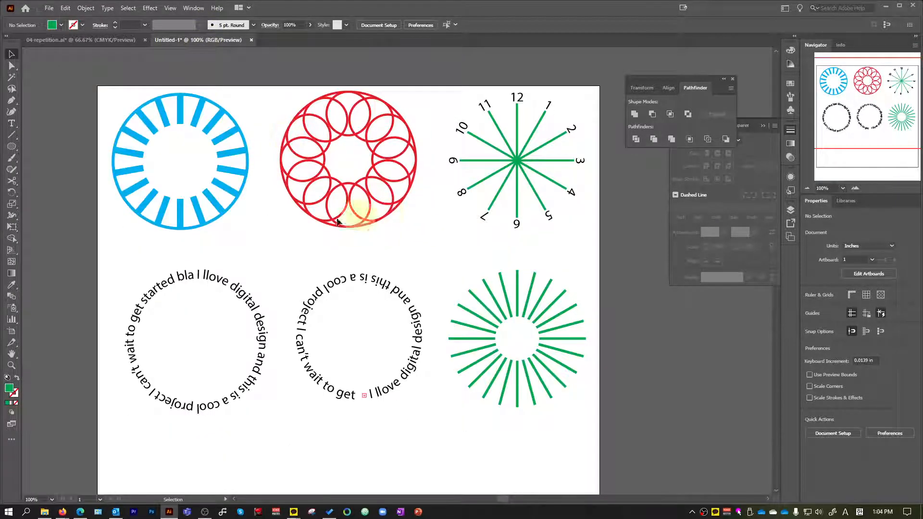
mouse_move(217, 211)
mouse_down()
mouse_move(239, 220)
mouse_move(235, 213)
mouse_up()
click(342, 254)
scroll(432, 247, down, 1)
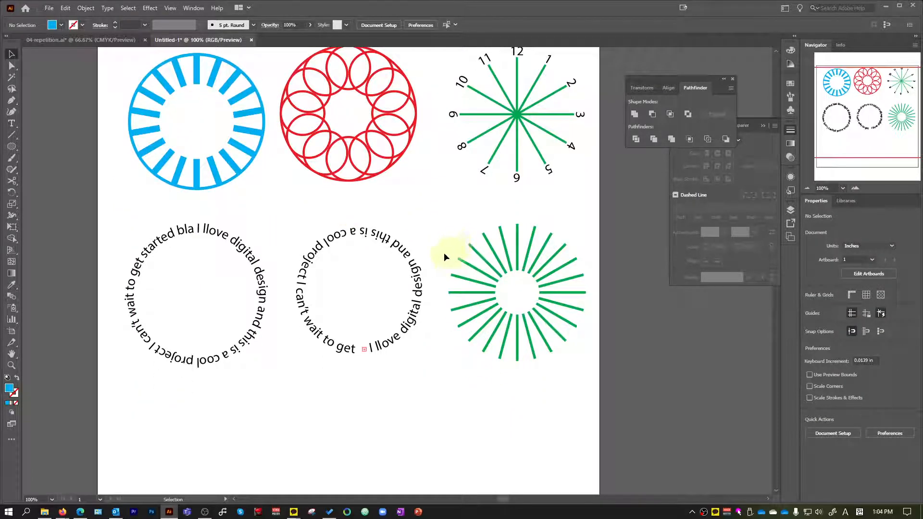
scroll(452, 200, down, 1)
scroll(460, 202, up, 1)
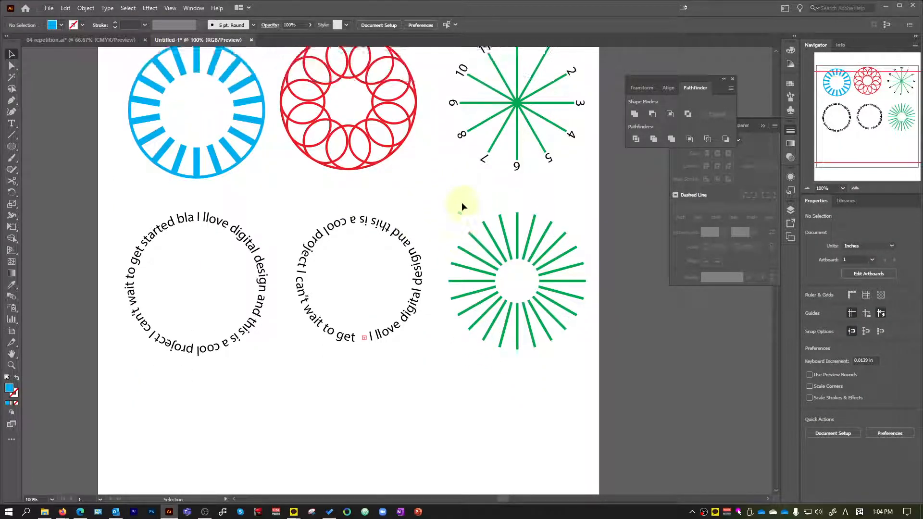